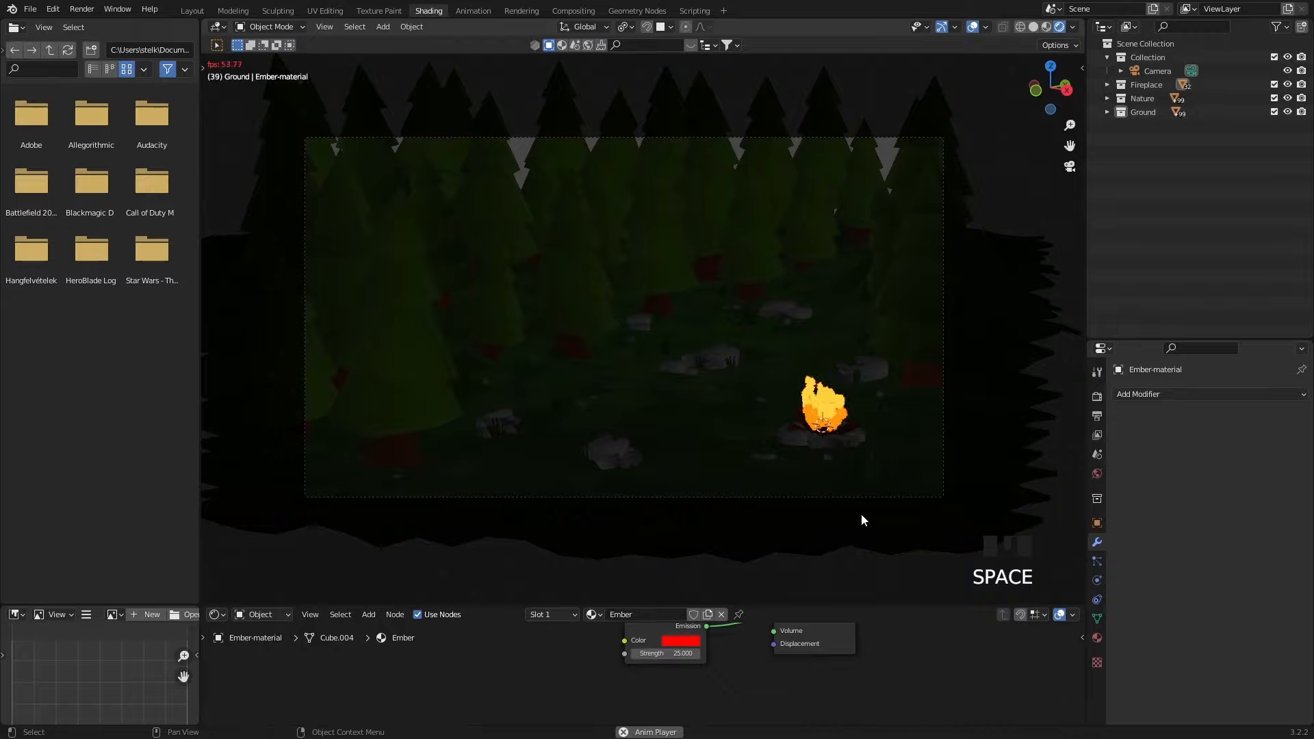
# - Stop the playback and add a point light to the Fireplace collection, raised about 0.46 m above the campfire's origin
pyautogui.moveTo(858, 513); pyautogui.dragTo(828, 470, button='middle')
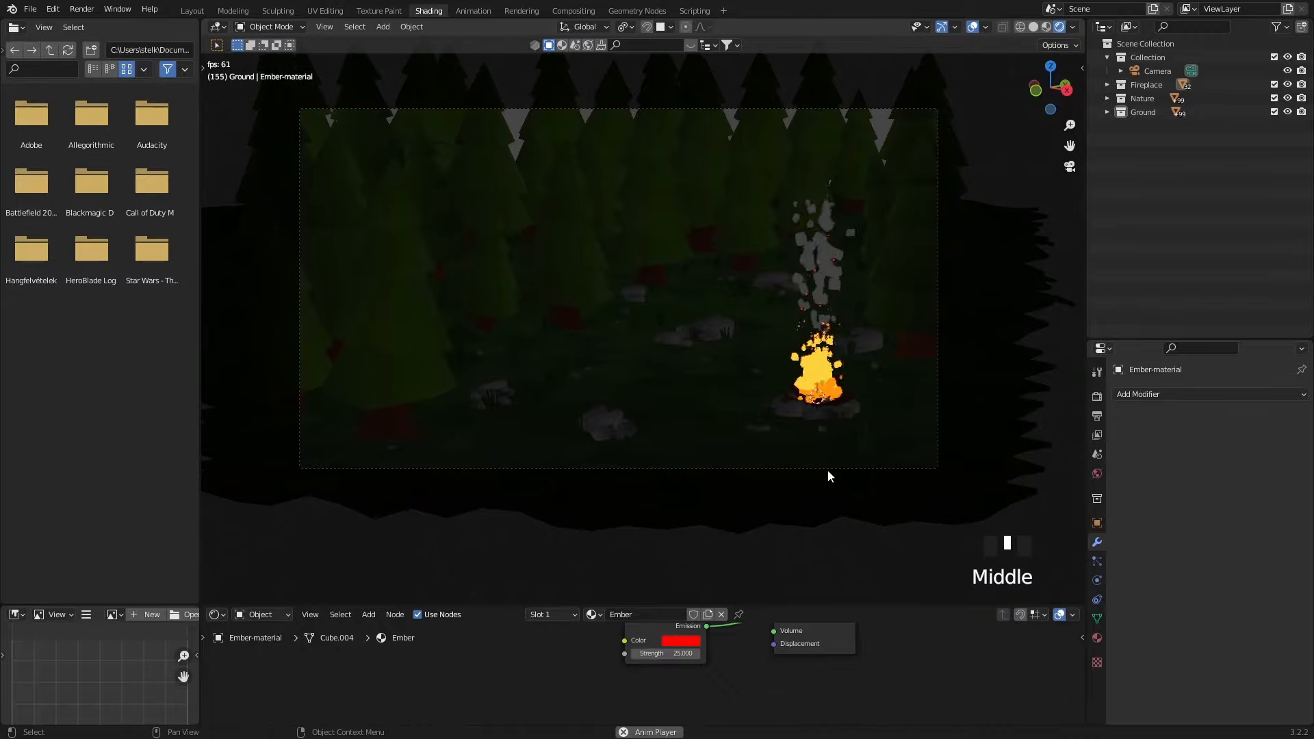
pyautogui.scroll(1, 849, 441)
pyautogui.moveTo(741, 438); pyautogui.dragTo(754, 440, button='middle')
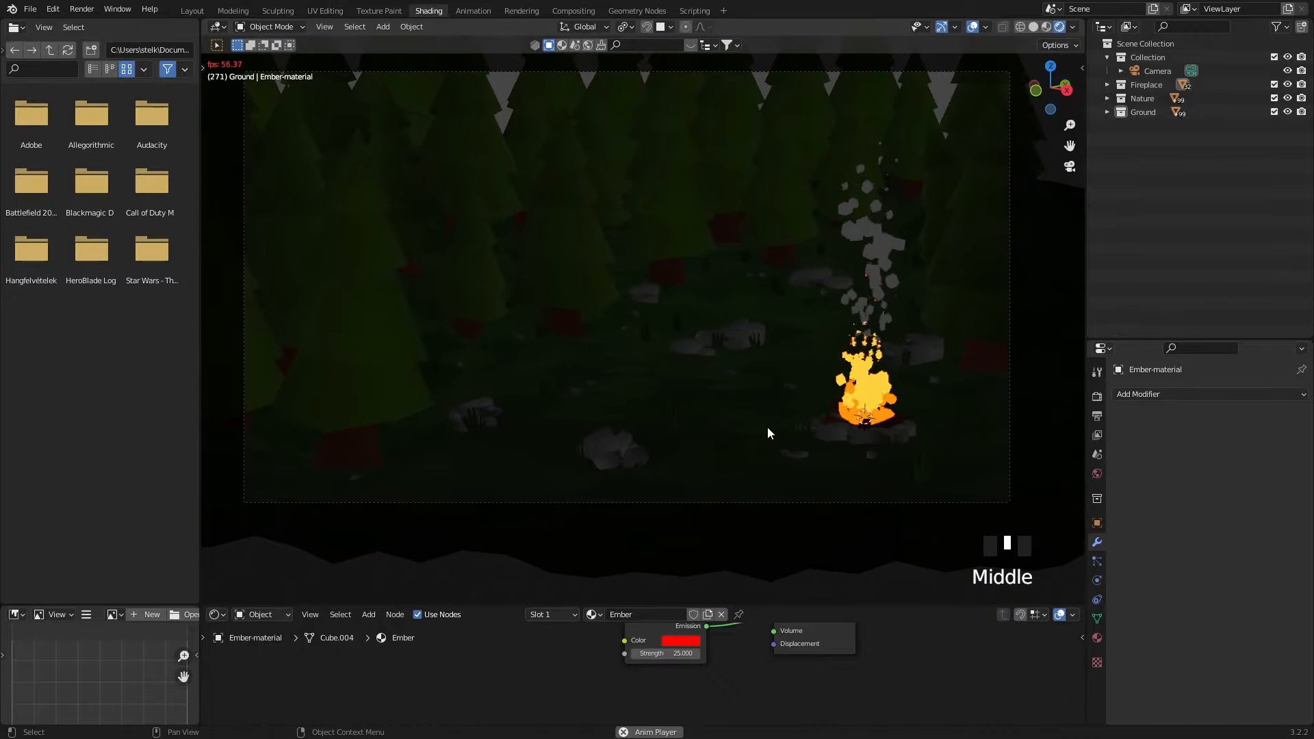
pyautogui.press('space')
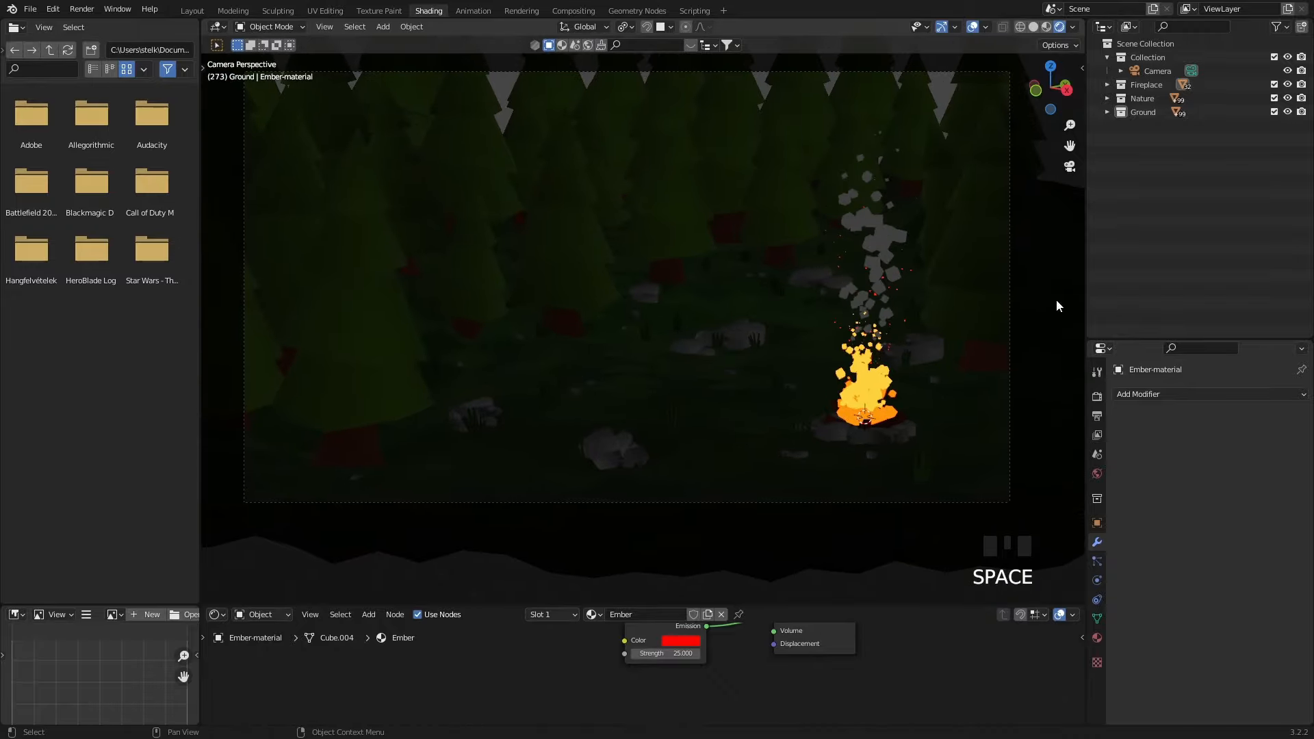
pyautogui.click(1140, 84)
pyautogui.click(1111, 84)
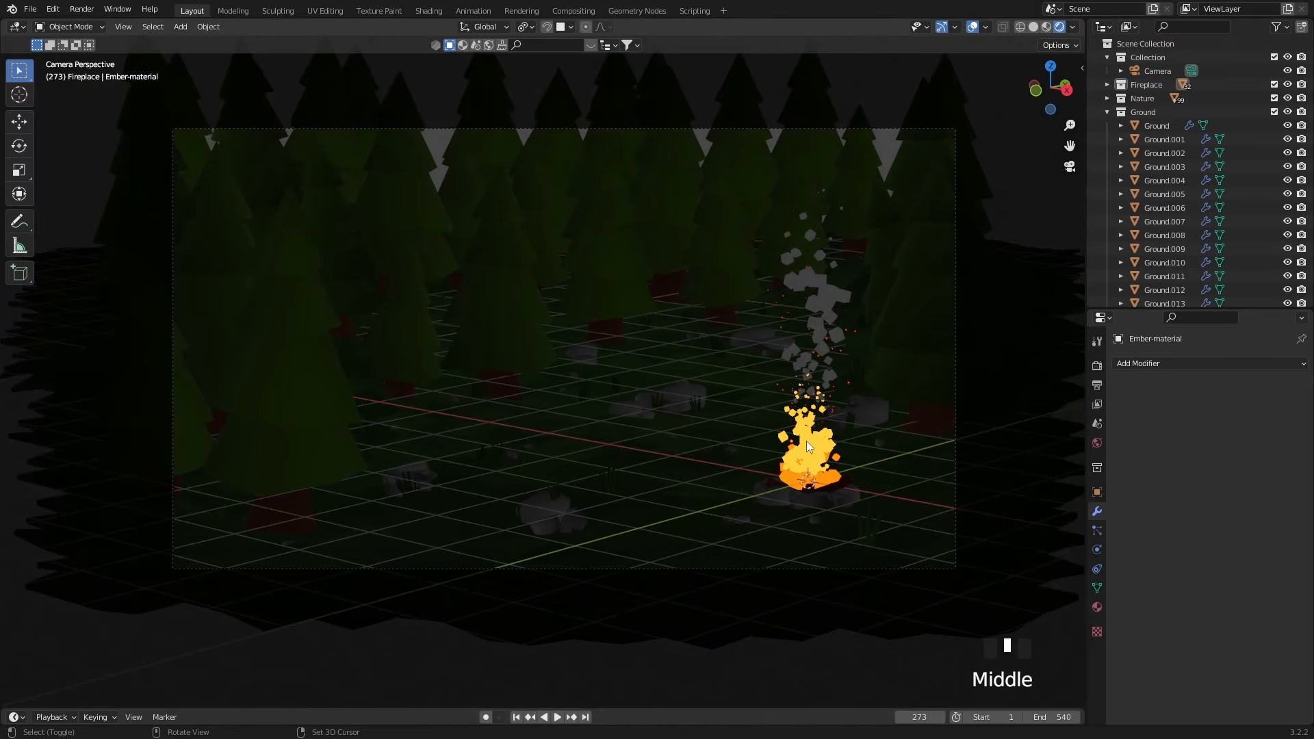
pyautogui.hotkey('shift', 'a')
pyautogui.moveTo(777, 614)
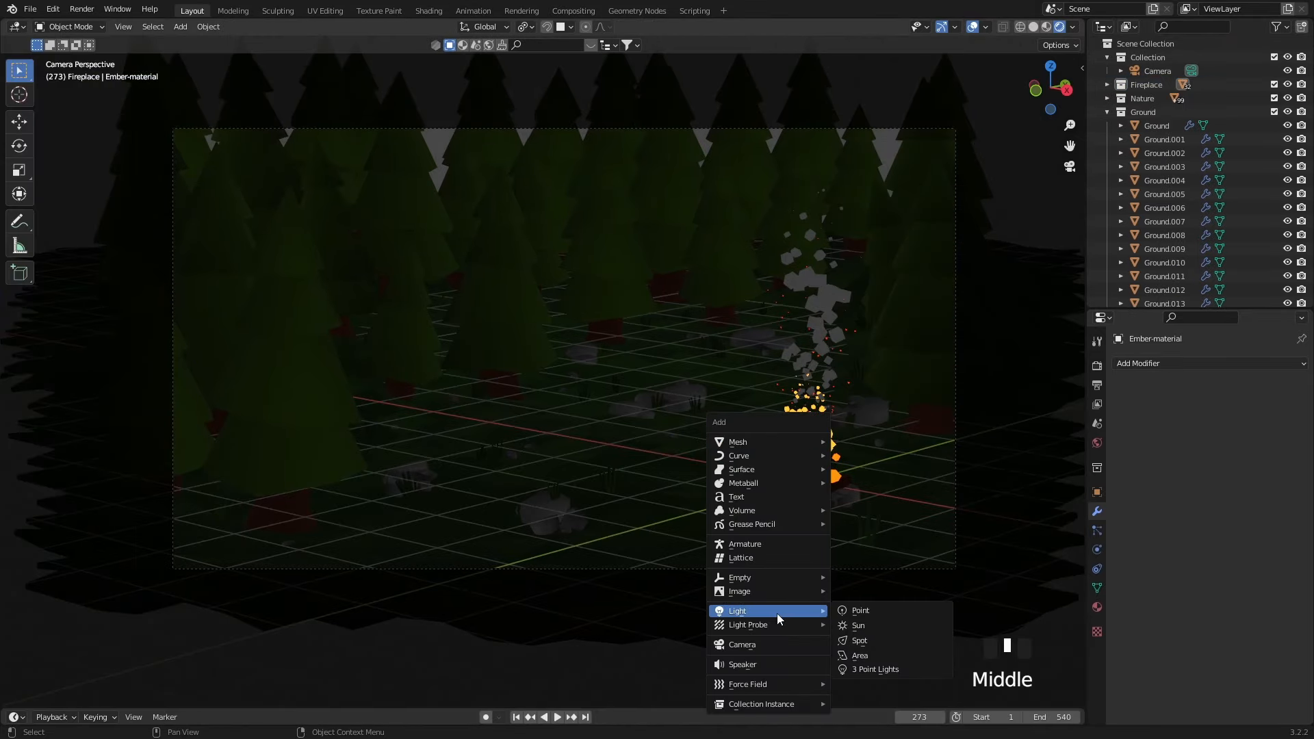
pyautogui.click(875, 610)
pyautogui.moveTo(809, 424); pyautogui.dragTo(809, 392)
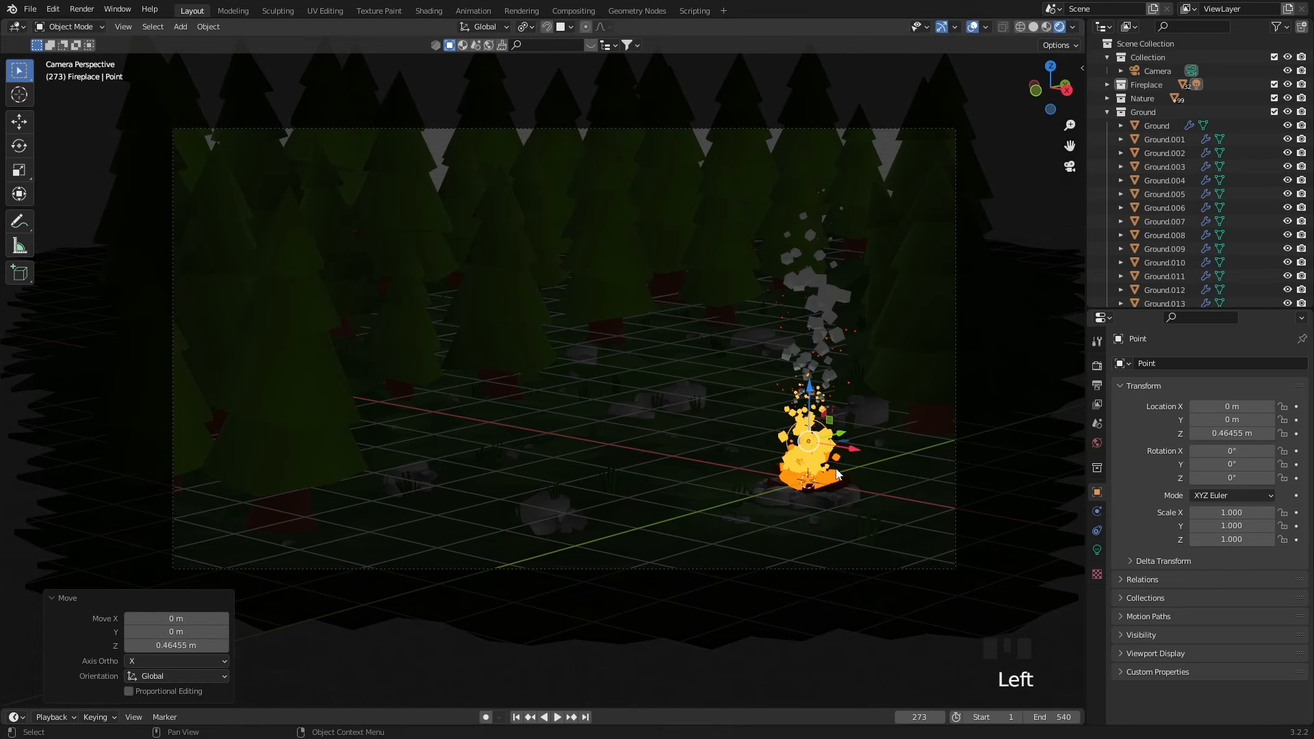
# - Set the point light's power to 1500 W and its colour to warm orange
pyautogui.click(1097, 550)
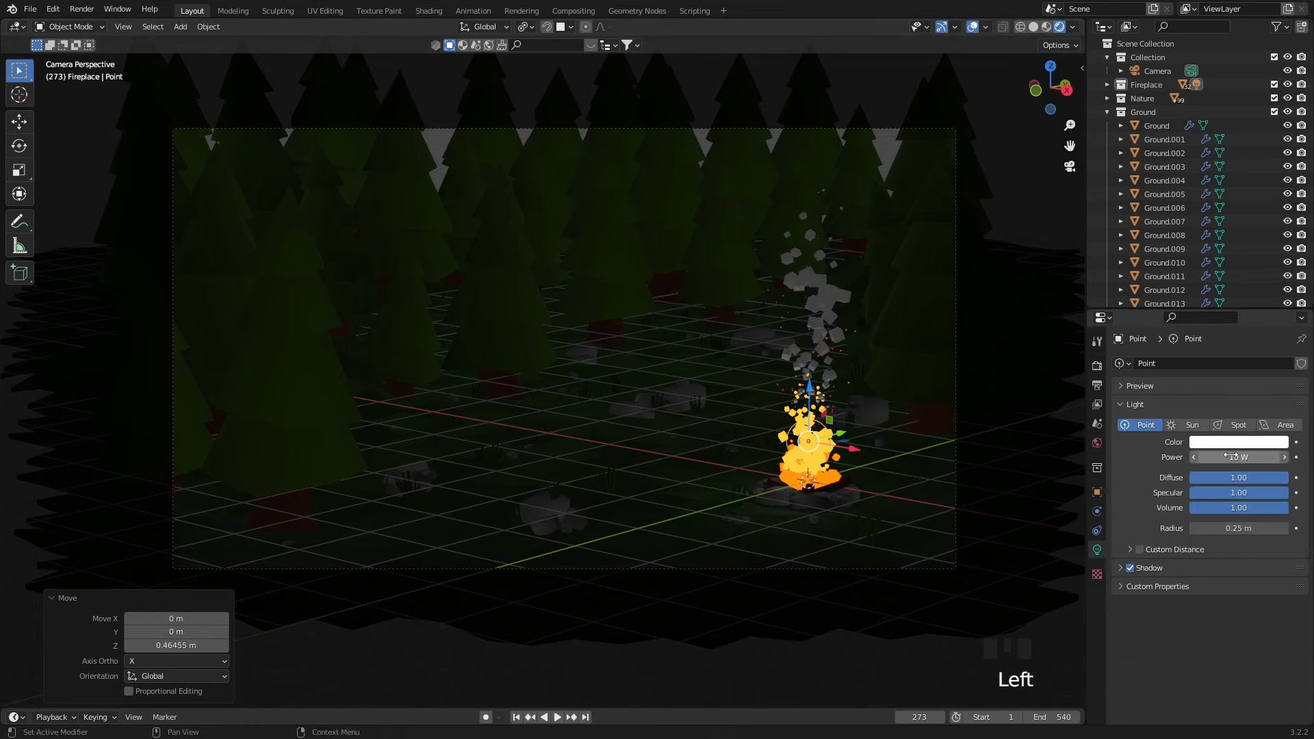
pyautogui.write('00')
pyautogui.press('Return')
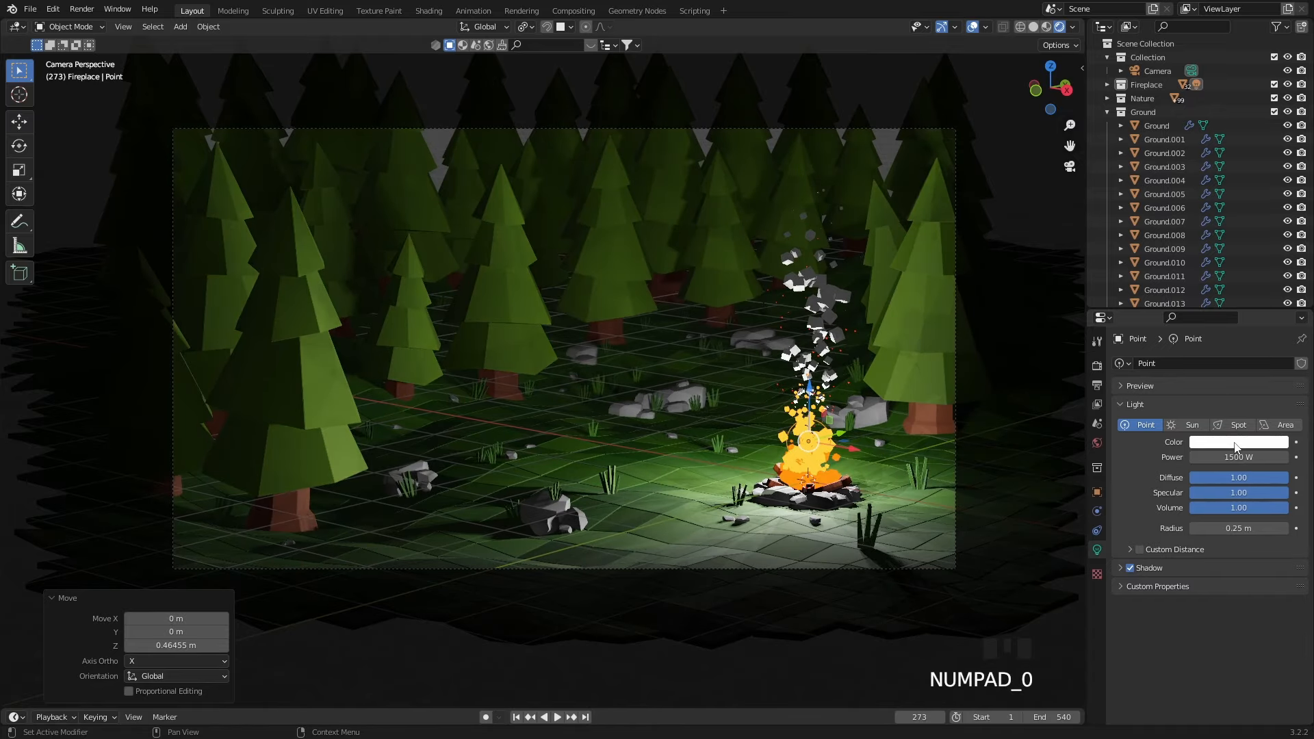
pyautogui.click(1235, 444)
pyautogui.moveTo(1209, 334); pyautogui.dragTo(1200, 341)
pyautogui.moveTo(1084, 408); pyautogui.dragTo(1082, 412, button='middle')
# - Enable Ambient Occlusion in the Eevee render settings with a distance of 5 m
pyautogui.click(1097, 367)
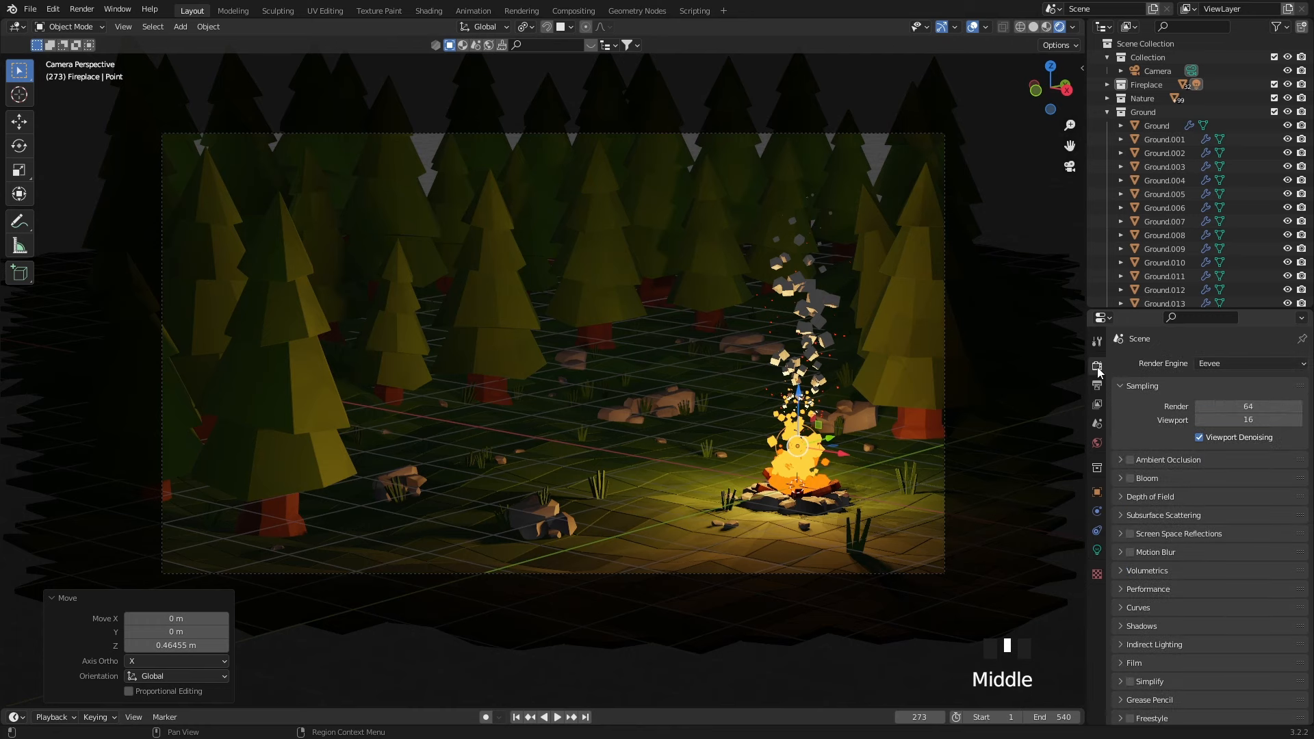
pyautogui.click(1128, 438)
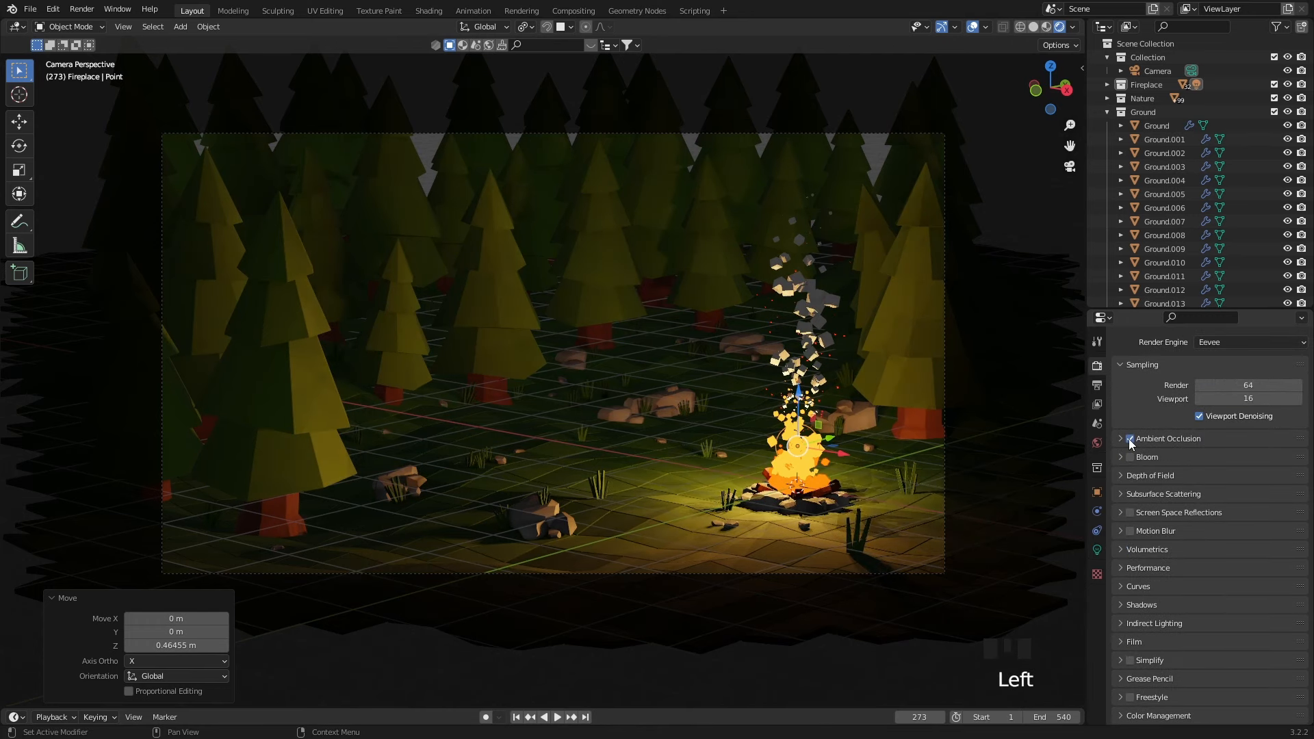
pyautogui.click(1119, 440)
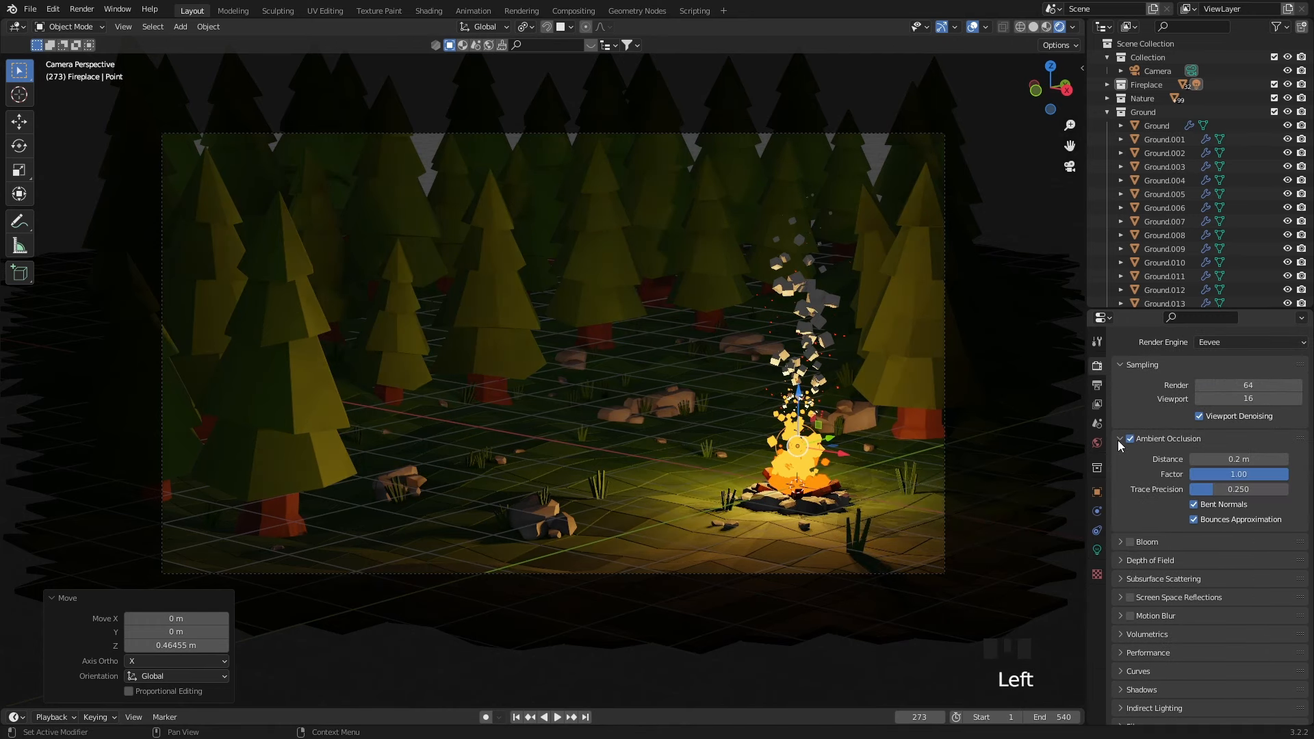
pyautogui.click(1235, 459)
pyautogui.write('5')
pyautogui.press('Return')
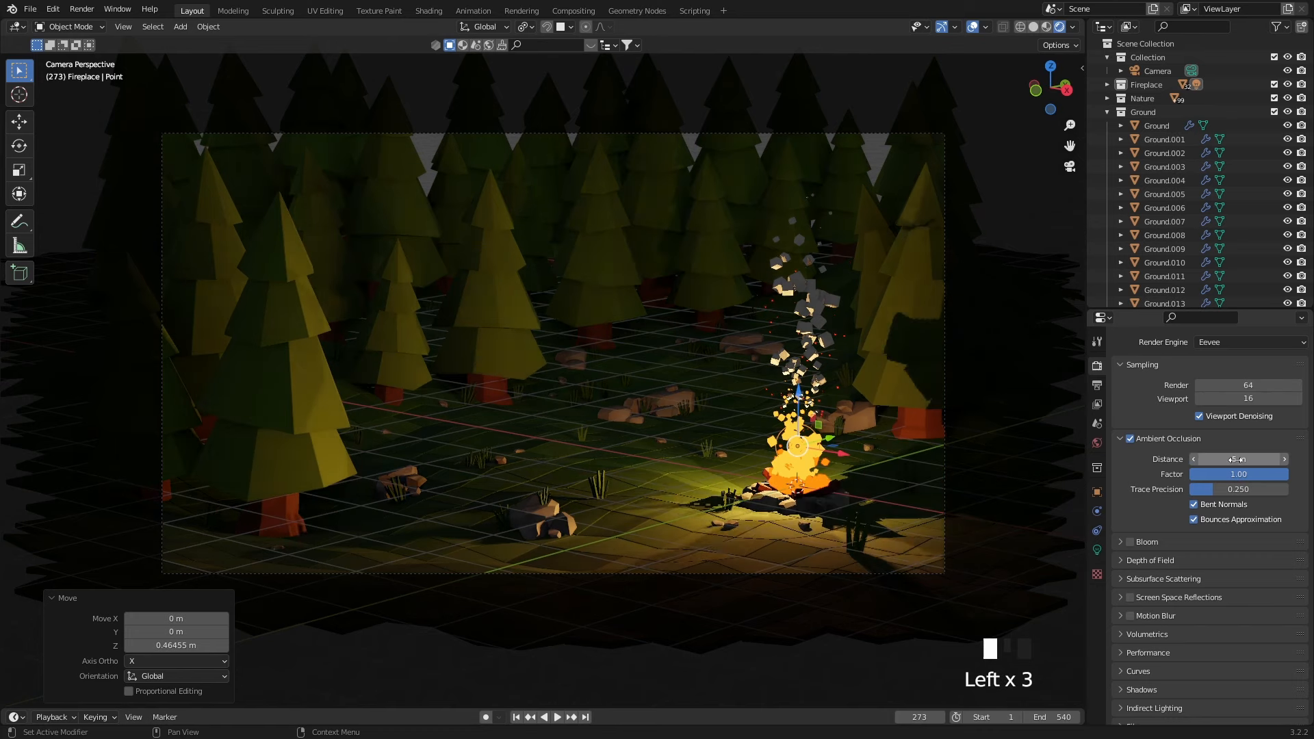
# - Enable Bloom and Screen Space Reflections with Refraction in the render settings
pyautogui.click(1133, 543)
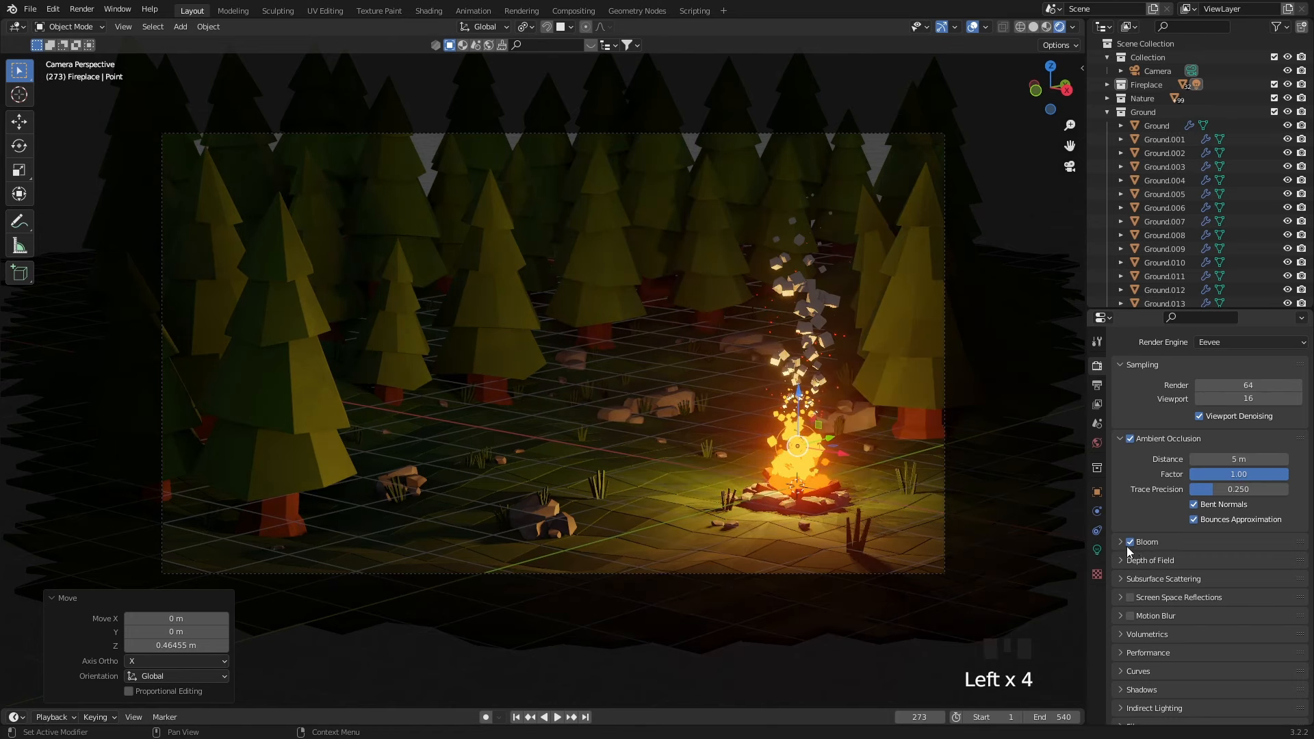
pyautogui.scroll(-3, 1143, 547)
pyautogui.click(1131, 514)
pyautogui.click(1122, 515)
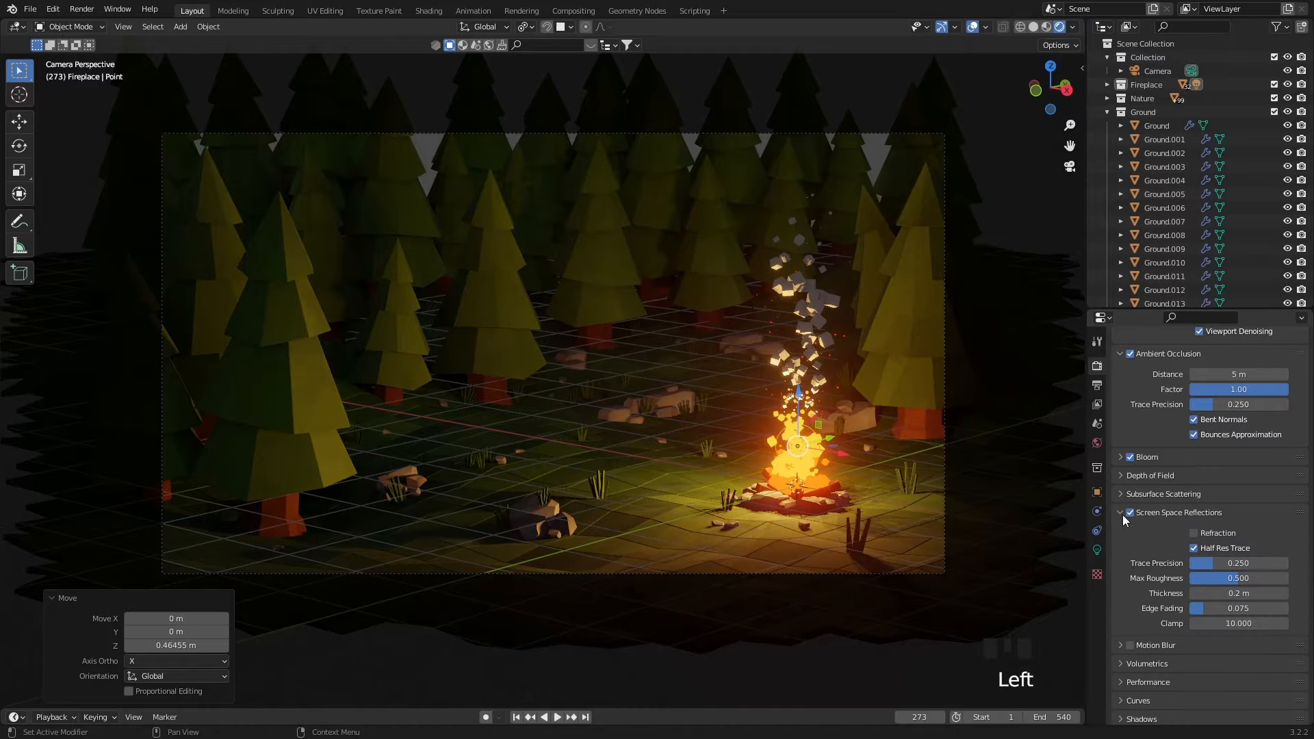
pyautogui.click(1189, 533)
# - Set the point light's shadow Clip Start to 0.4 m while checking the campfire shadows in playback
pyautogui.press('space')
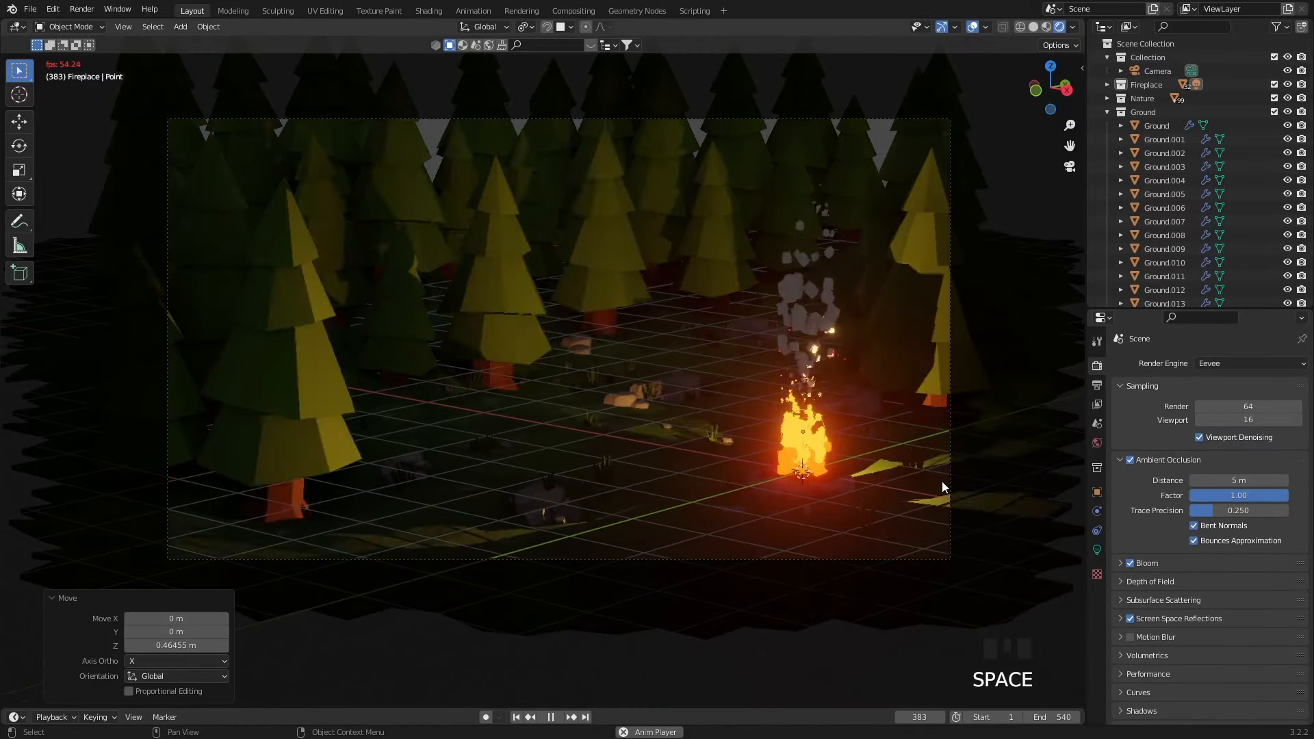
pyautogui.press('space')
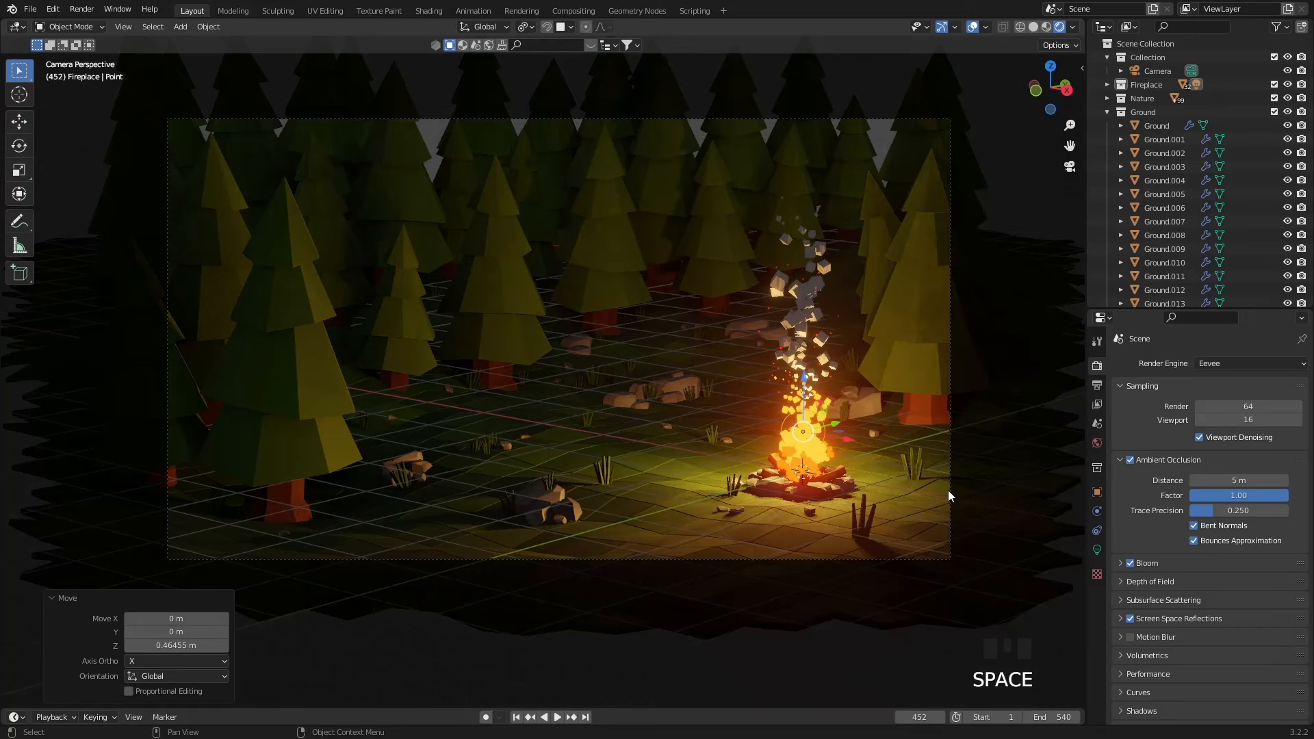
pyautogui.click(1096, 550)
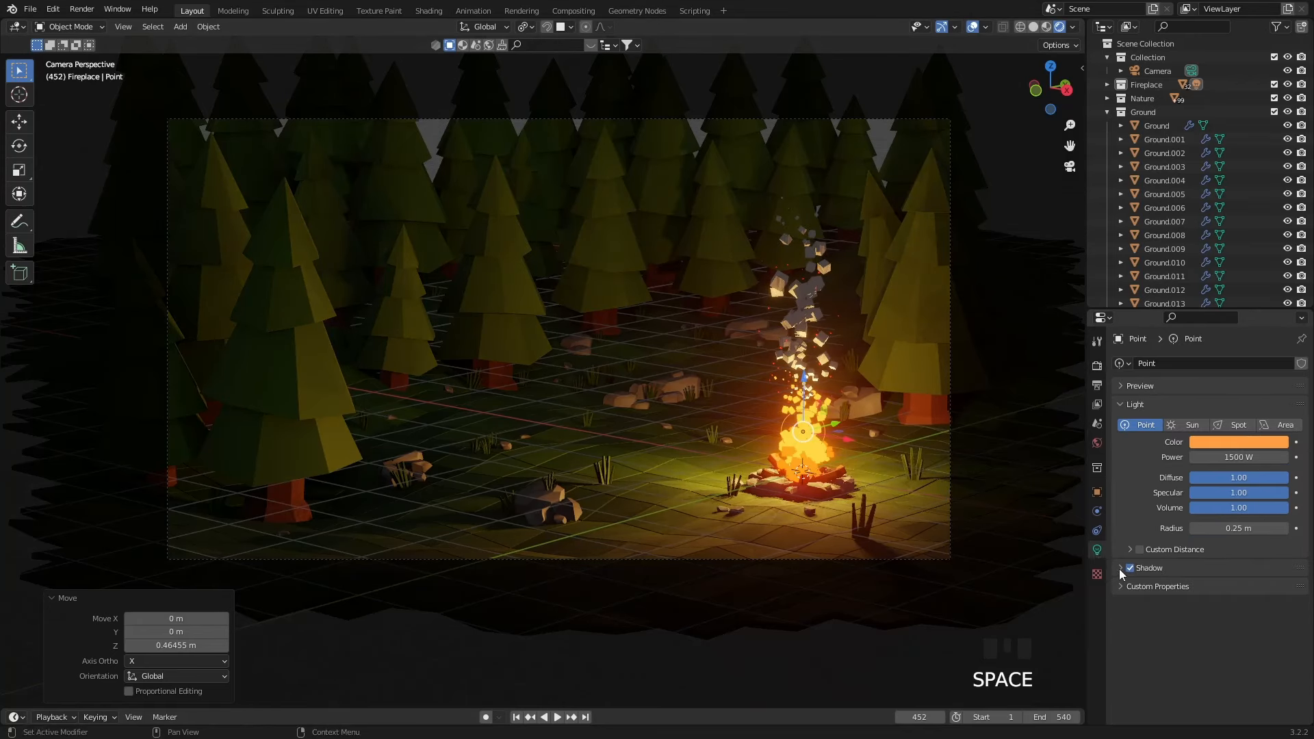
pyautogui.click(1120, 568)
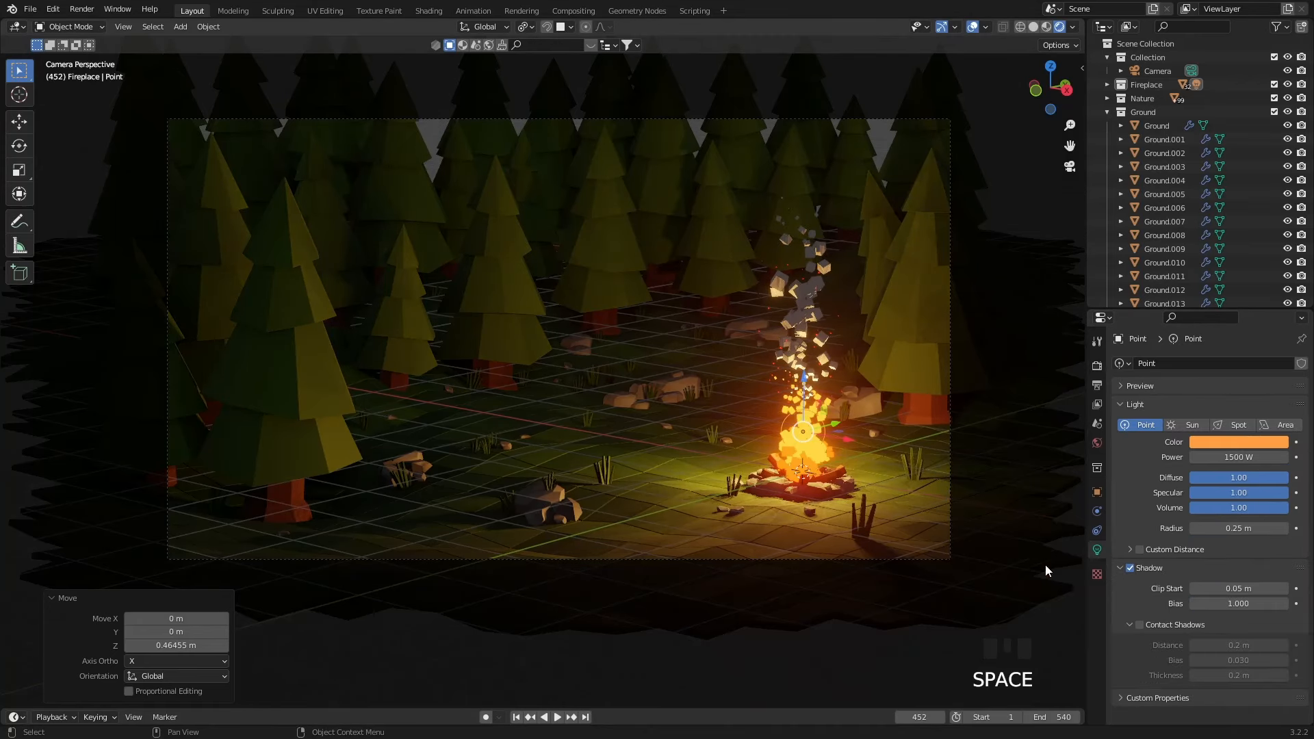
pyautogui.press('space')
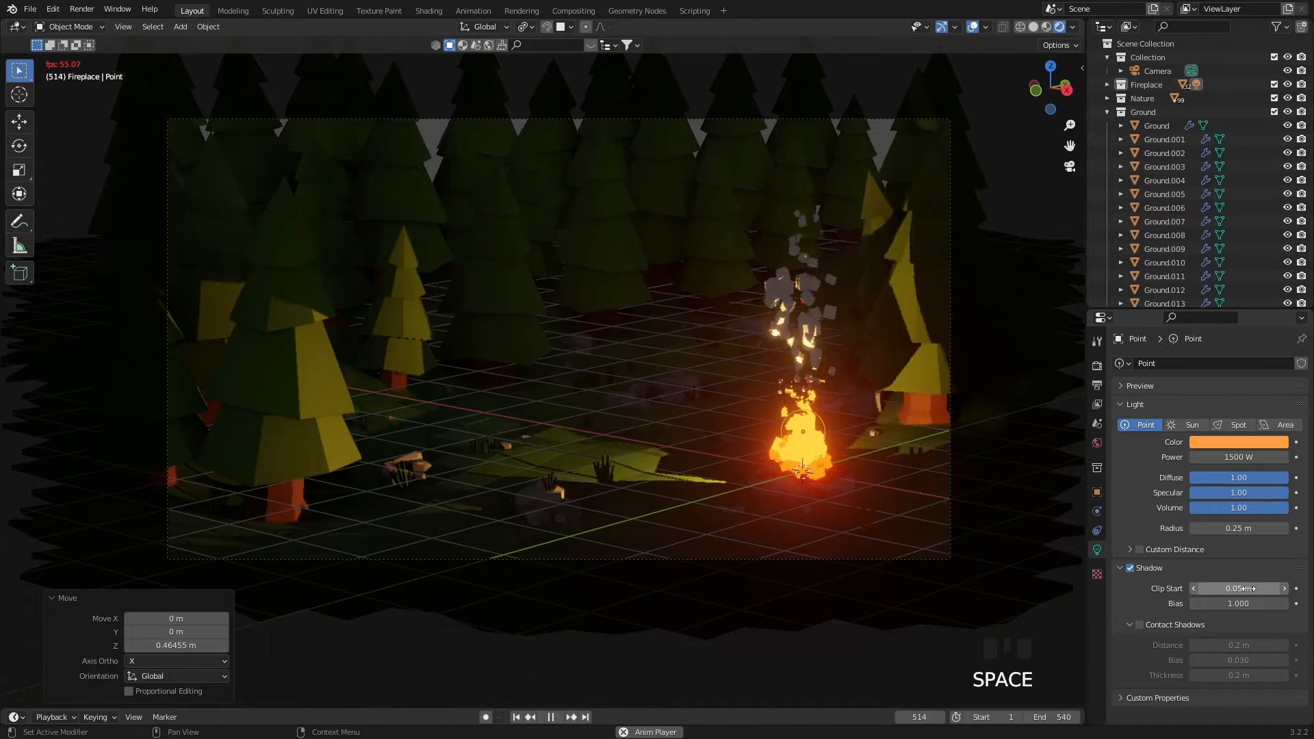
pyautogui.moveTo(1232, 589); pyautogui.dragTo(1313, 588)
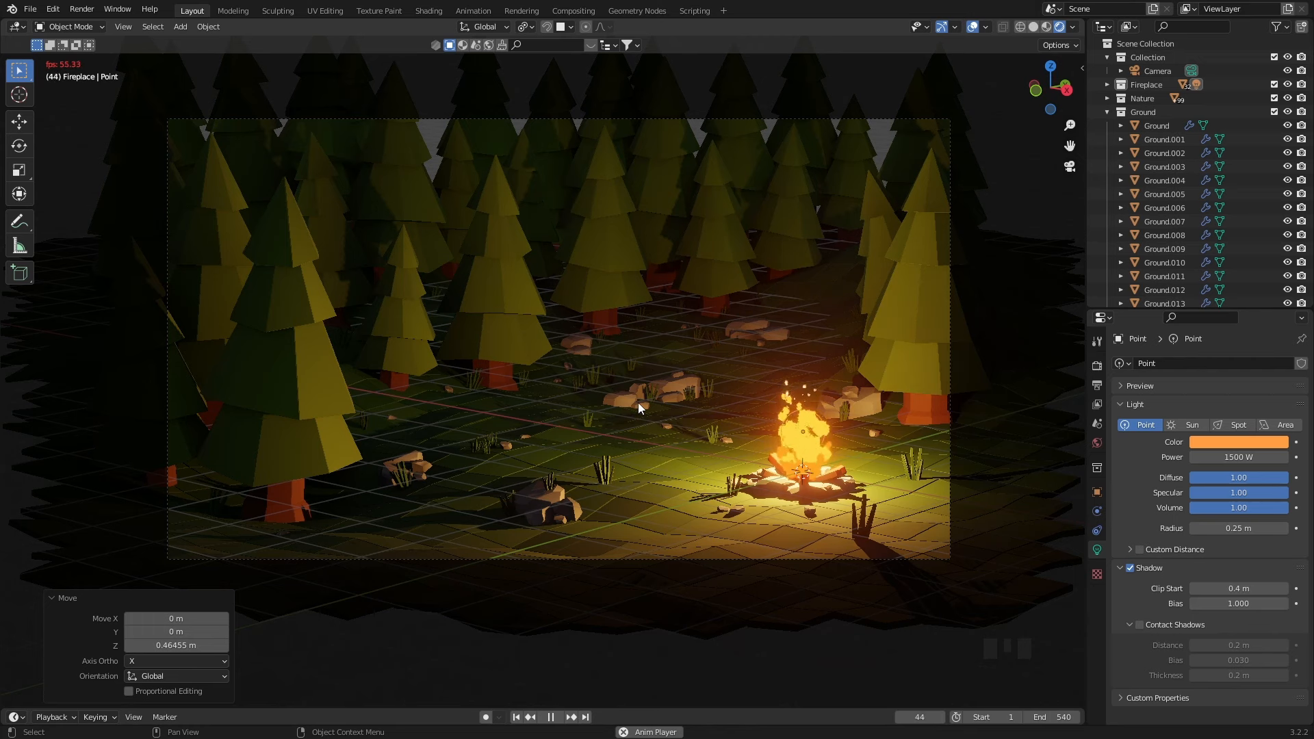
pyautogui.keyDown('shift'); pyautogui.moveTo(637, 402); pyautogui.dragTo(659, 411, button='middle'); pyautogui.keyUp('shift')
pyautogui.press('space')
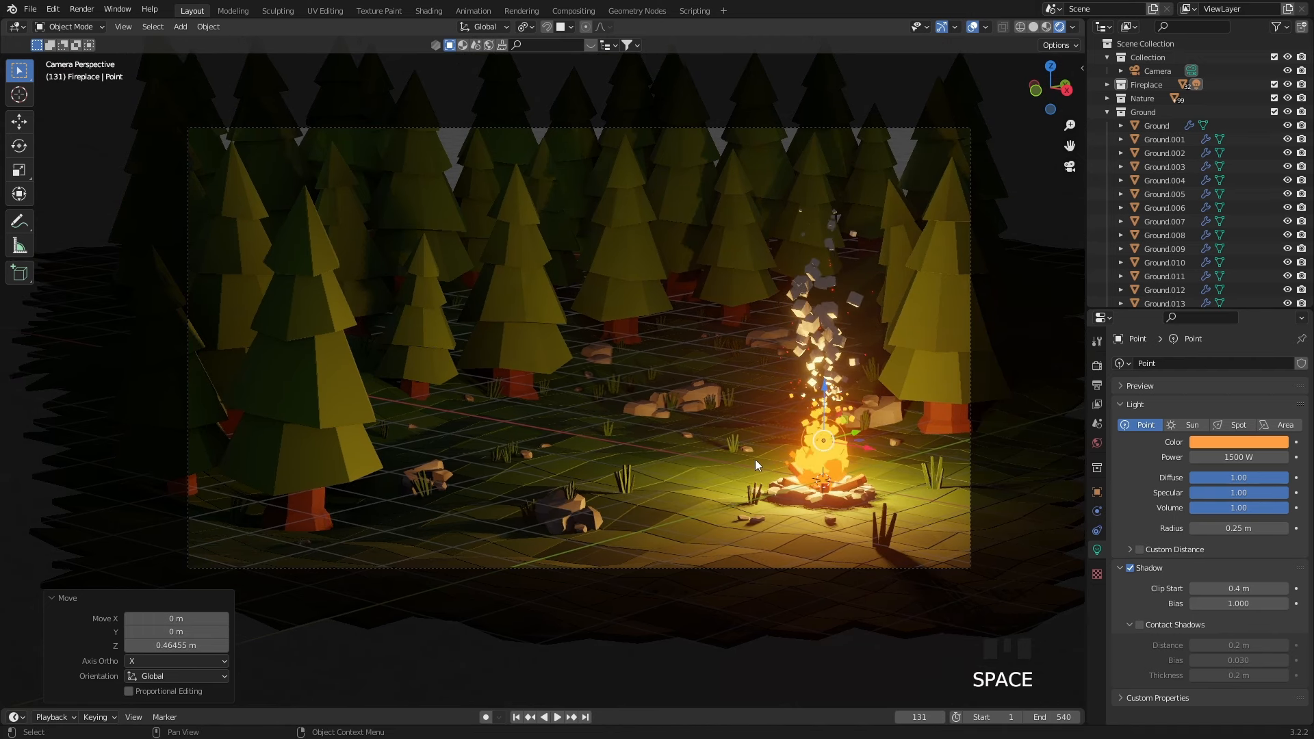
# - Insert a Location keyframe for the point light at frame 1 and switch the enlarged timeline area to the Graph Editor
pyautogui.moveTo(739, 705); pyautogui.dragTo(731, 561)
pyautogui.click(516, 574)
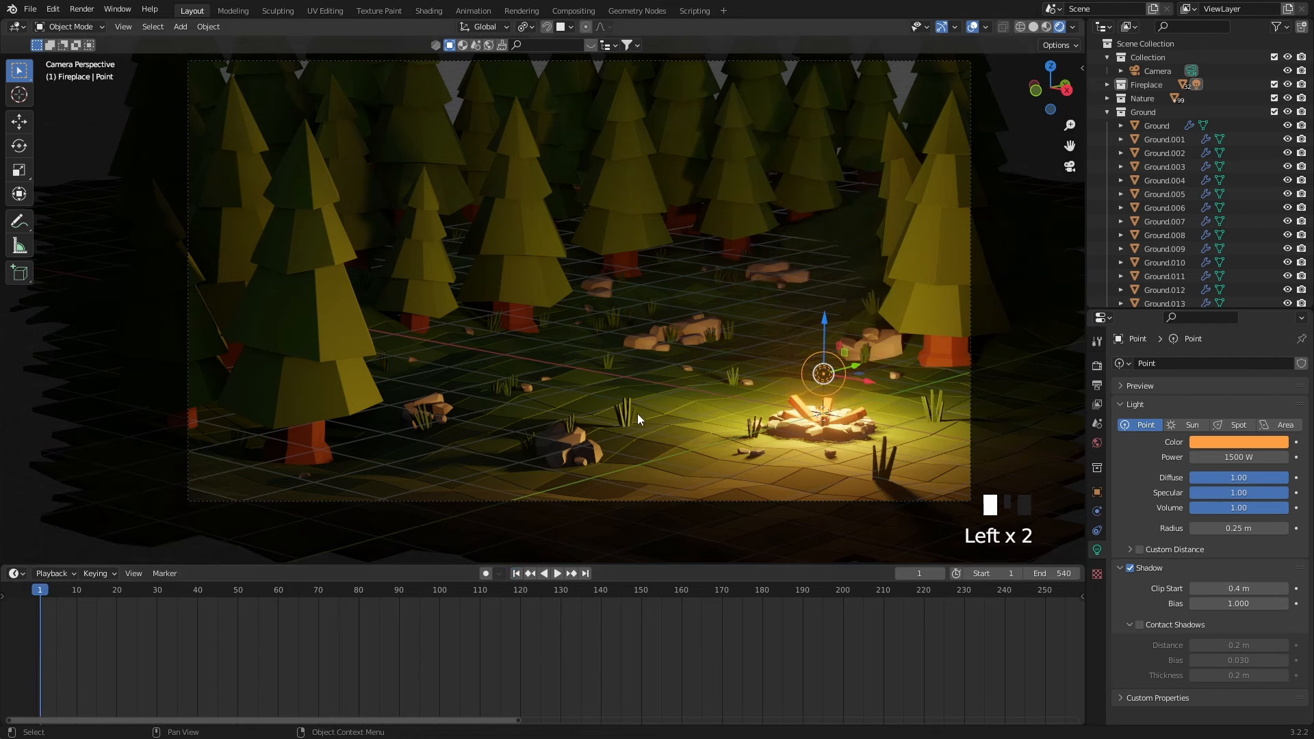
pyautogui.press('i')
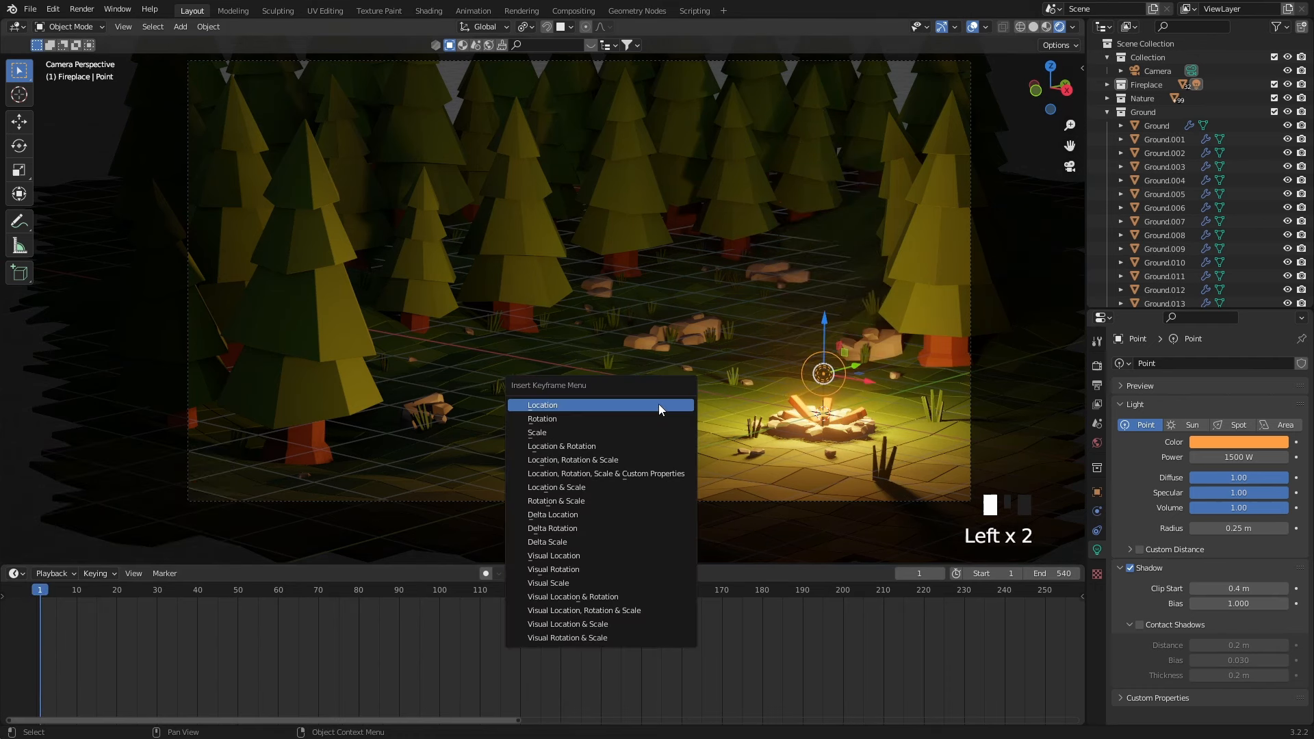
pyautogui.click(565, 404)
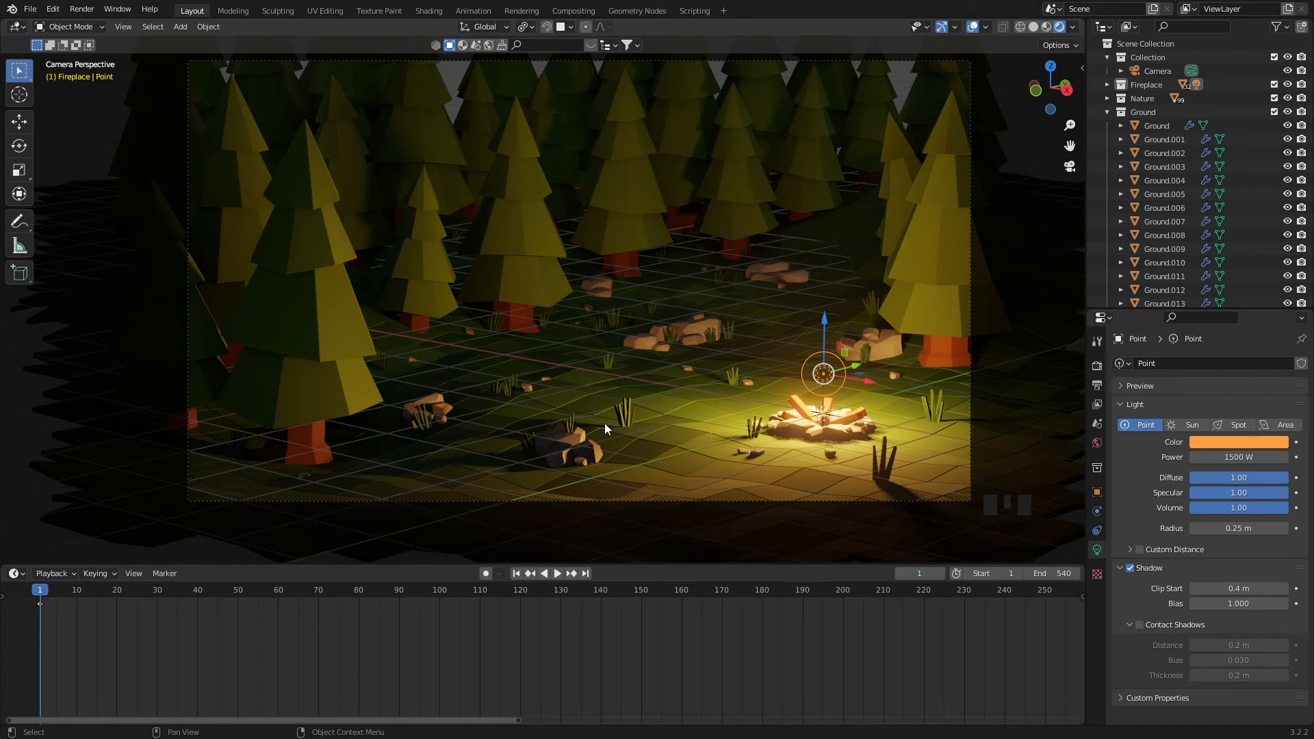
pyautogui.click(19, 573)
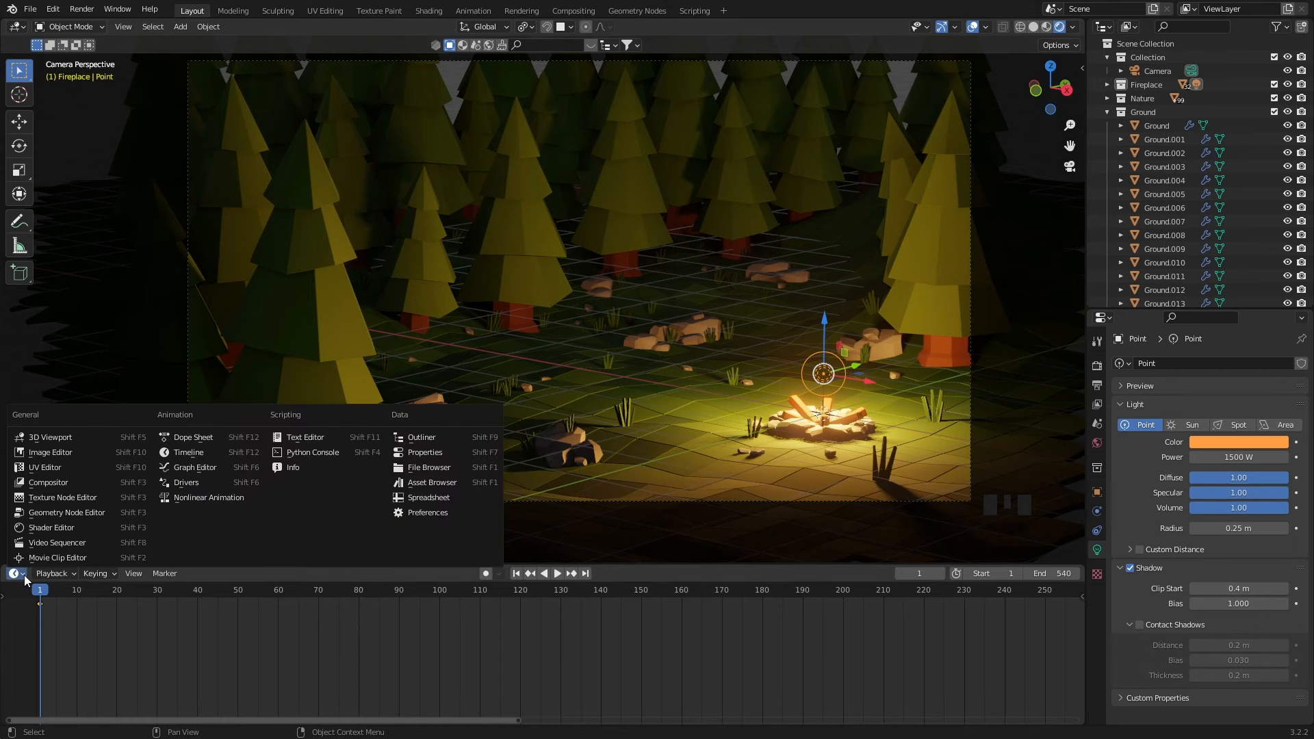
pyautogui.click(195, 467)
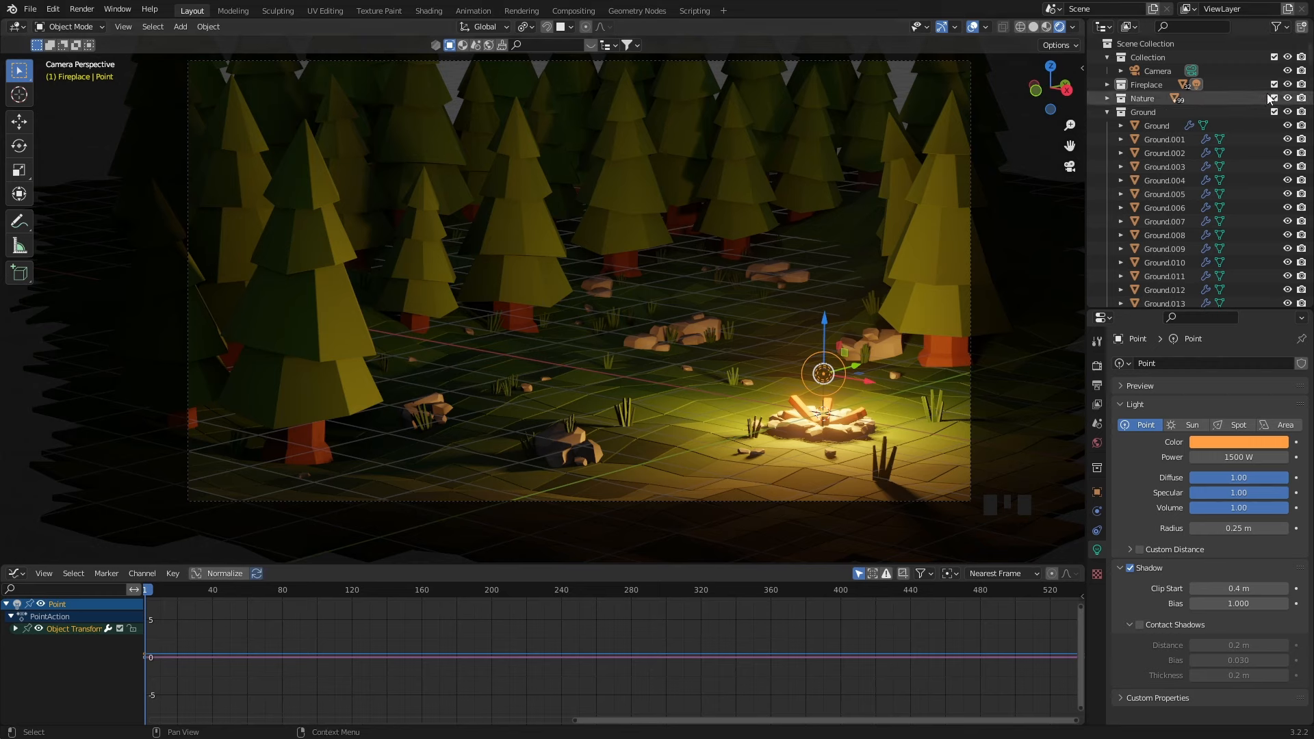
# - Hide Bottom-emitter, Ember-emitter and Fire-emitter in the viewport, and check the playback before returning to frame 1
pyautogui.click(1107, 84)
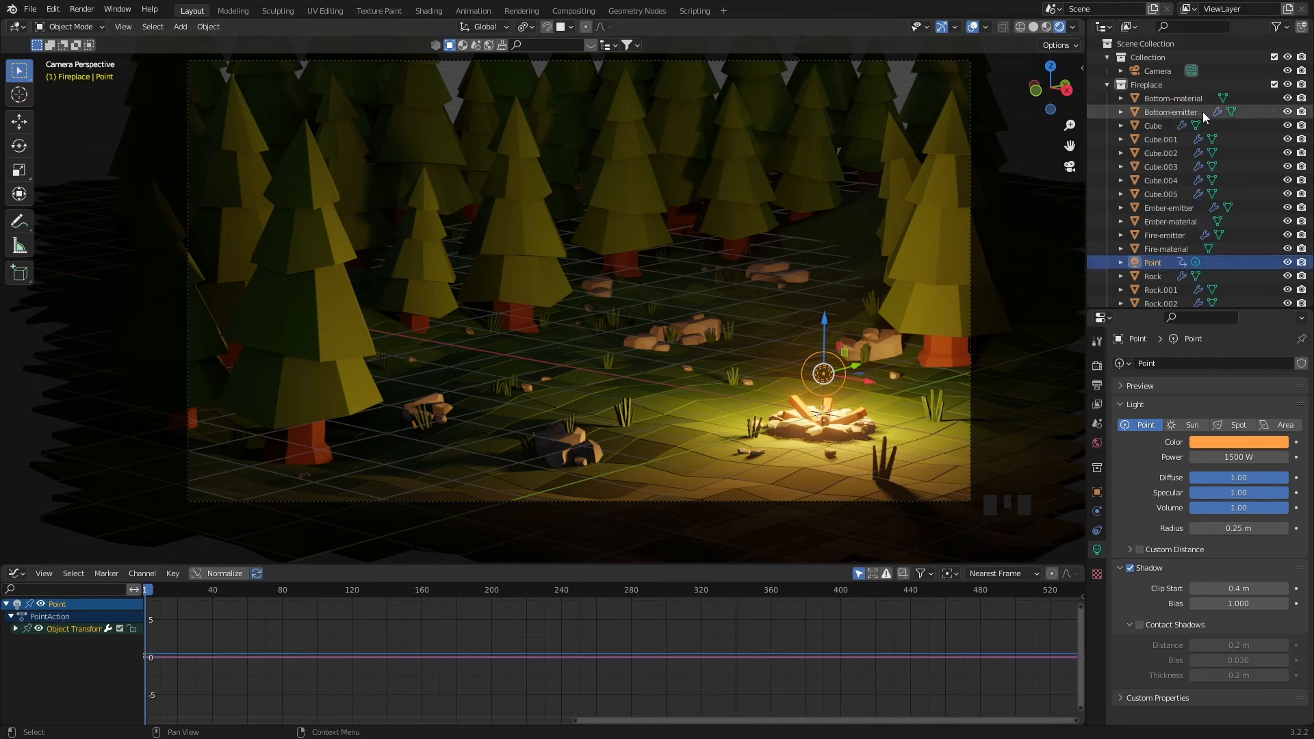
pyautogui.click(1287, 111)
pyautogui.click(1286, 98)
pyautogui.click(1286, 207)
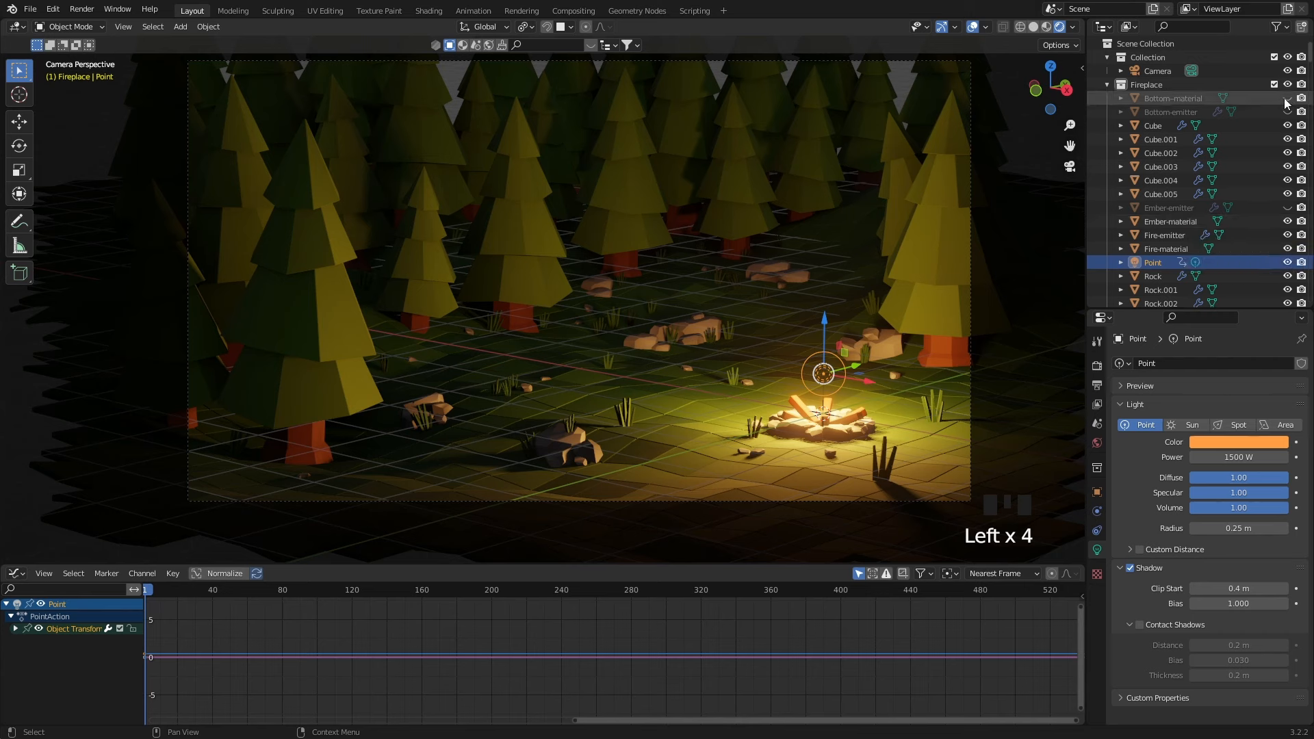
pyautogui.click(1286, 98)
pyautogui.click(1286, 235)
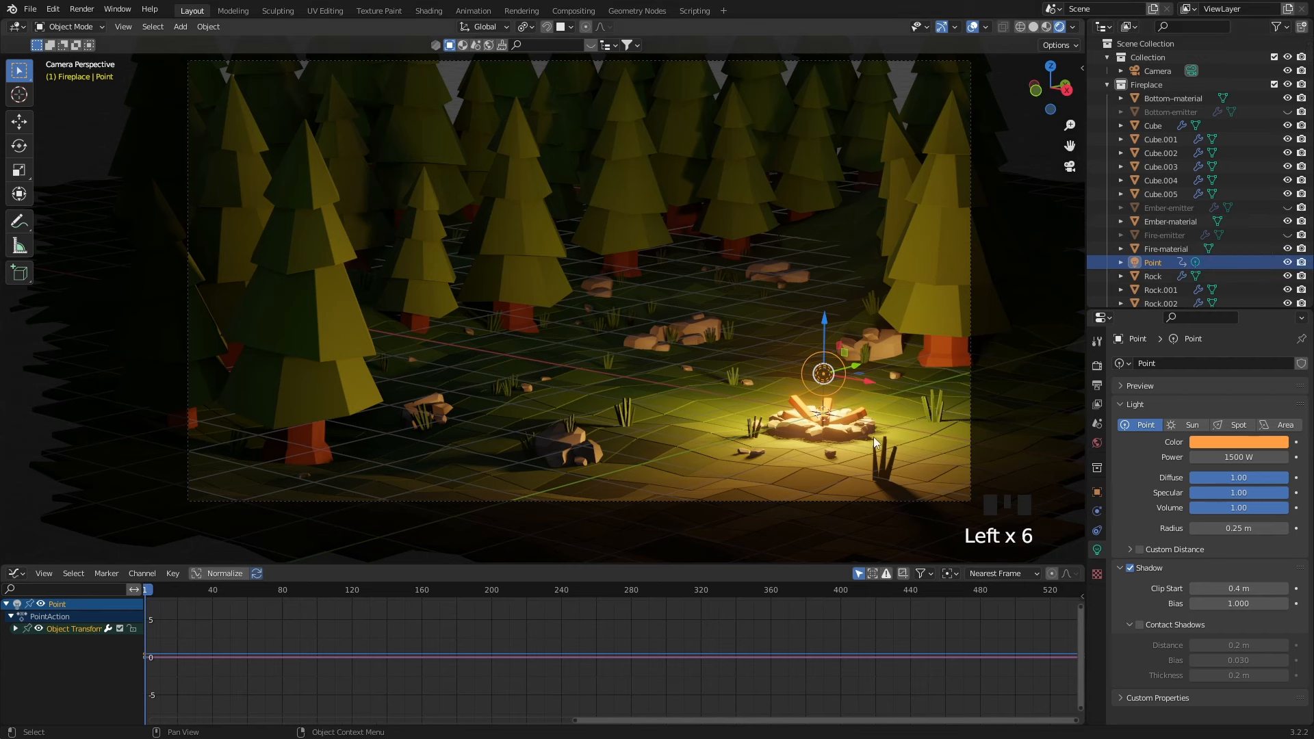
pyautogui.press('space')
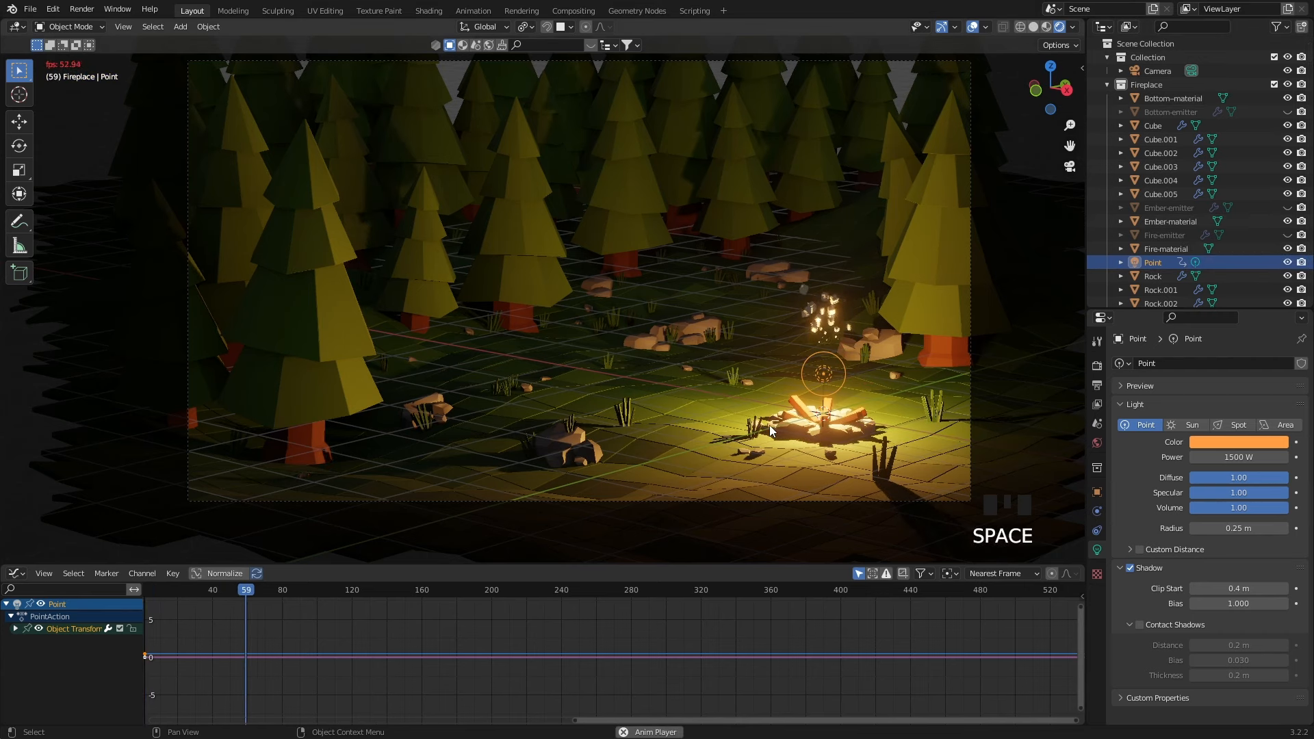
pyautogui.press('space')
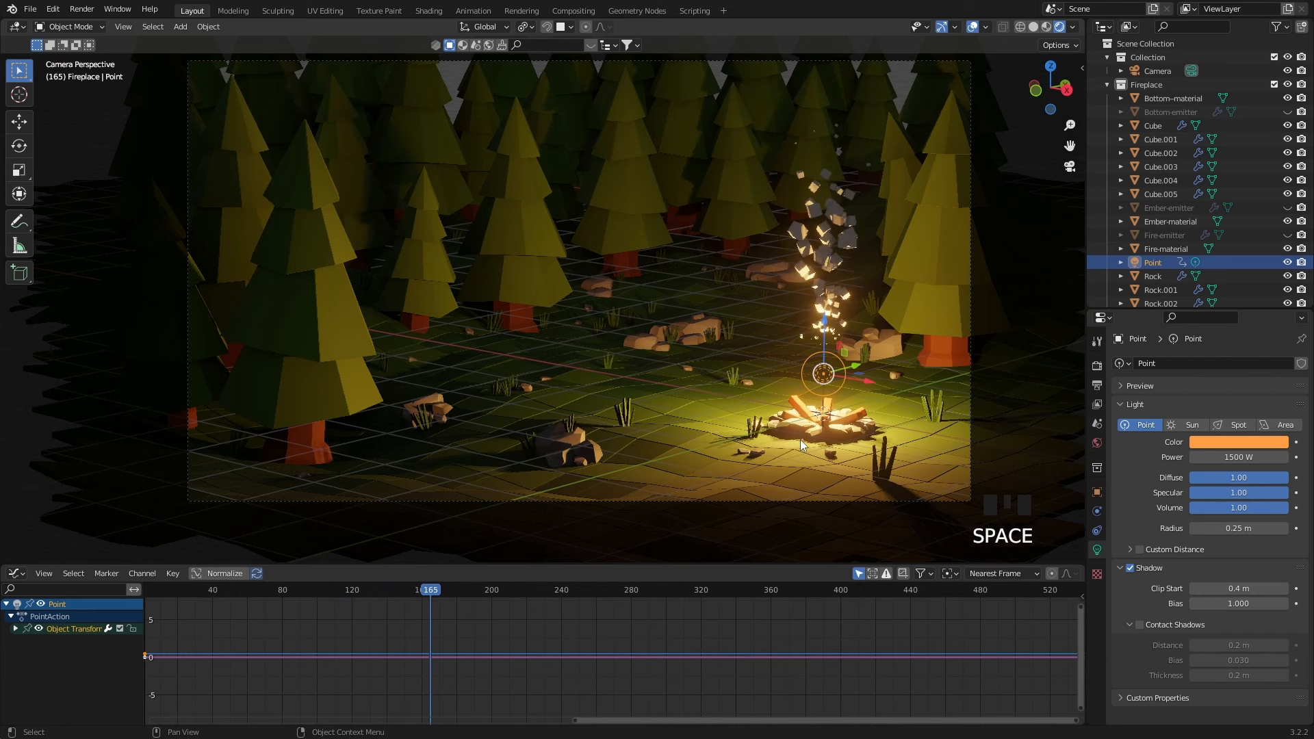
pyautogui.moveTo(410, 591); pyautogui.dragTo(196, 592)
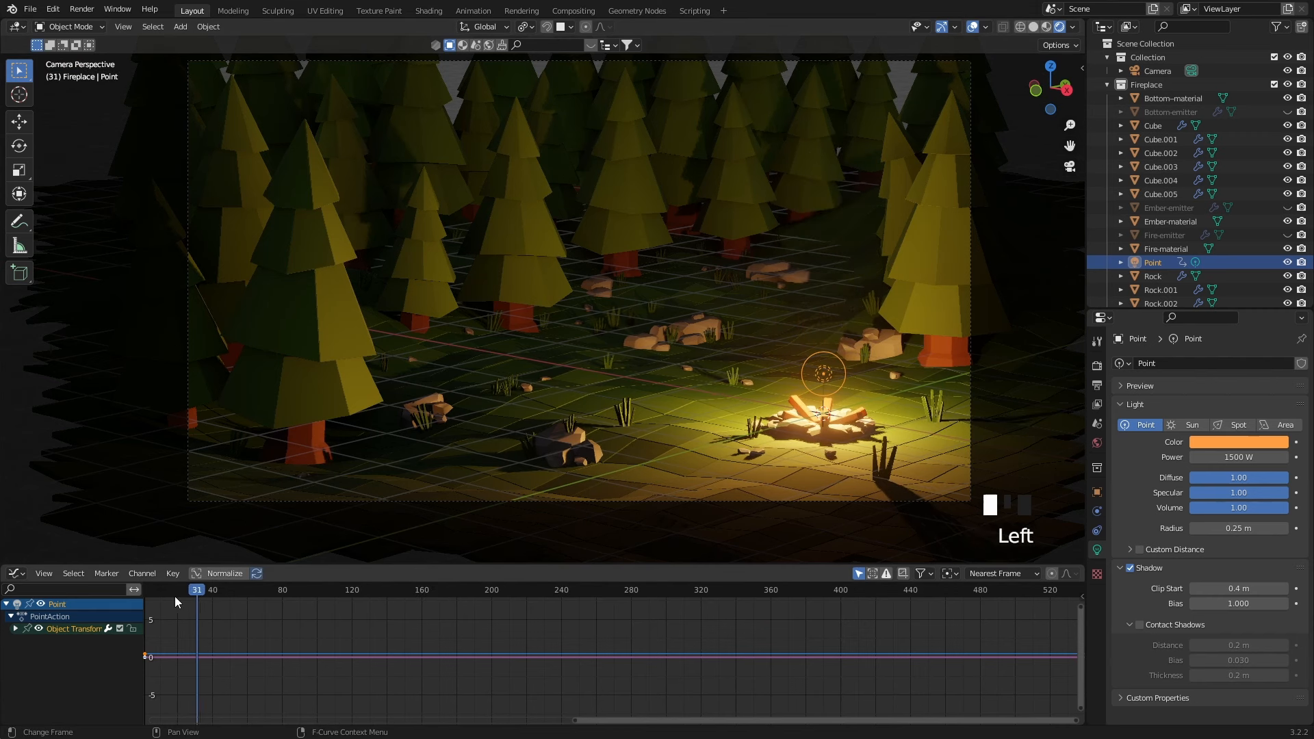
pyautogui.moveTo(1070, 597); pyautogui.dragTo(145, 592)
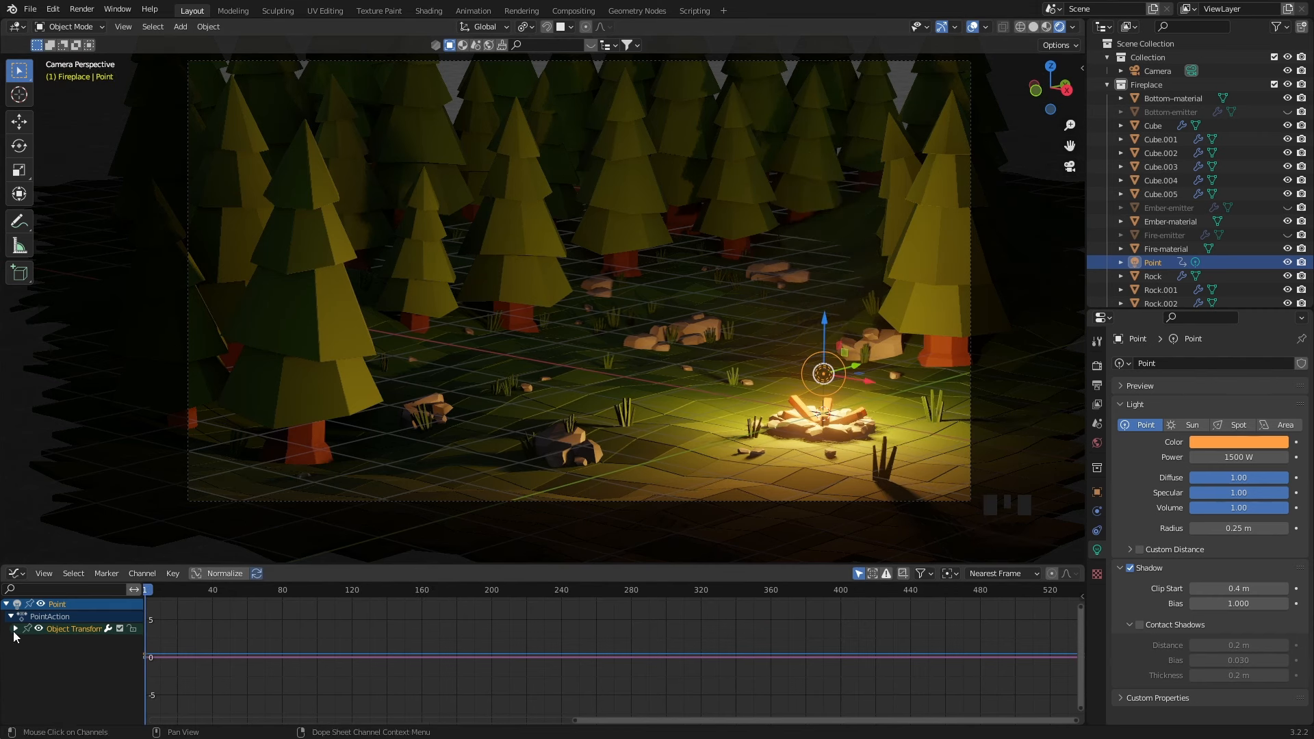
# - Add a Noise modifier to the X Location F-curve of the point light
pyautogui.click(15, 629)
pyautogui.click(59, 640)
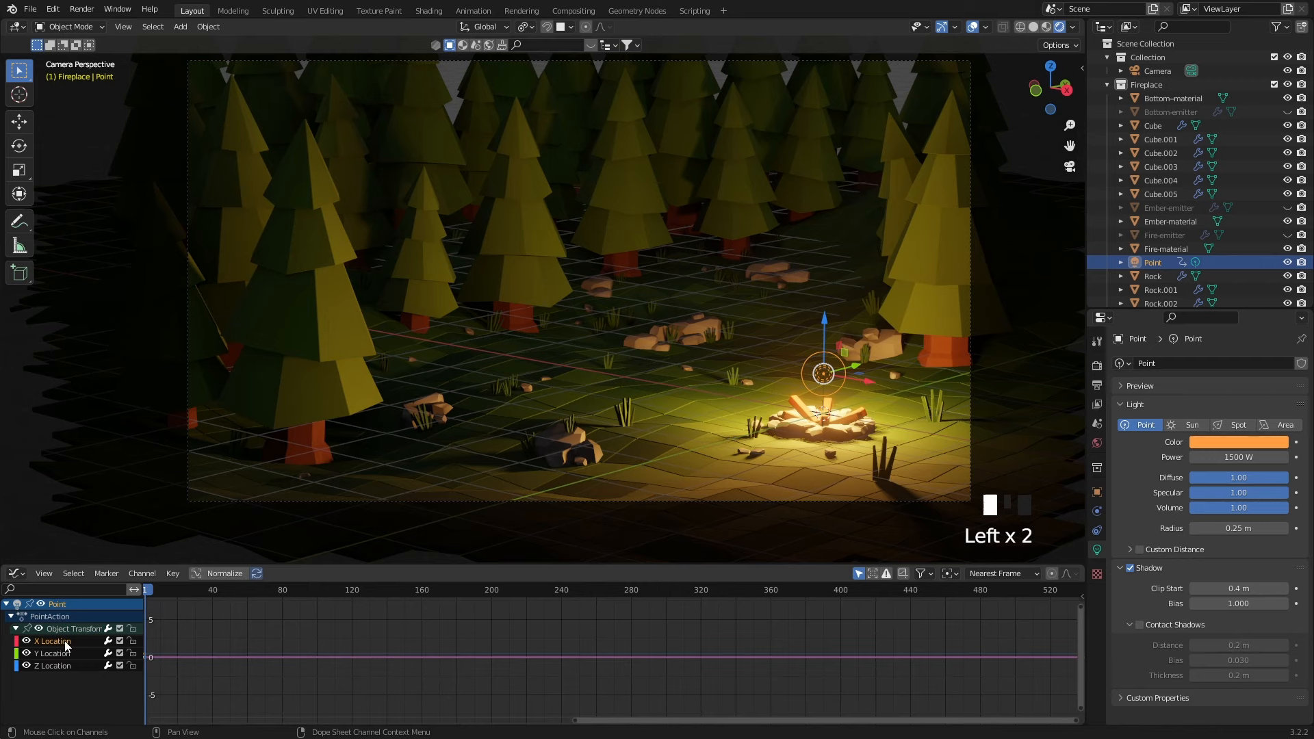
pyautogui.press('n')
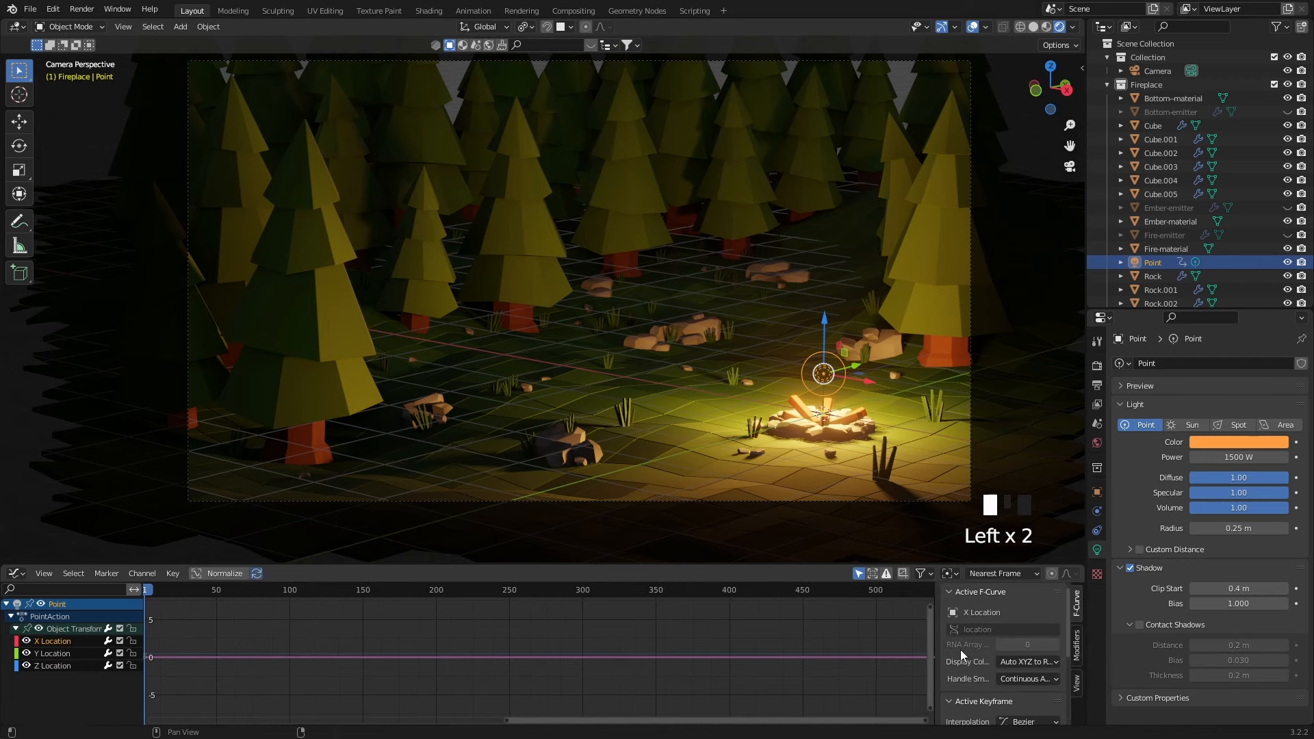
pyautogui.click(1077, 647)
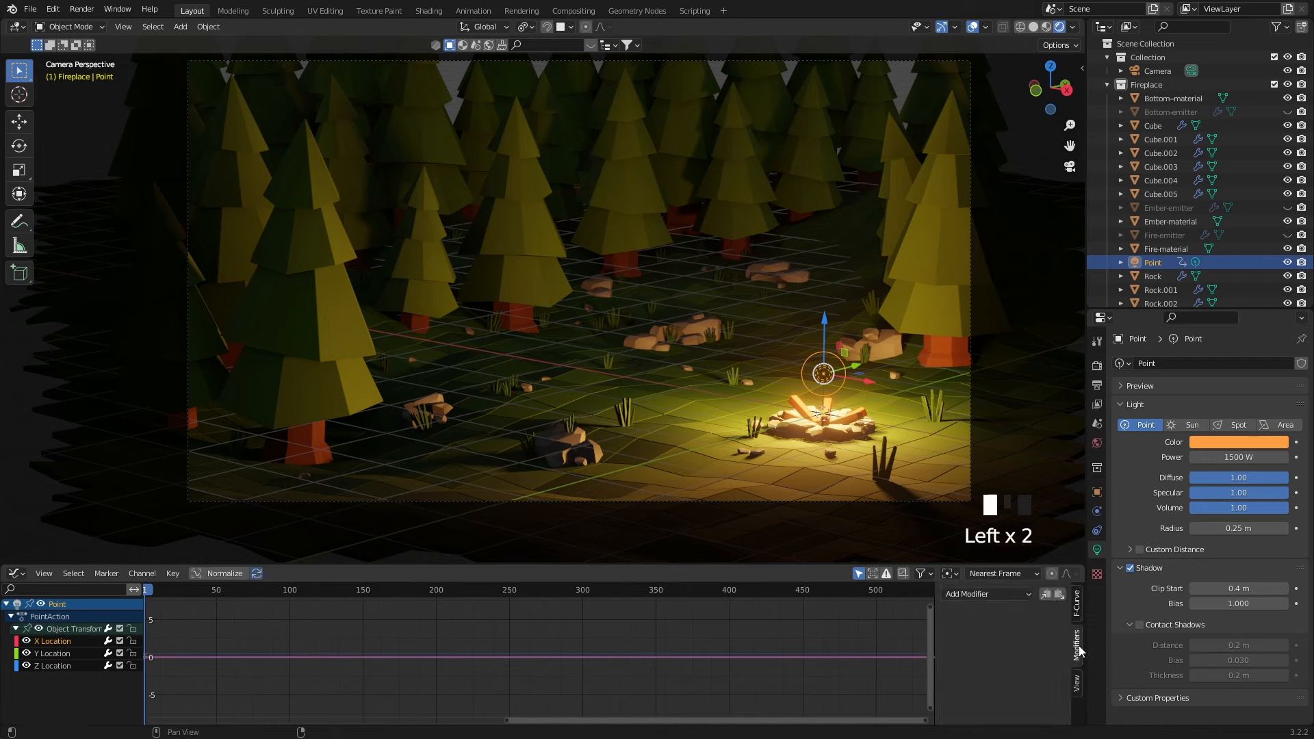
pyautogui.click(1029, 594)
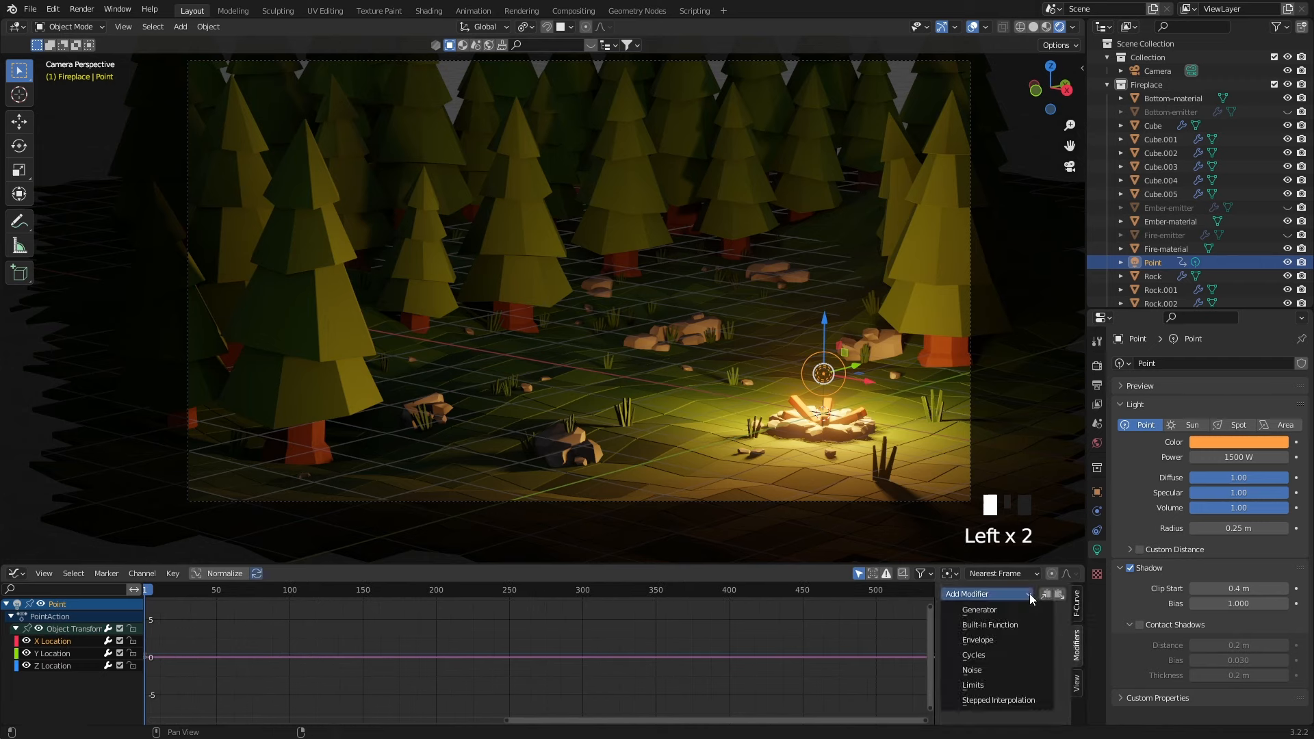
pyautogui.click(994, 670)
# - Set the X Location noise scale to 20.1 and strength to 0.5 while playing back the animation
pyautogui.press('space')
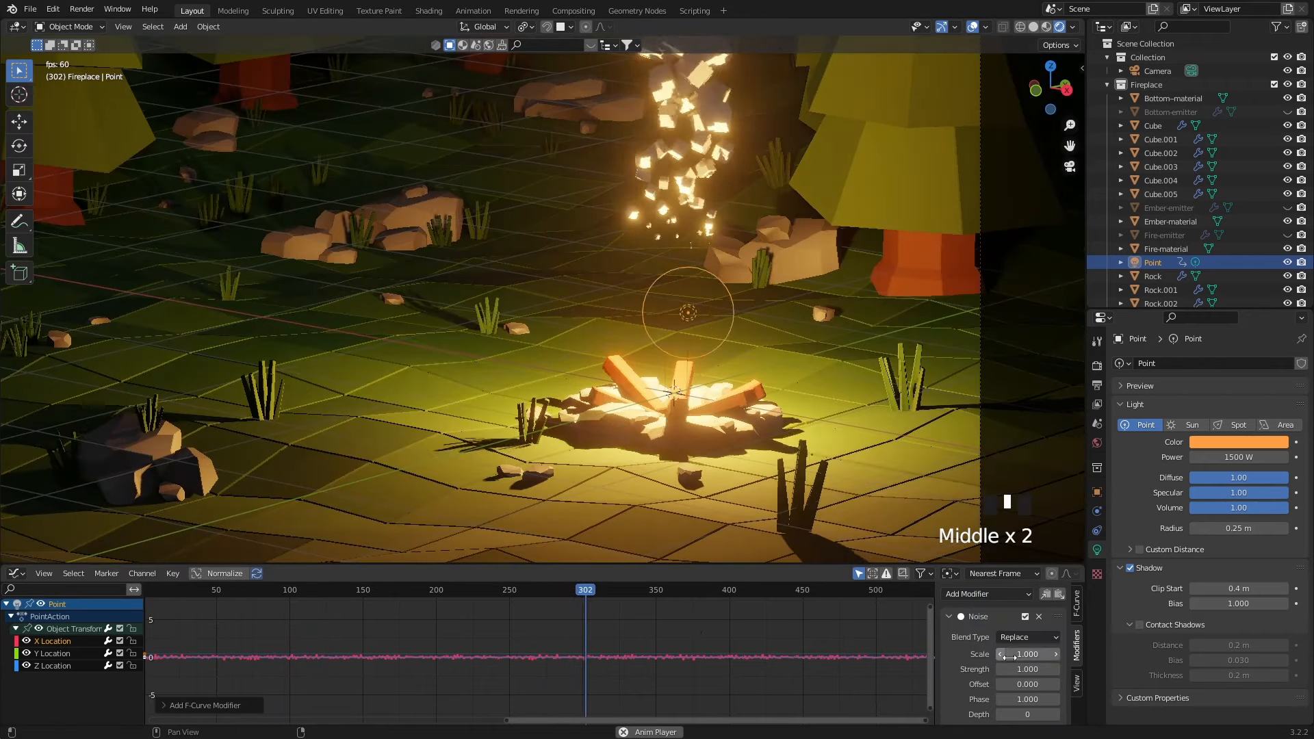
pyautogui.moveTo(1012, 654); pyautogui.dragTo(979, 663)
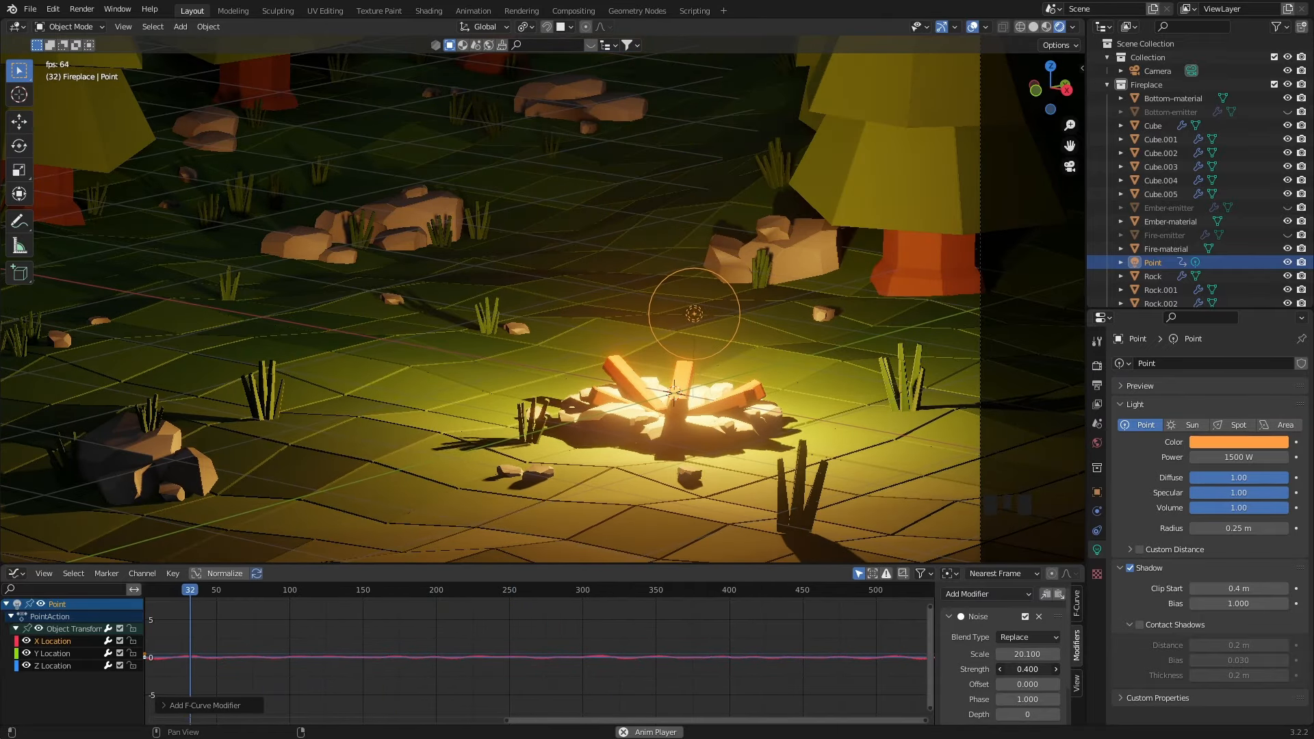
pyautogui.moveTo(938, 508); pyautogui.dragTo(954, 511, button='middle')
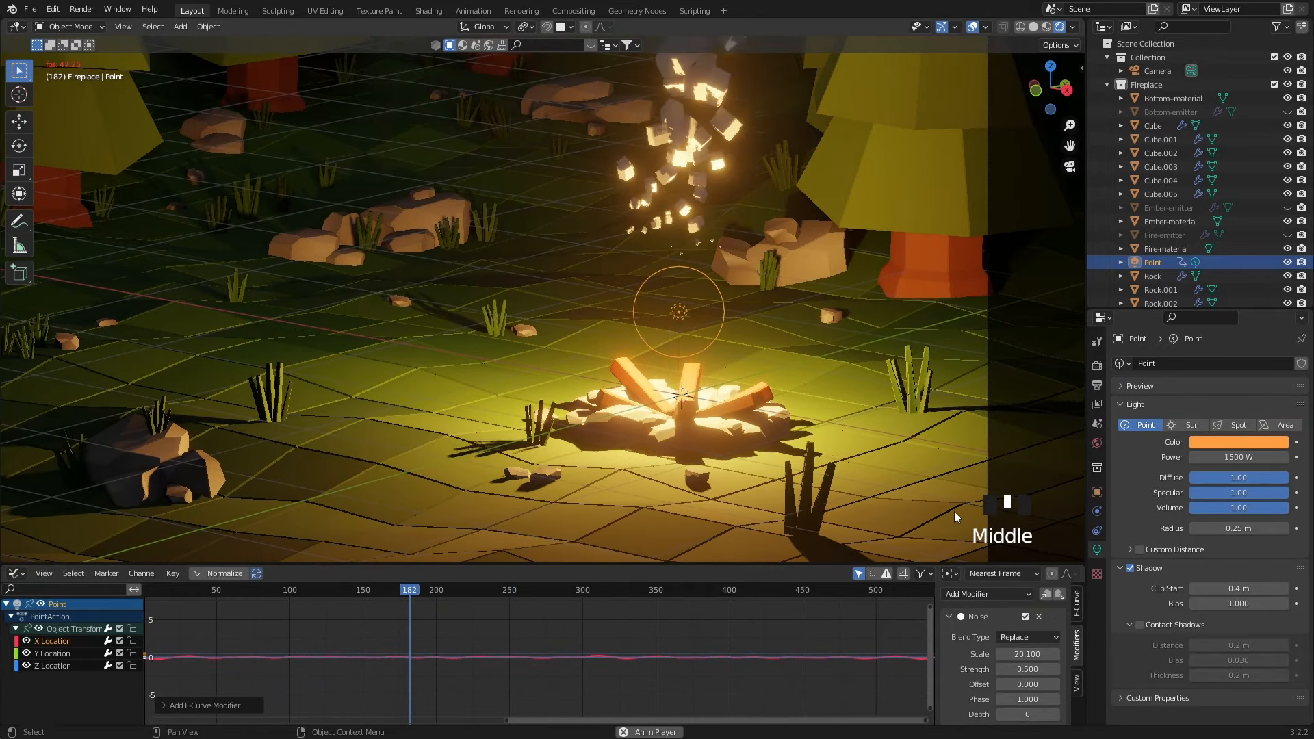
# - Copy the Noise modifier from X Location and paste it onto the Y Location and Z Location curves
pyautogui.click(1044, 595)
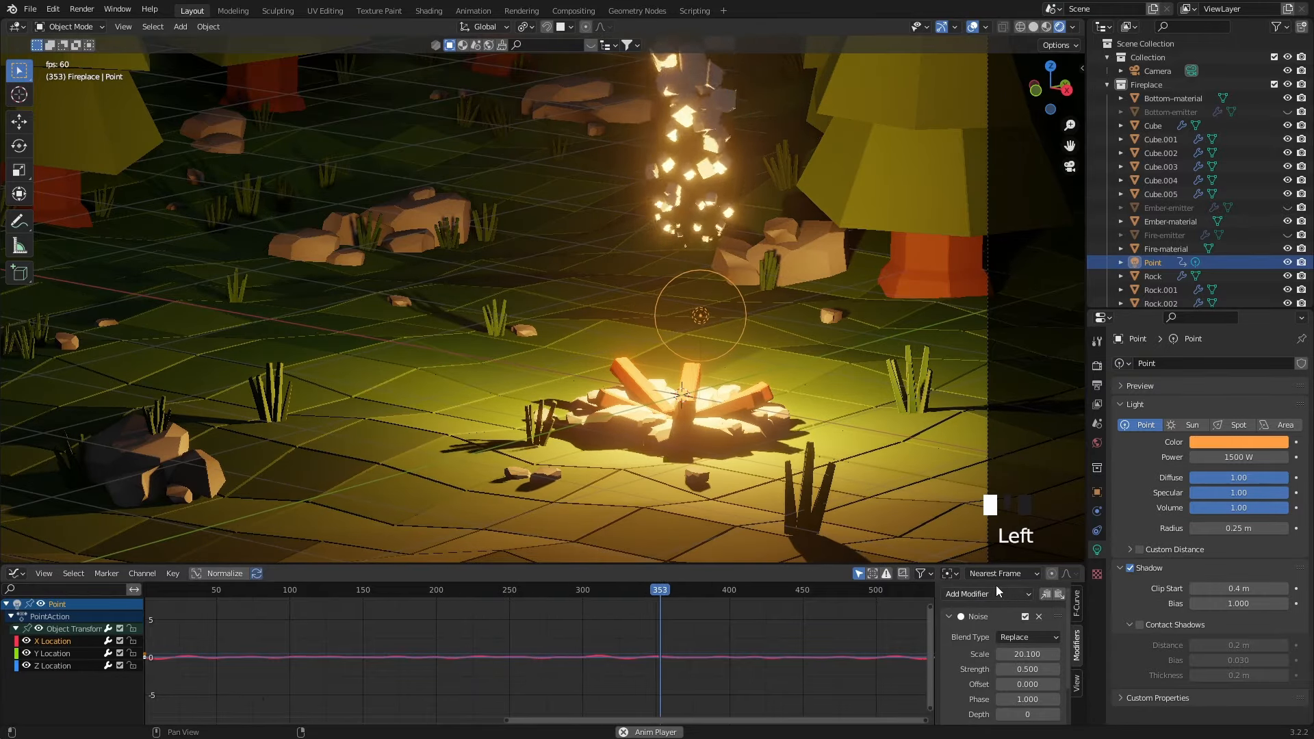
pyautogui.click(910, 655)
pyautogui.click(1058, 595)
pyautogui.click(314, 672)
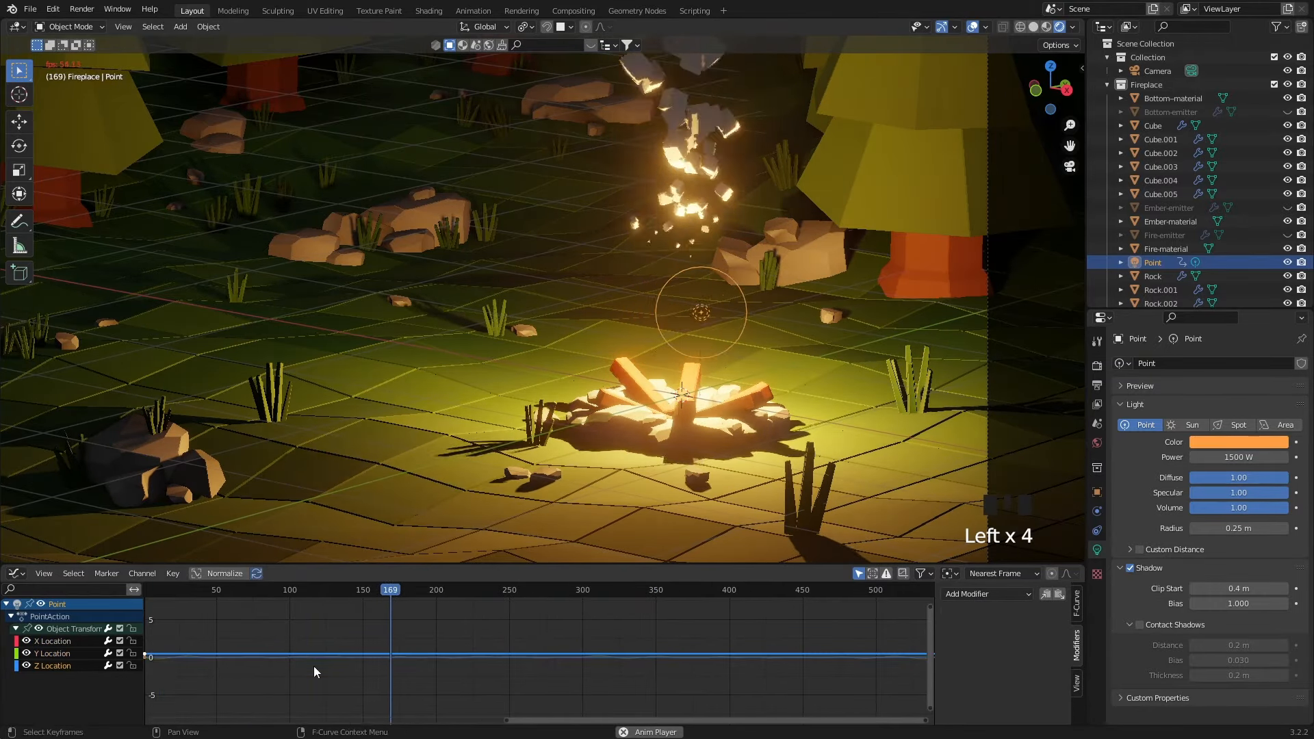
pyautogui.click(1058, 596)
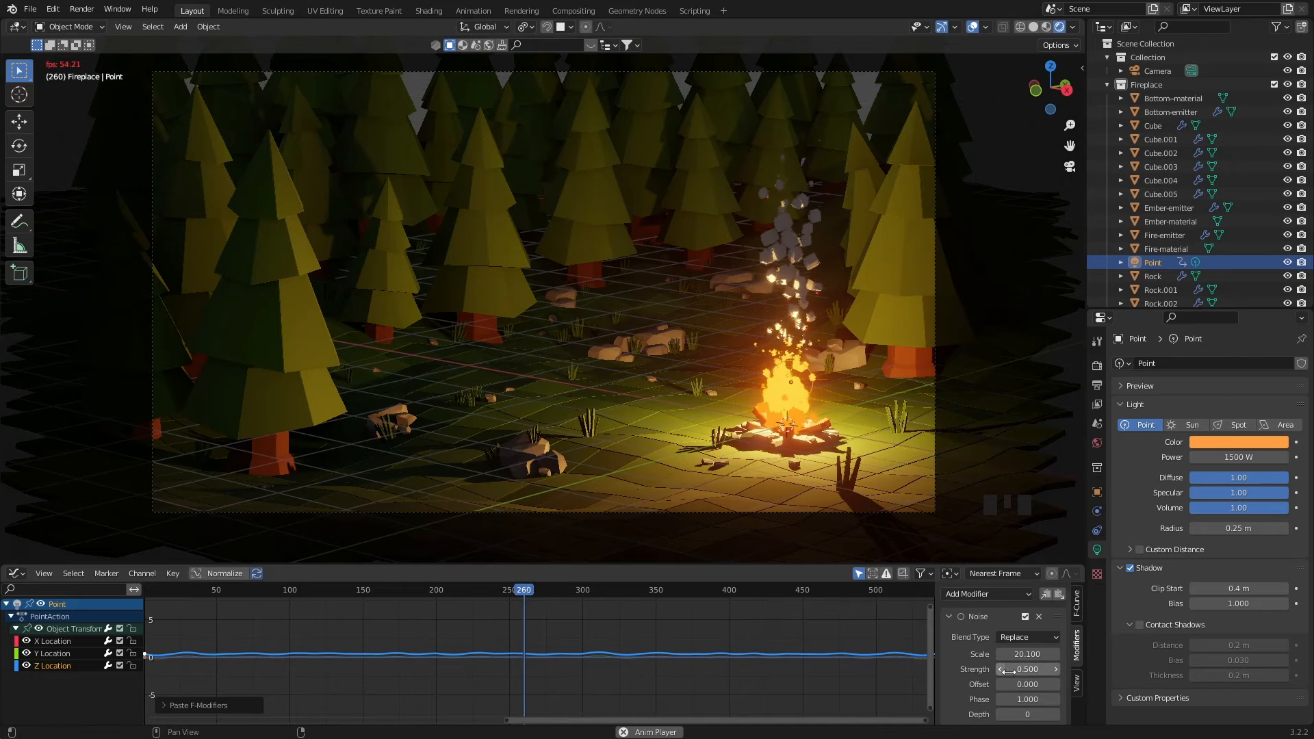
# - Set the noise strength to 0.3 on the Z, Y and X Location curves of the point light
pyautogui.moveTo(1009, 672); pyautogui.dragTo(989, 671)
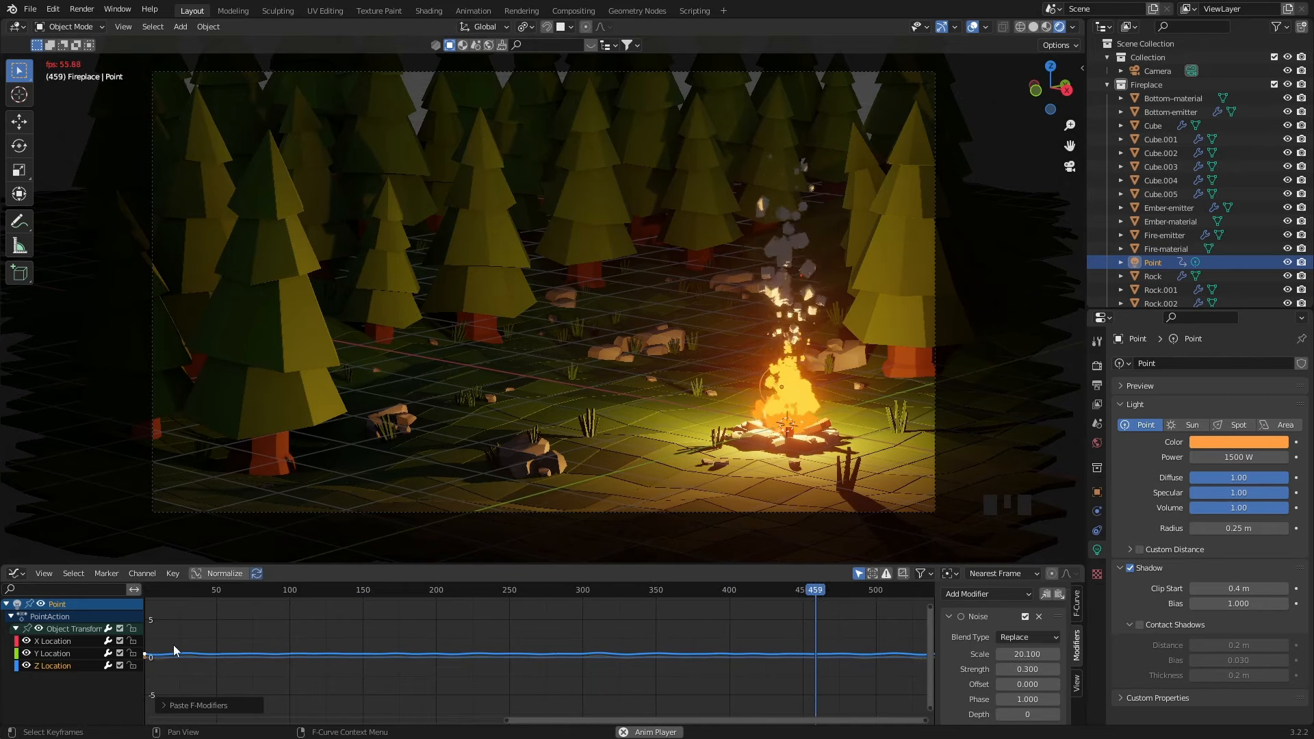
pyautogui.click(53, 654)
pyautogui.click(1025, 669)
pyautogui.write('.3')
pyautogui.press('Return')
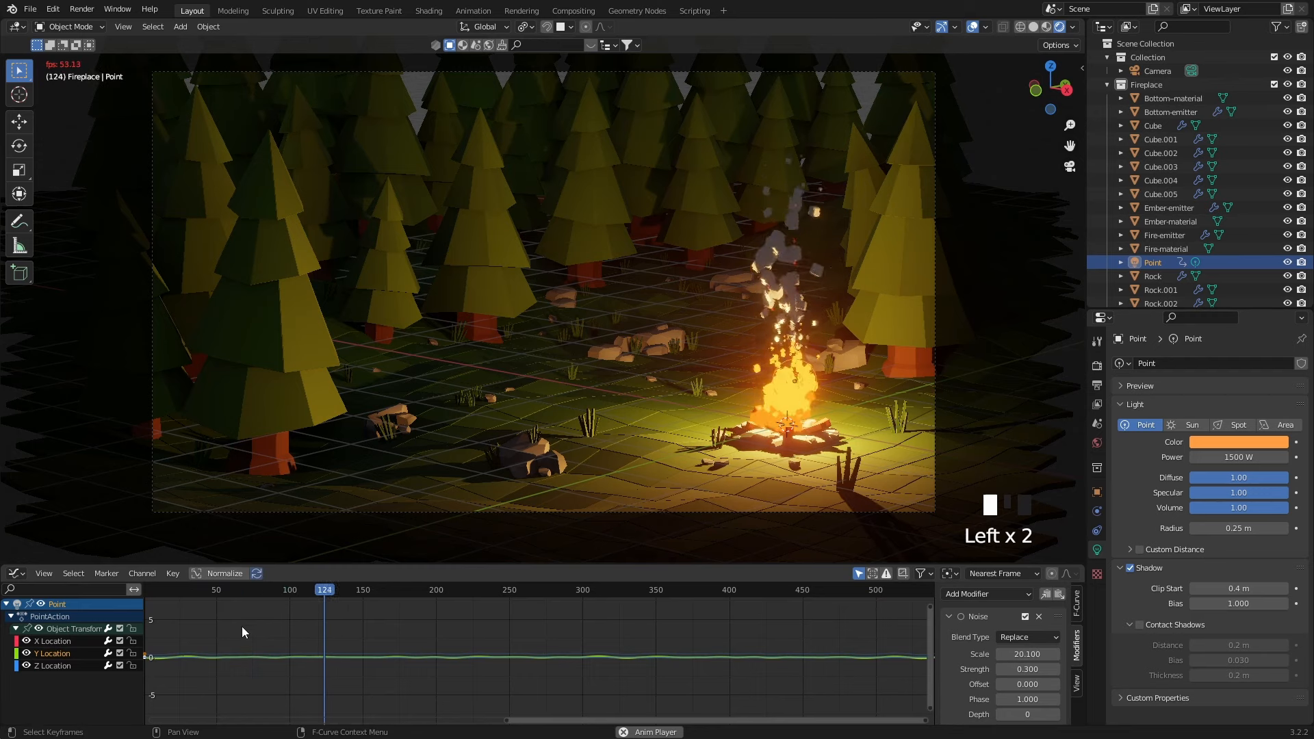
pyautogui.click(52, 641)
pyautogui.click(961, 617)
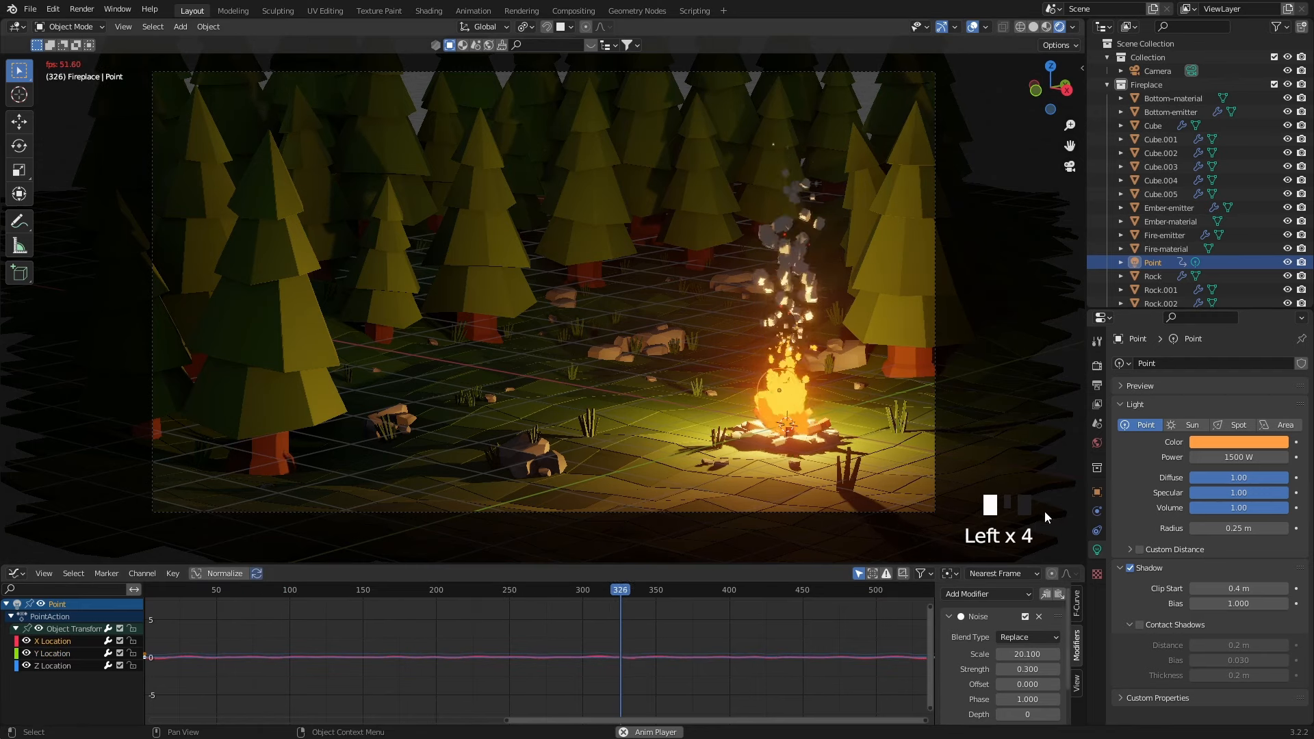
# - Set the world background strength to 0.2 and its color to a dark blue
pyautogui.middleClick(684, 475)
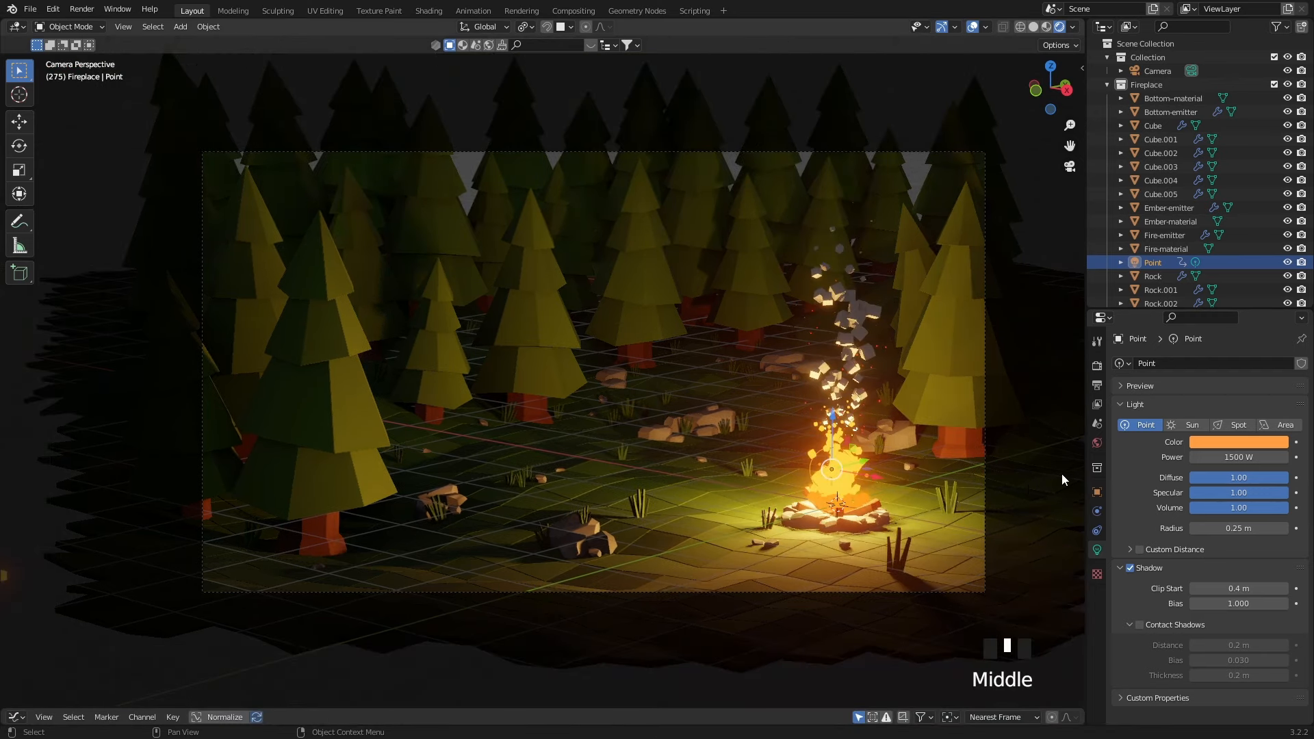
pyautogui.click(1097, 442)
pyautogui.click(1244, 473)
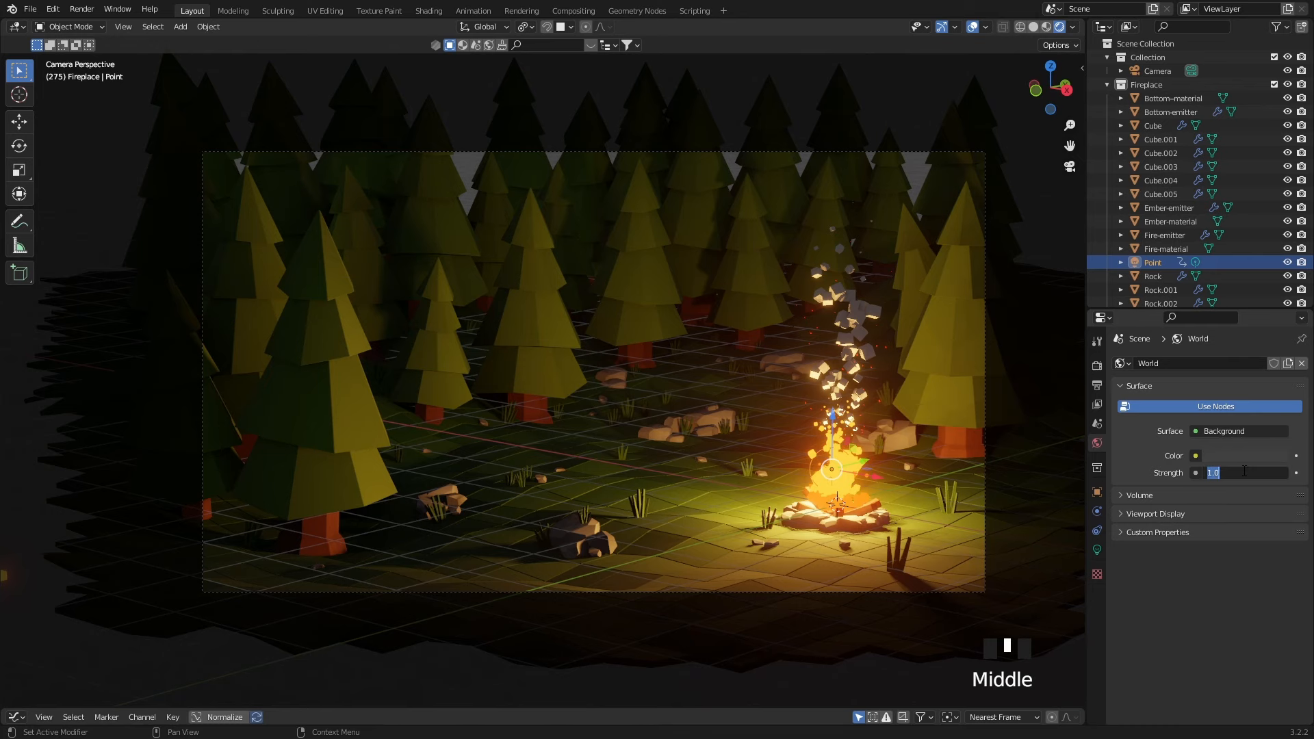
pyautogui.press('Return')
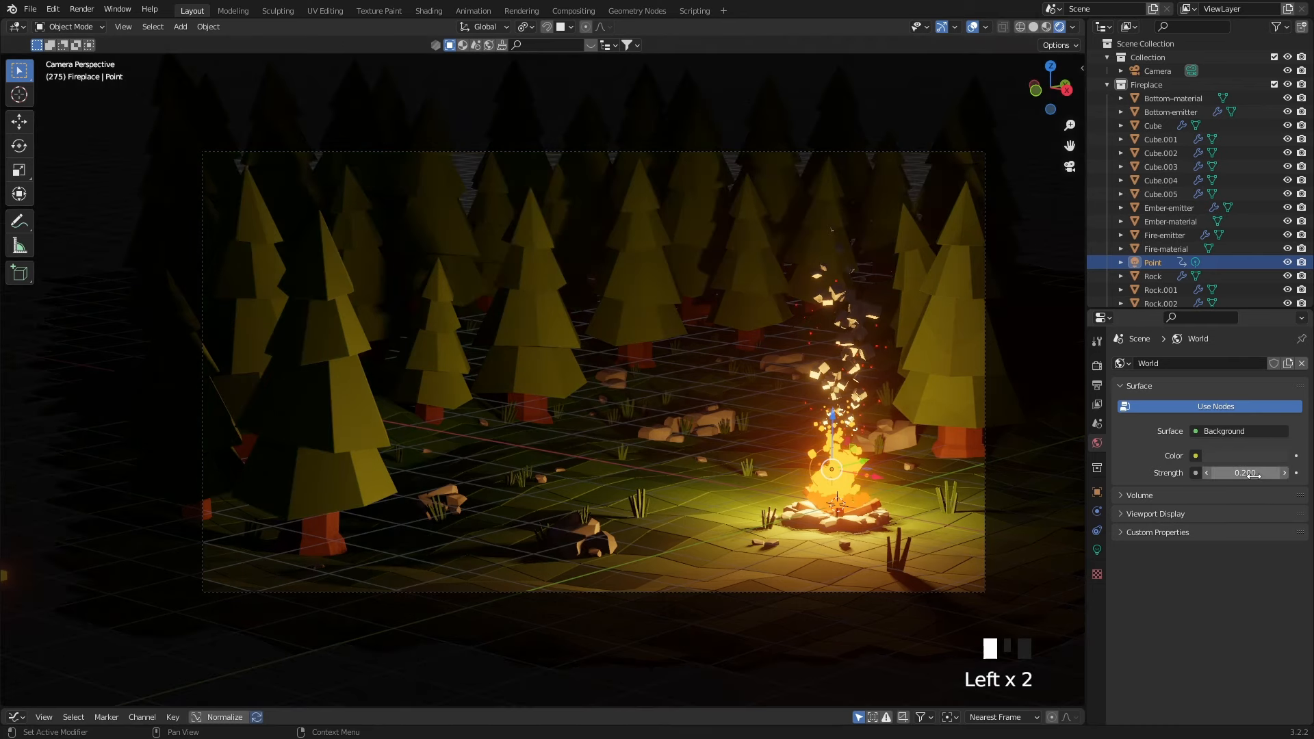
pyautogui.click(1244, 456)
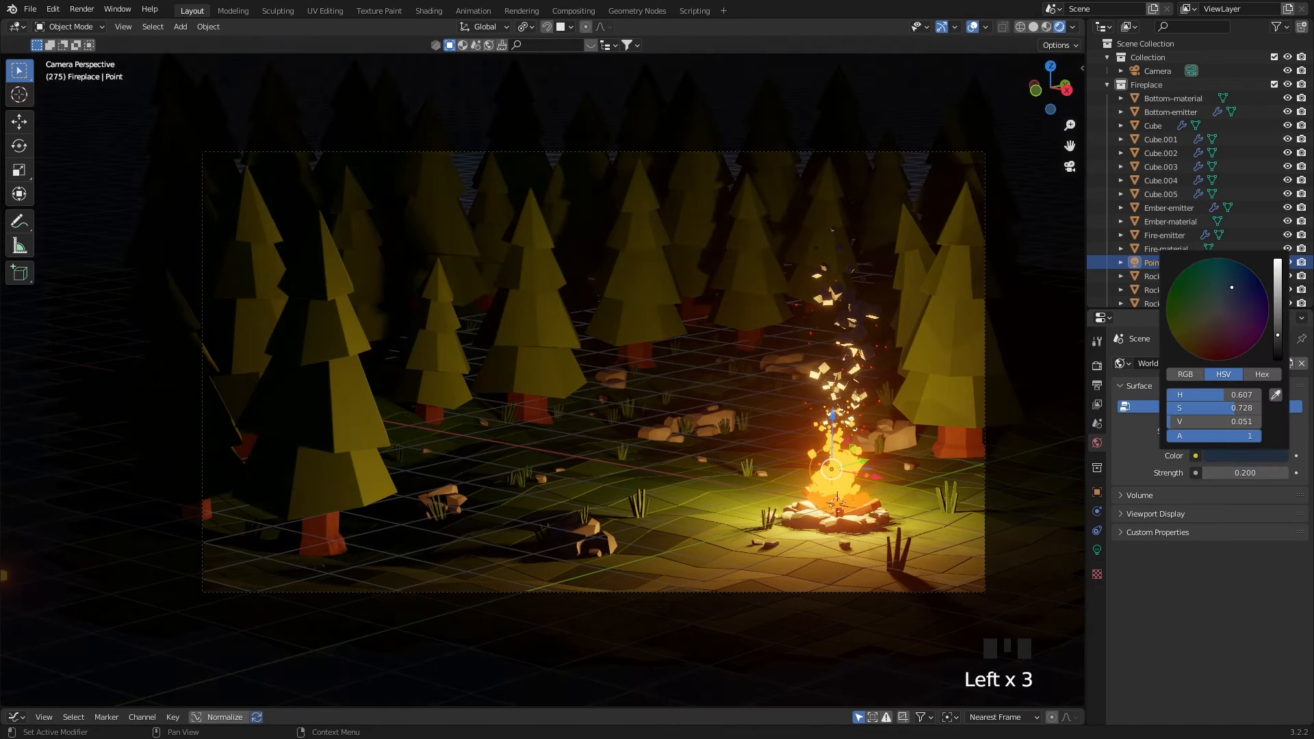
# - Add a Sun light to the collection that holds the camera and raise it about 3.7 m along Z
pyautogui.click(1126, 58)
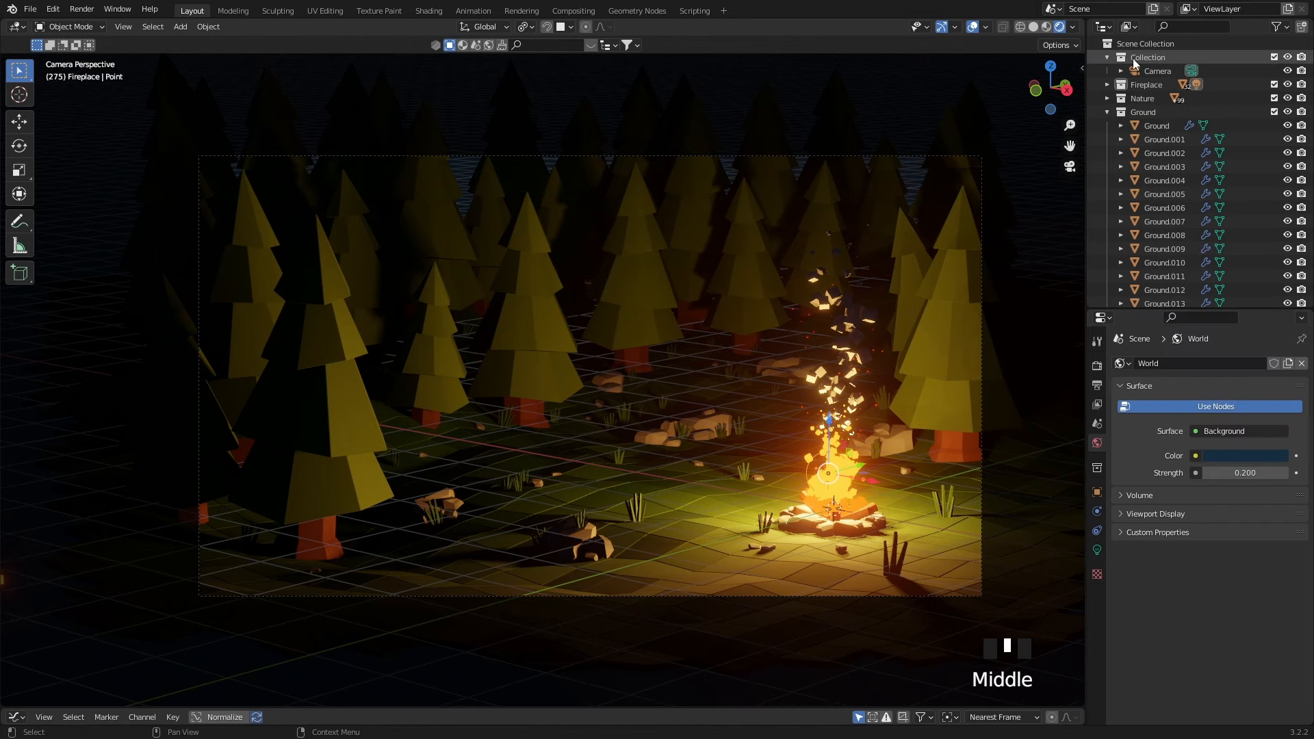
pyautogui.click(1126, 61)
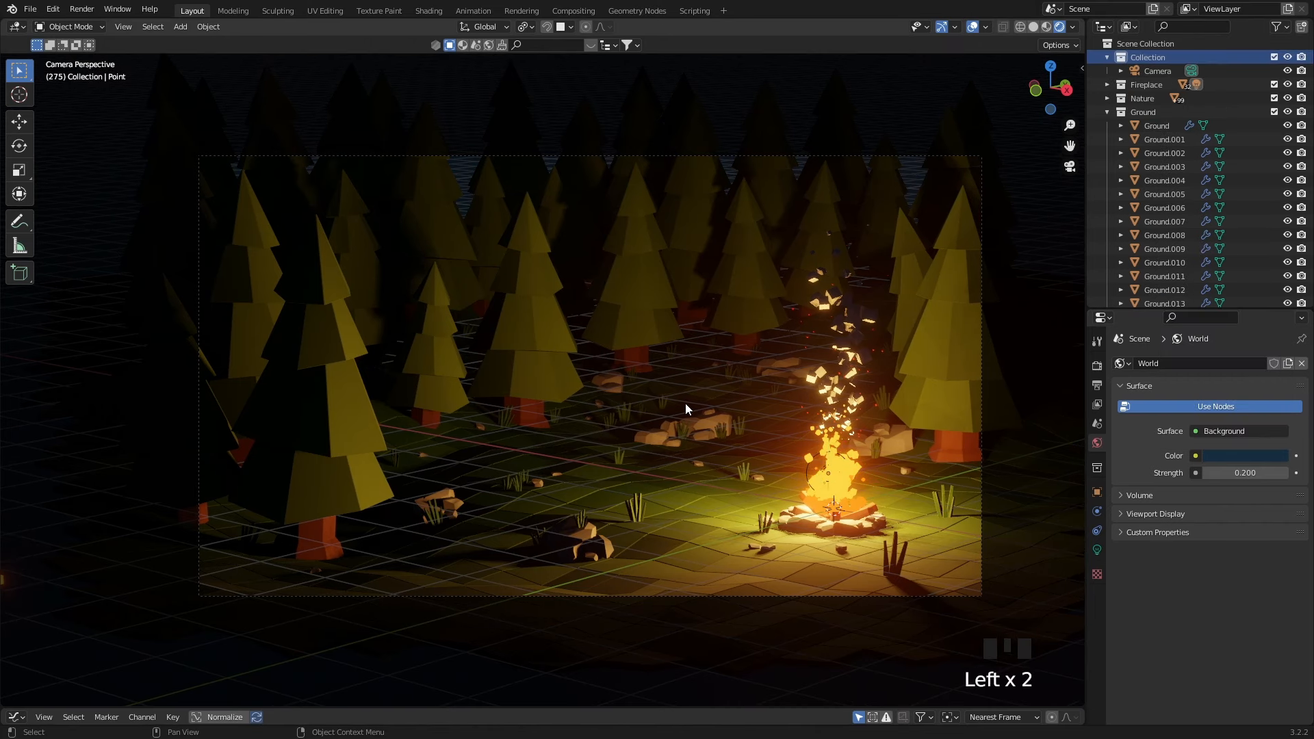
pyautogui.keyDown('shift'); pyautogui.moveTo(684, 405); pyautogui.dragTo(688, 409, button='middle'); pyautogui.keyUp('shift')
pyautogui.hotkey('shift', 'a')
pyautogui.moveTo(687, 408)
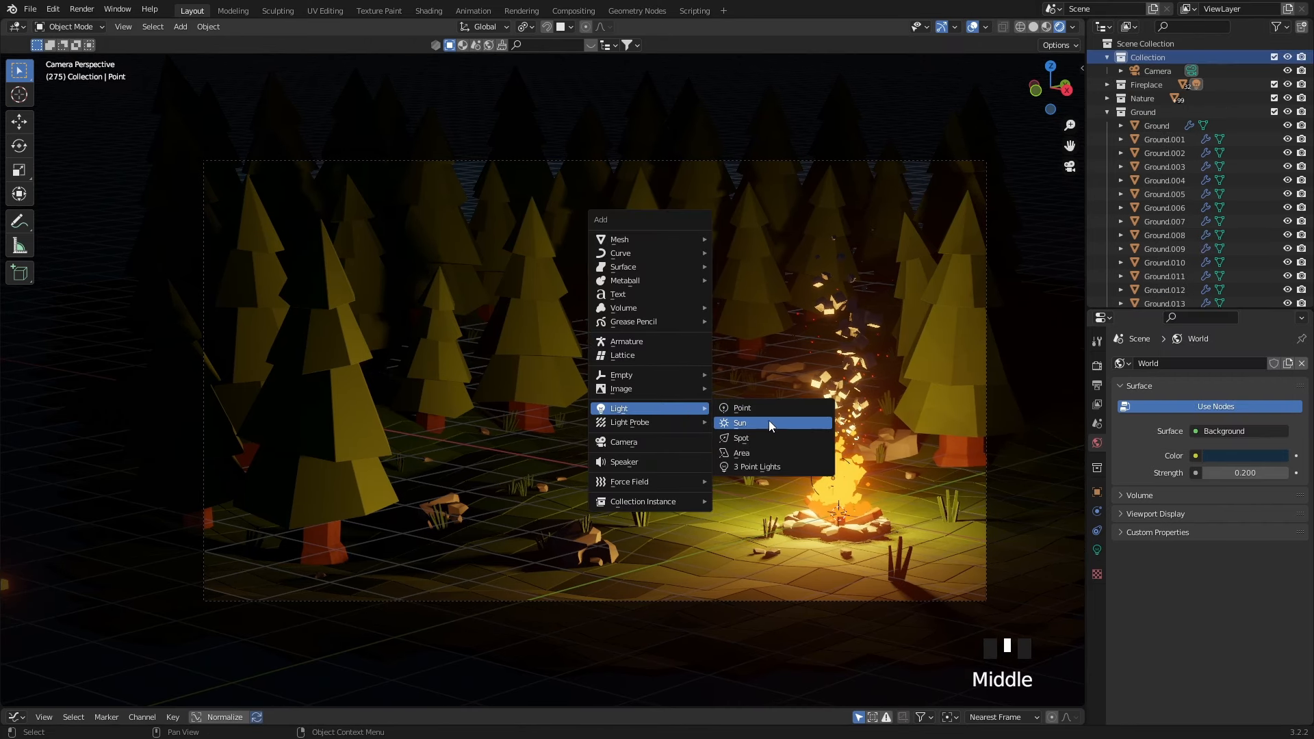
pyautogui.click(769, 421)
pyautogui.moveTo(845, 466); pyautogui.dragTo(840, 336)
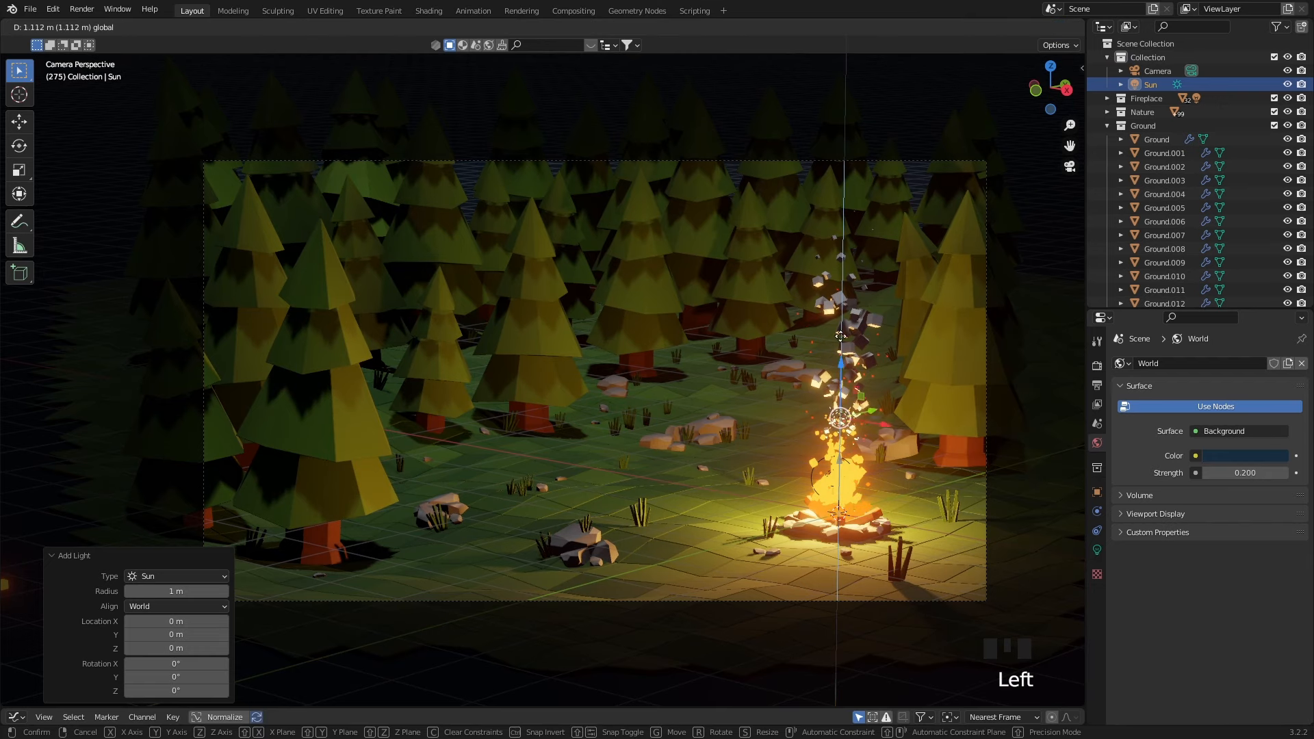
pyautogui.moveTo(859, 177); pyautogui.dragTo(859, 169)
# - Rotate the sun about 53° in the camera view and about 38° around the global Z axis
pyautogui.press('r')
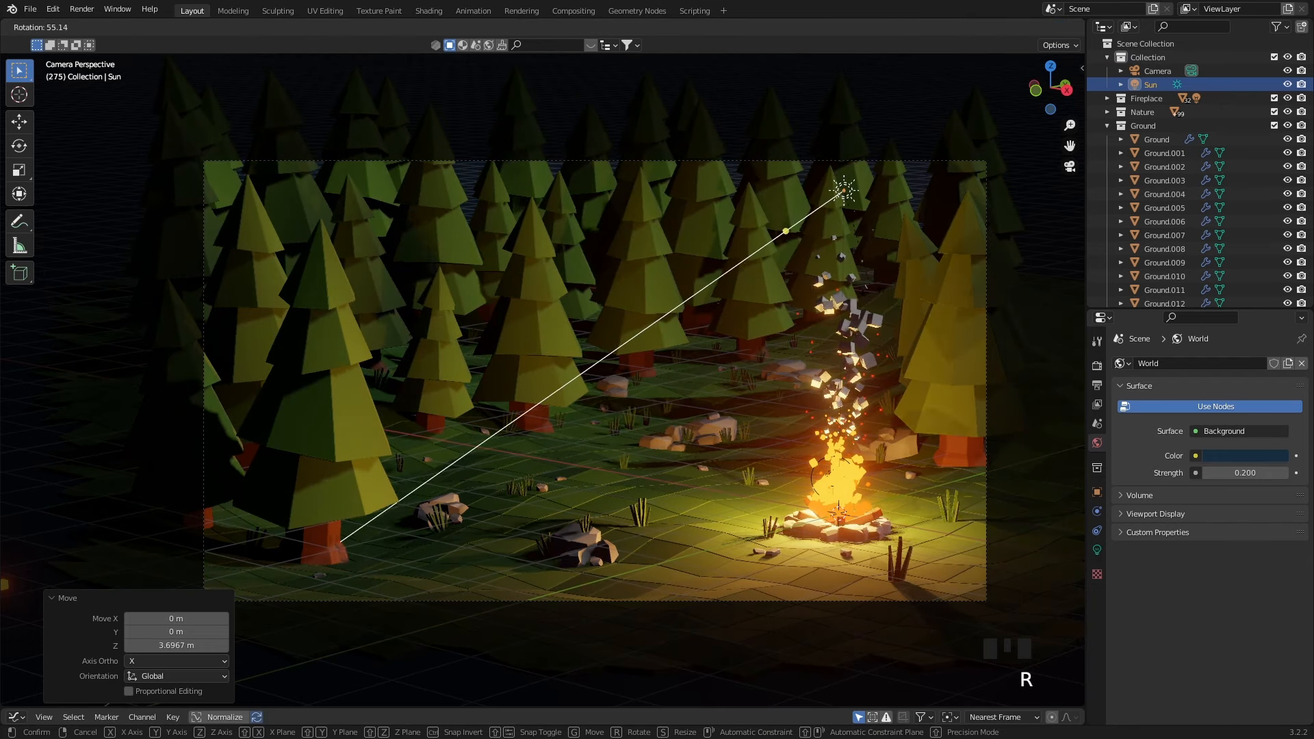
pyautogui.click(950, 307)
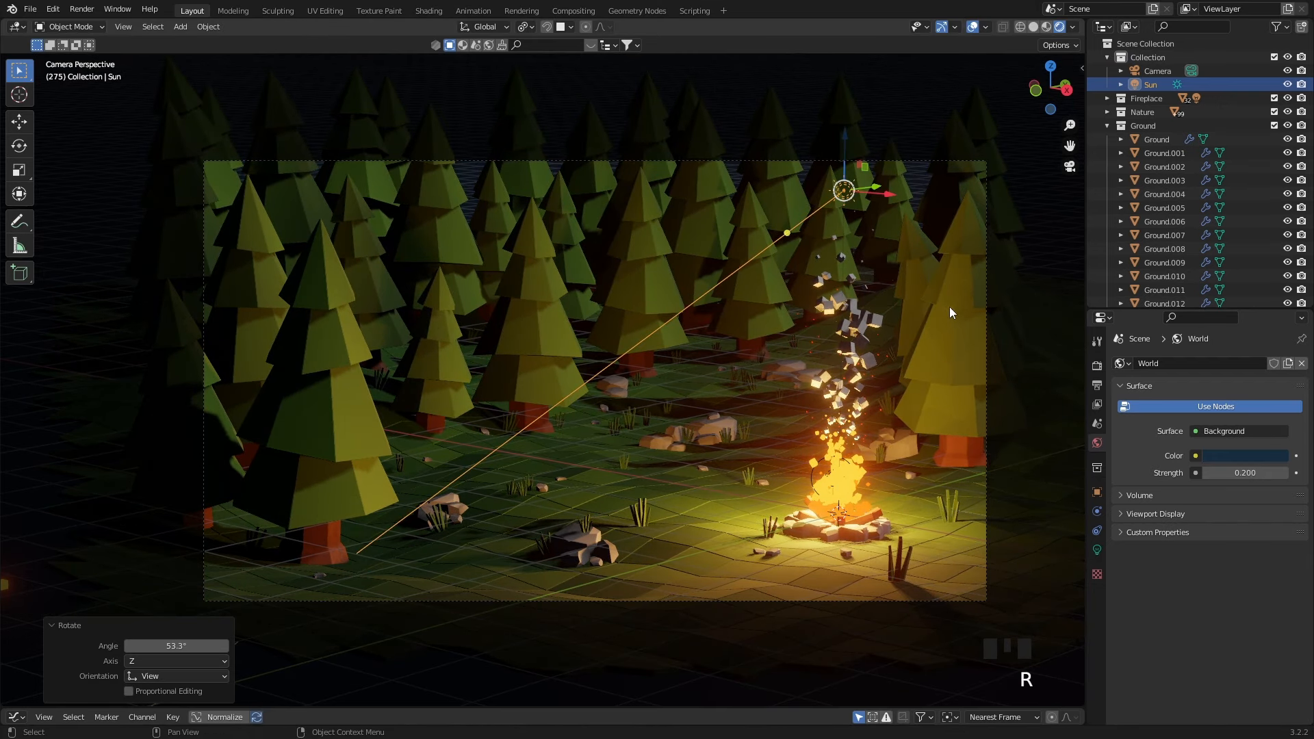
pyautogui.press('r')
pyautogui.press('z')
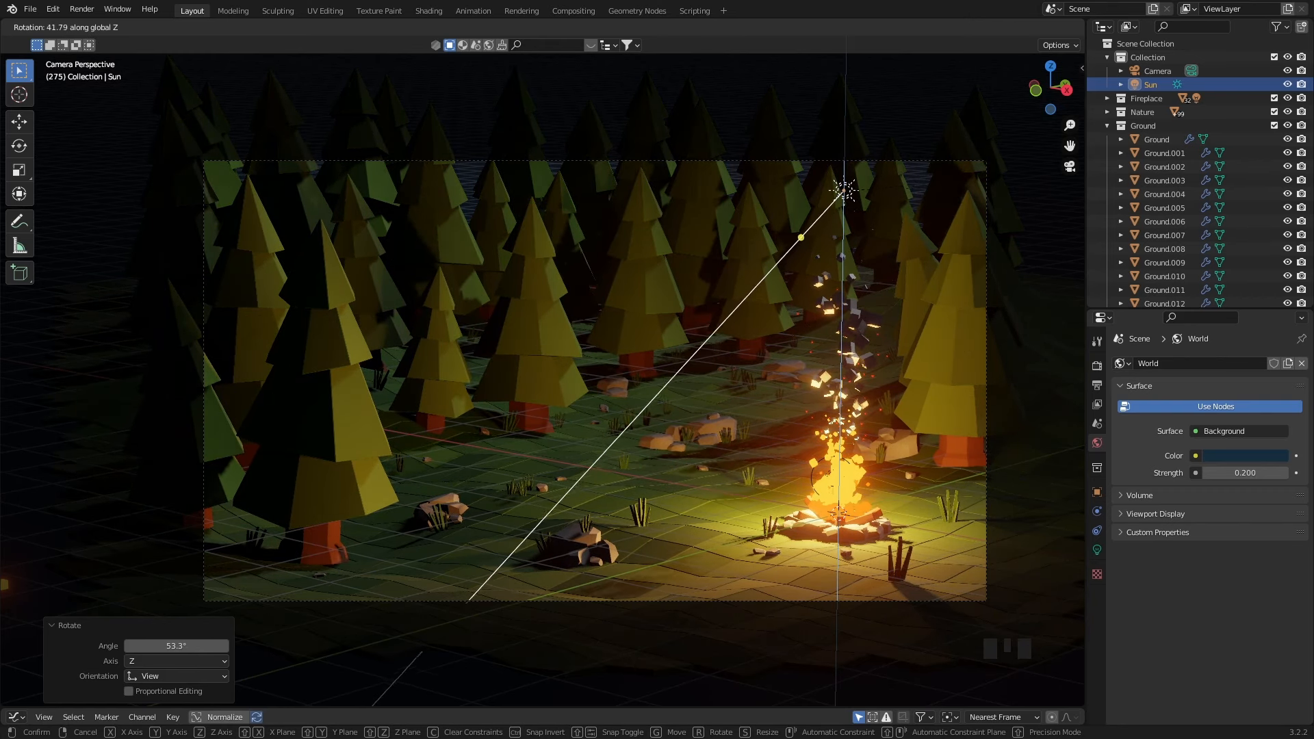
pyautogui.click(1048, 504)
# - Change the sun light's color to a saturated blue and set its strength to 0.5
pyautogui.click(1099, 551)
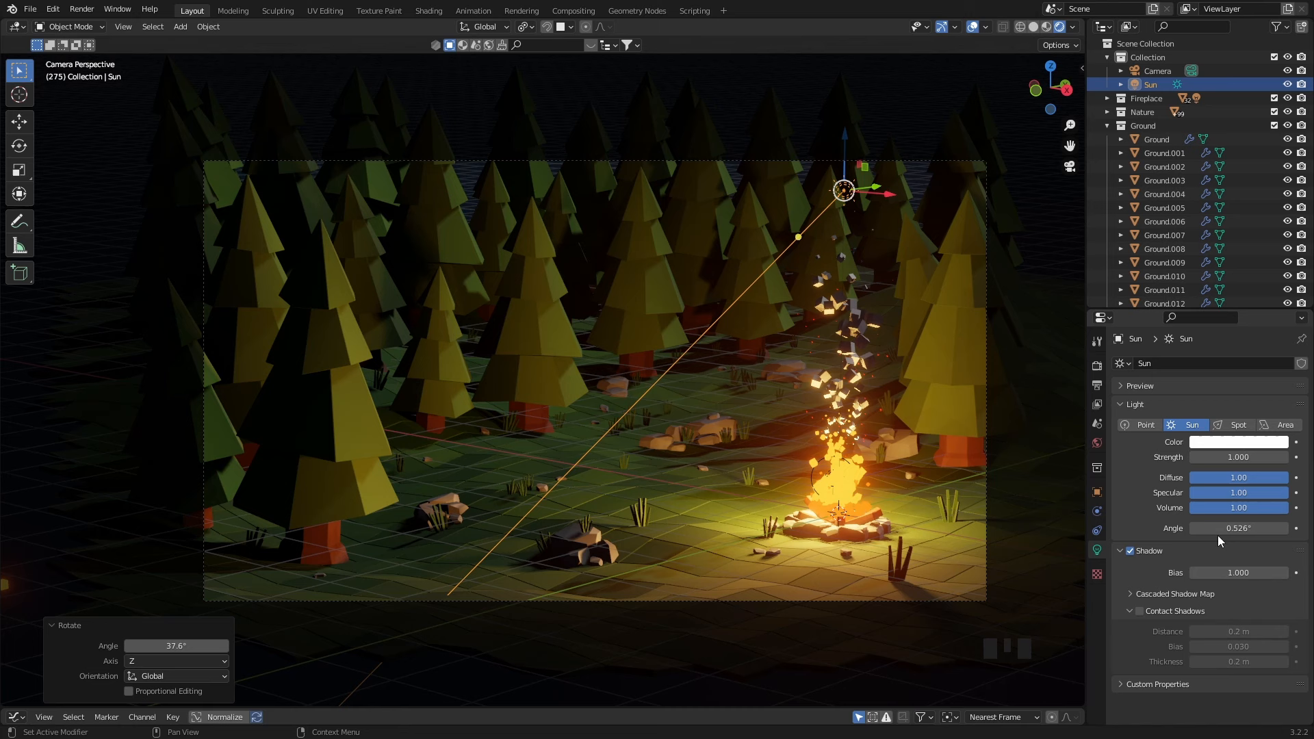
pyautogui.click(1239, 443)
pyautogui.click(1239, 269)
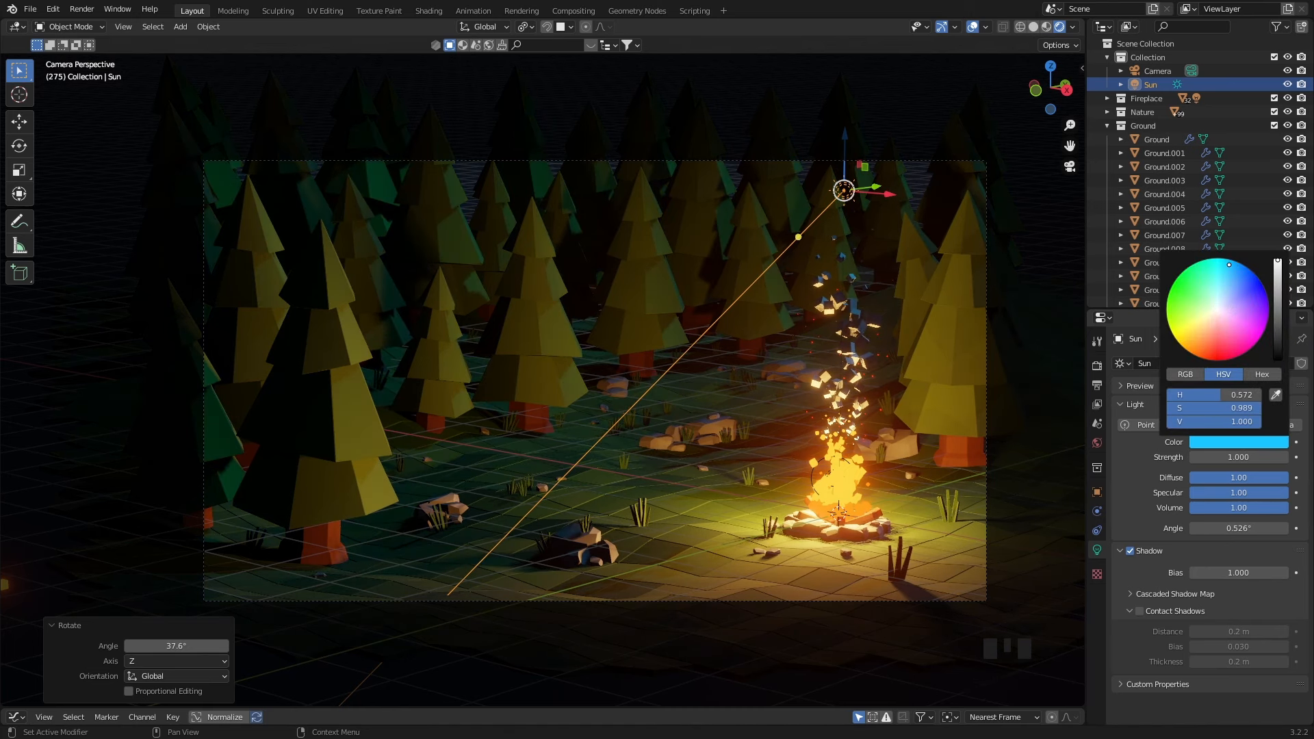
pyautogui.click(1241, 457)
pyautogui.press('BackSpace')
pyautogui.write('.5')
pyautogui.press('Return')
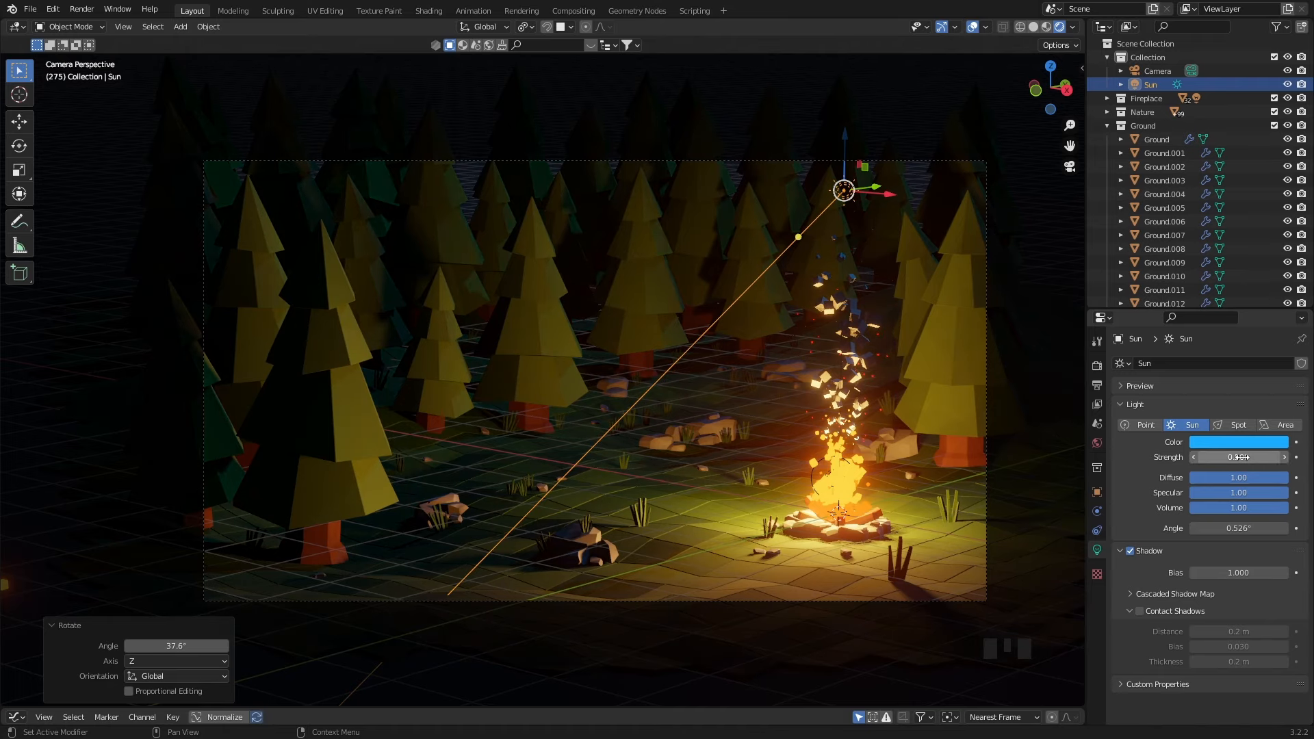
# - Play back the animation with the viewport overlays hidden to check the campfire and moonlight lighting
pyautogui.press('space')
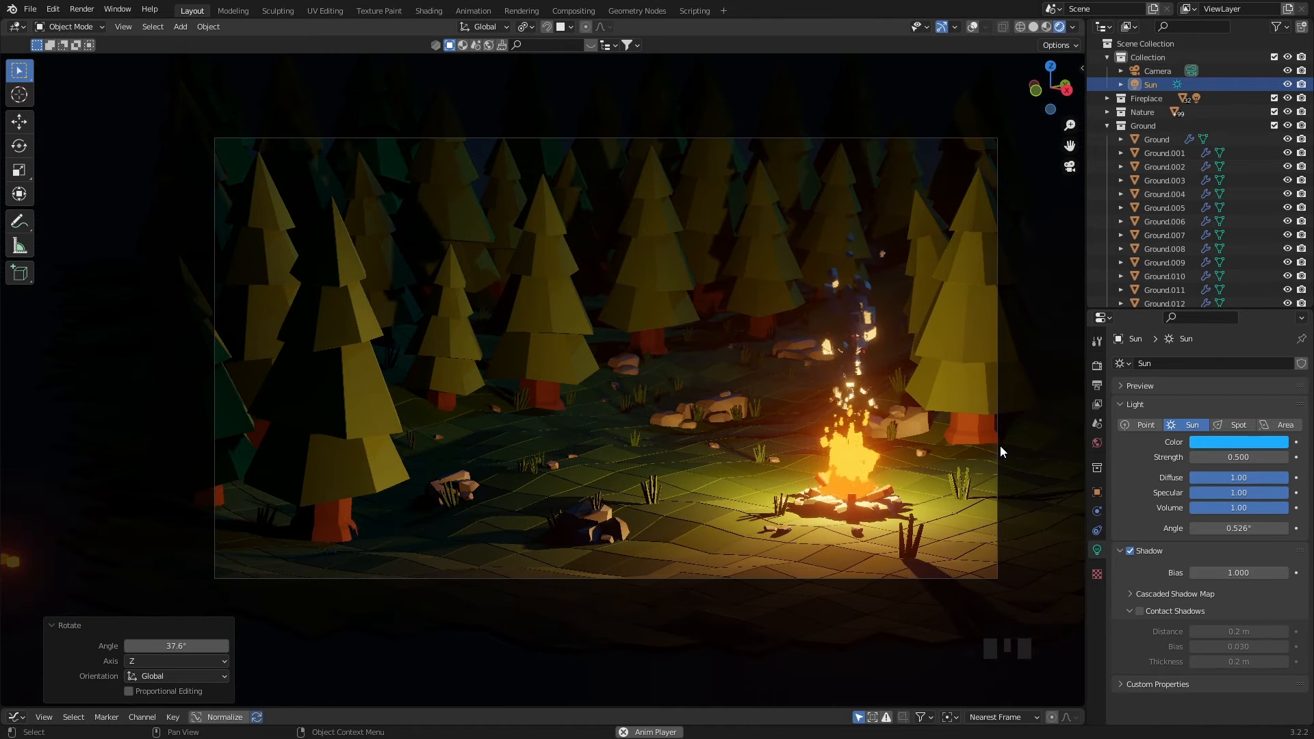
pyautogui.moveTo(1000, 446); pyautogui.dragTo(1000, 454, button='middle')
pyautogui.press('space')
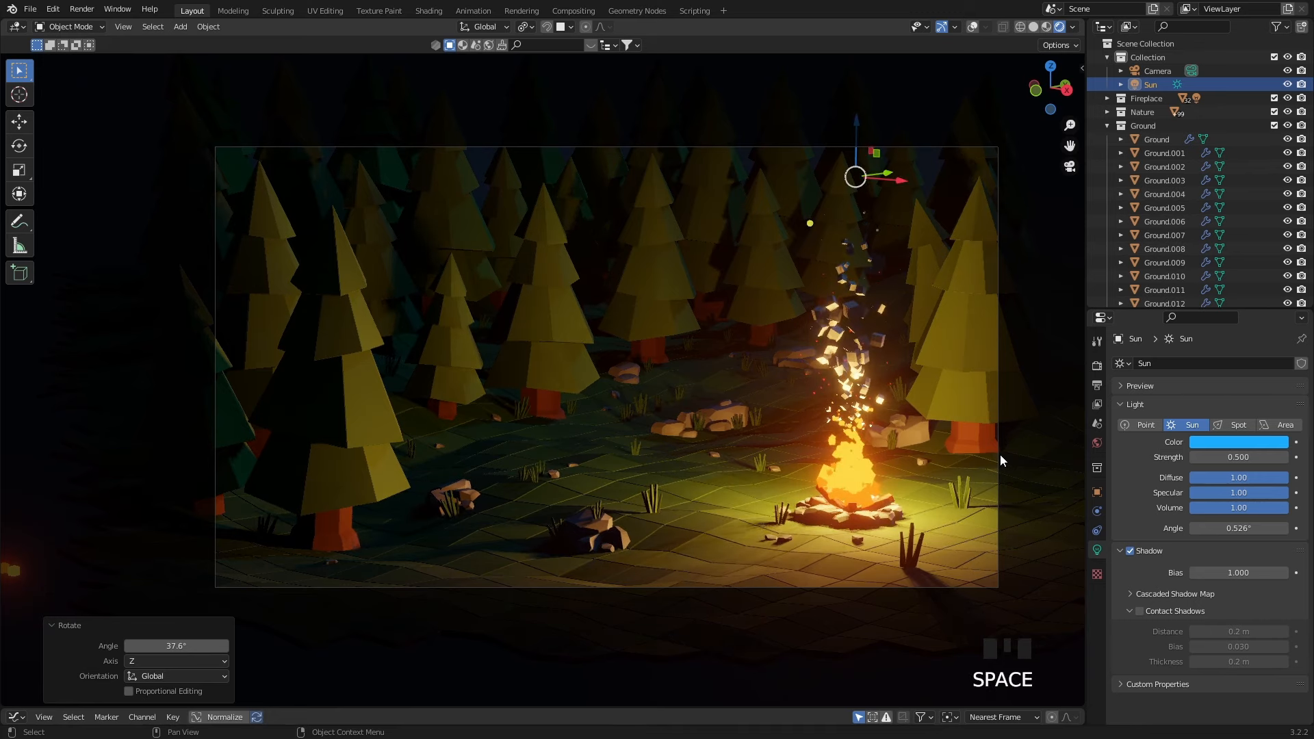
# - Select the Smoke-material object and give its Fire-smoke material a white base color, roughness 1 and specular 0
pyautogui.scroll(-2, 370, 482)
pyautogui.scroll(6, 385, 494)
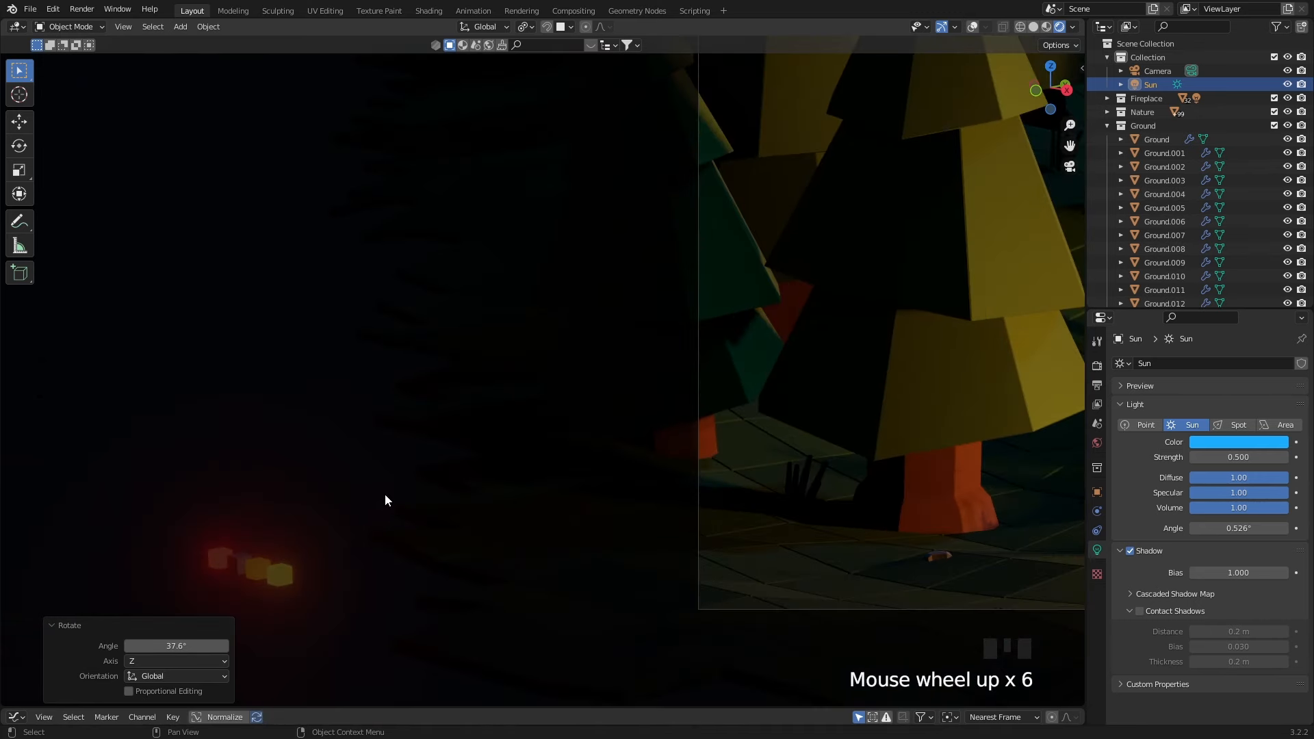
pyautogui.moveTo(385, 495); pyautogui.dragTo(519, 385, button='middle')
pyautogui.click(468, 452)
pyautogui.scroll(5, 598, 431)
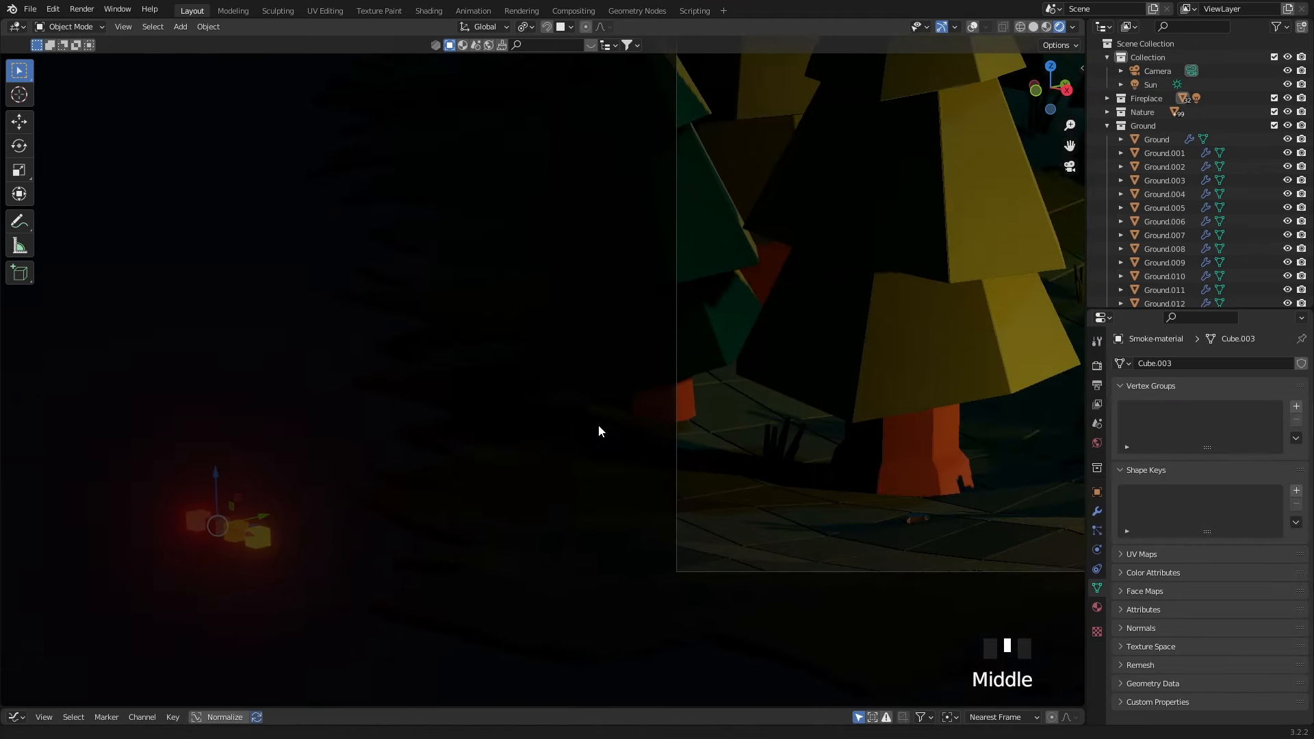
pyautogui.click(1097, 607)
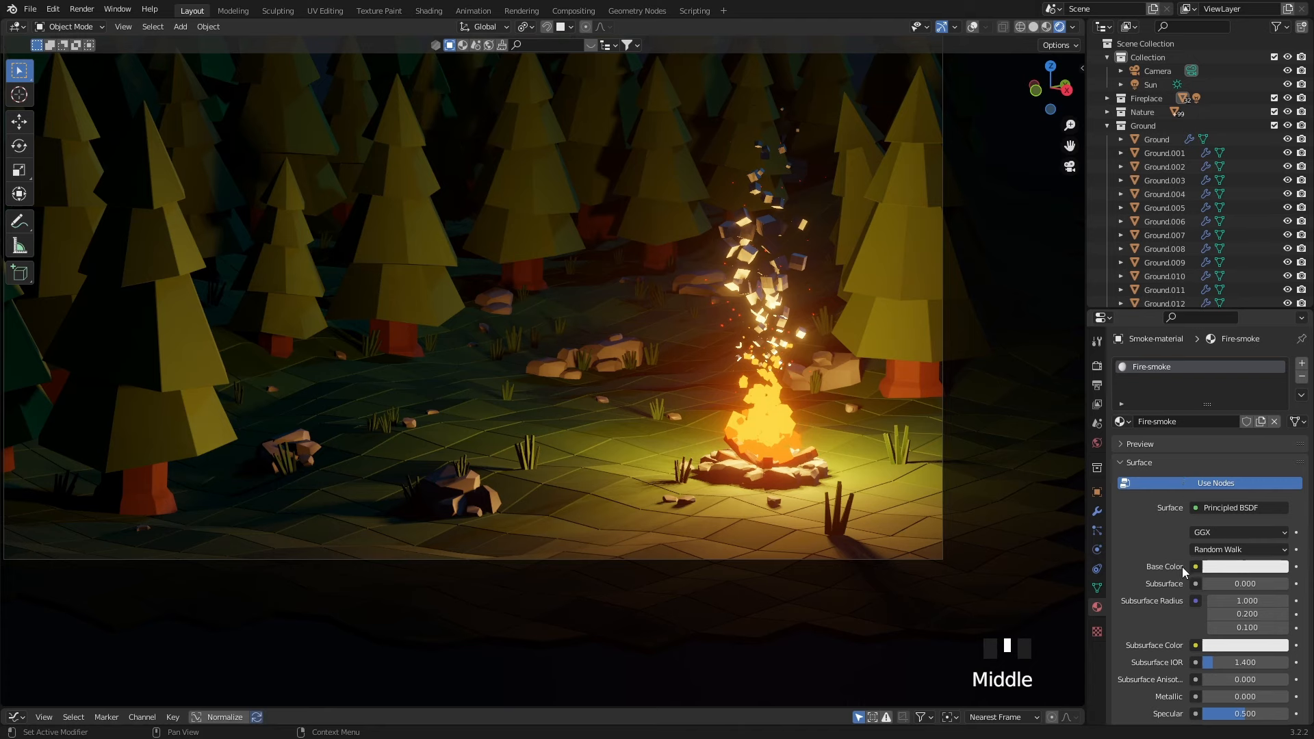
pyautogui.scroll(-3, 1183, 571)
pyautogui.click(1241, 487)
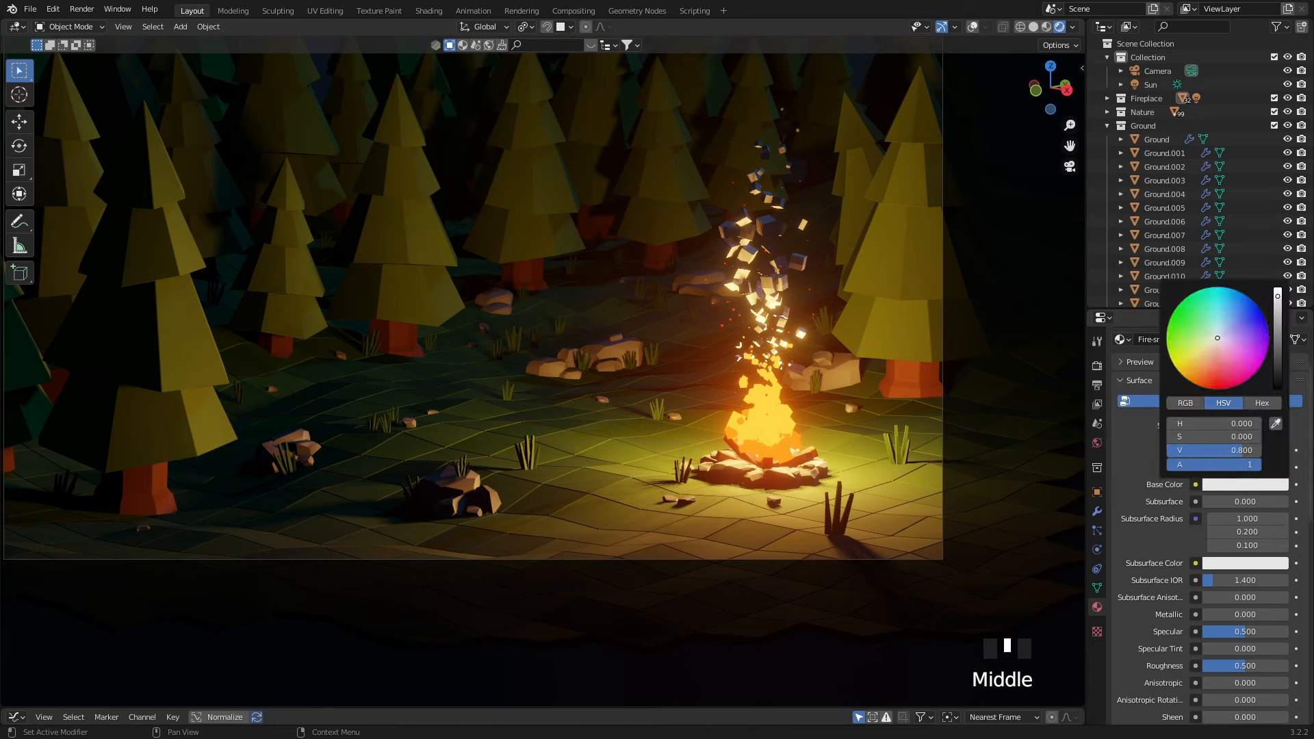
pyautogui.moveTo(1277, 296); pyautogui.dragTo(1277, 287)
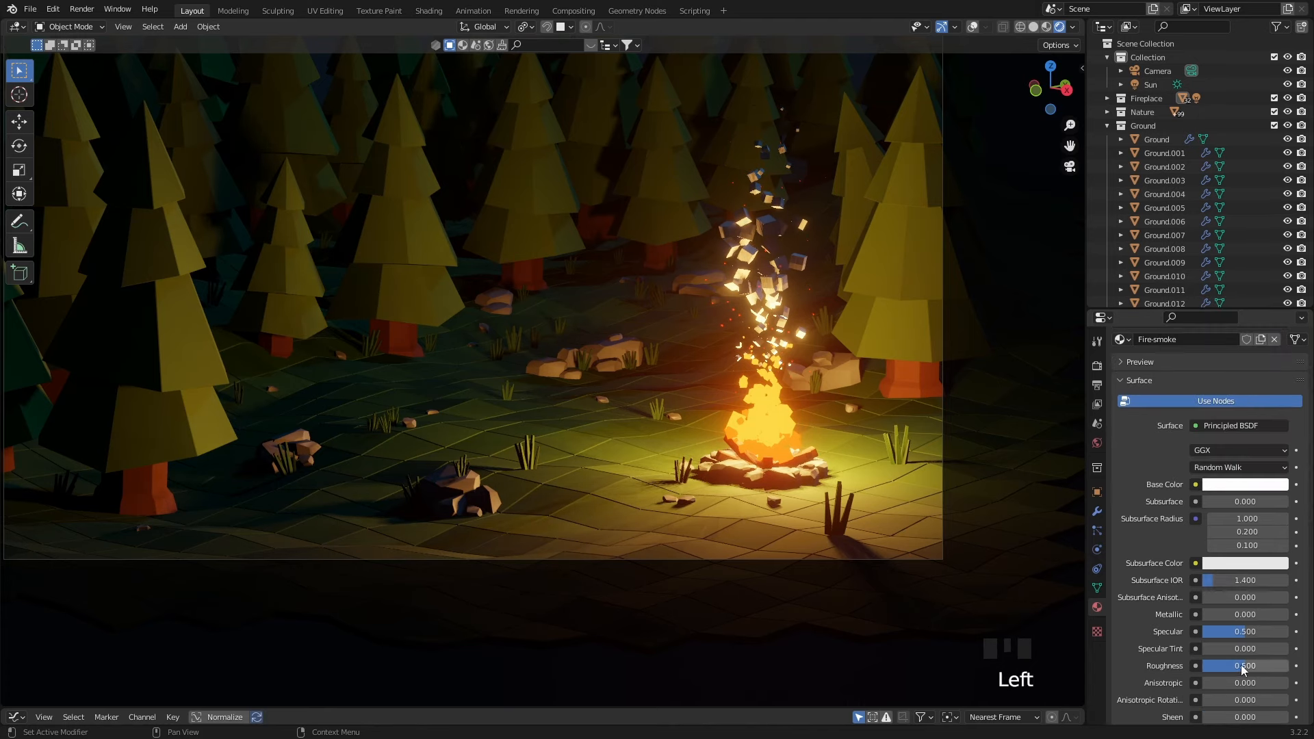
pyautogui.moveTo(1243, 669); pyautogui.dragTo(1286, 670)
pyautogui.moveTo(1240, 631); pyautogui.dragTo(1203, 631)
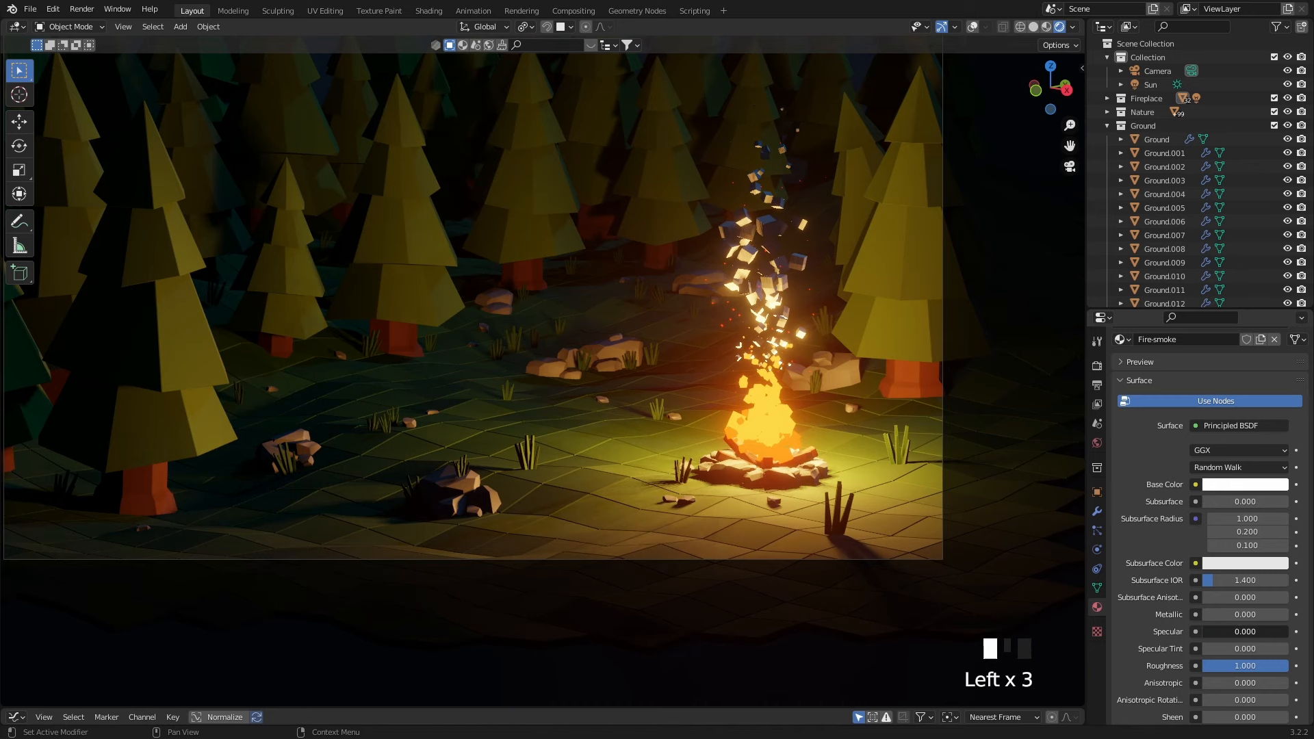
# - Set the Fire-smoke material's transmission to 0.8
pyautogui.scroll(-8, 1267, 644)
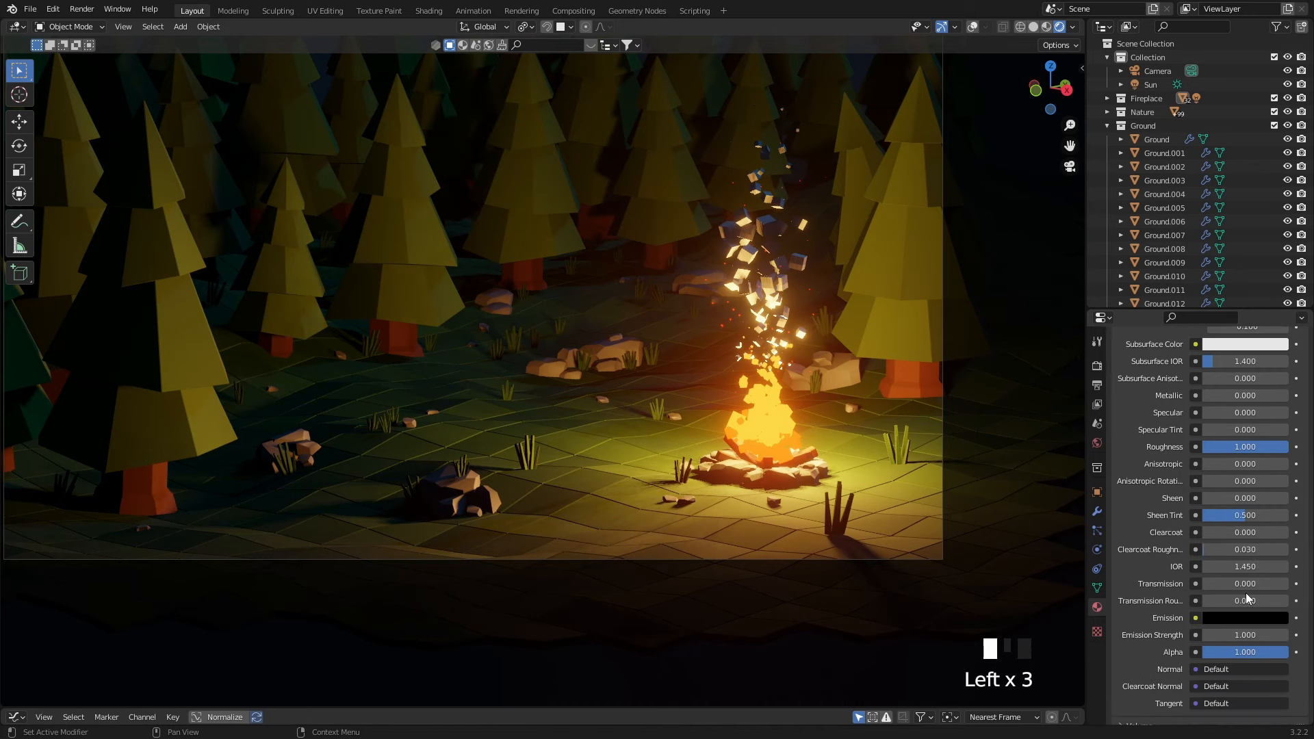
pyautogui.moveTo(1212, 587); pyautogui.dragTo(1264, 588)
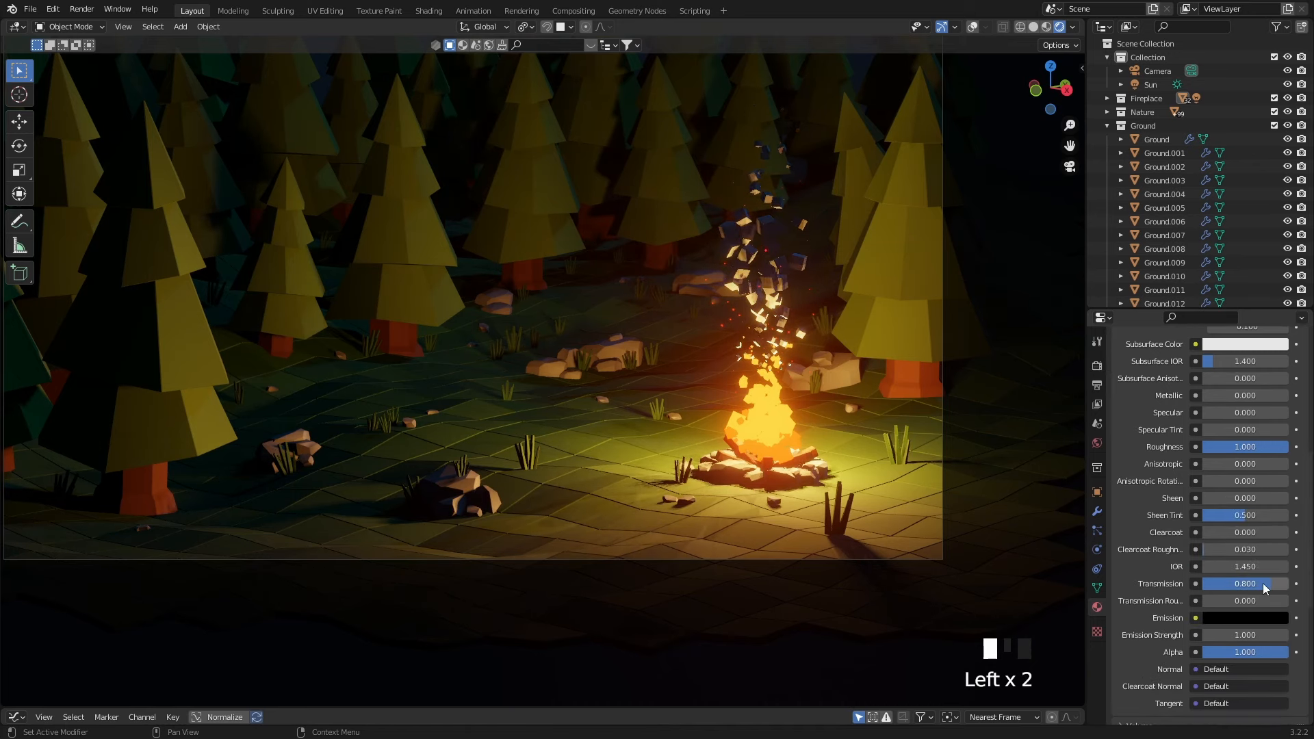
pyautogui.press('space')
# - Add a cube mesh at the campfire, raise it above the ground and shift it away from the fire
pyautogui.moveTo(550, 339); pyautogui.dragTo(634, 438, button='middle')
pyautogui.scroll(2, 604, 462)
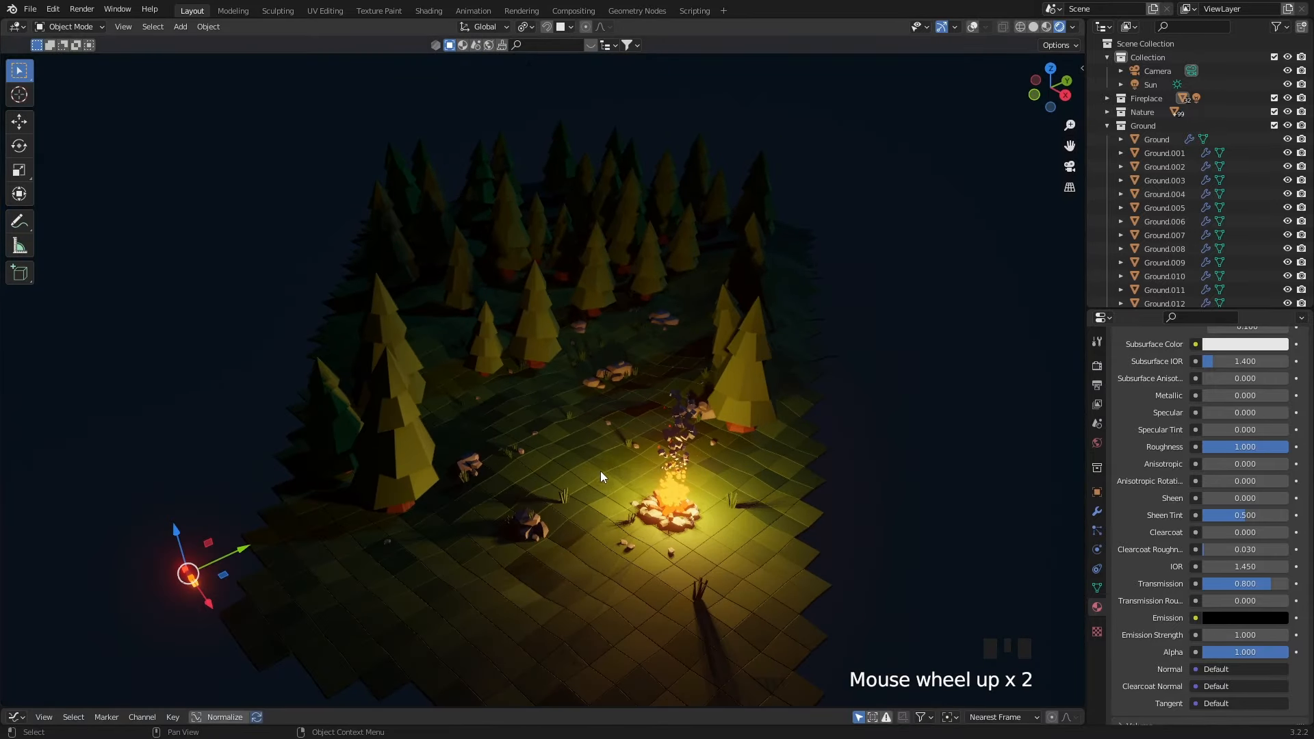
pyautogui.hotkey('shift', 'a')
pyautogui.moveTo(584, 305)
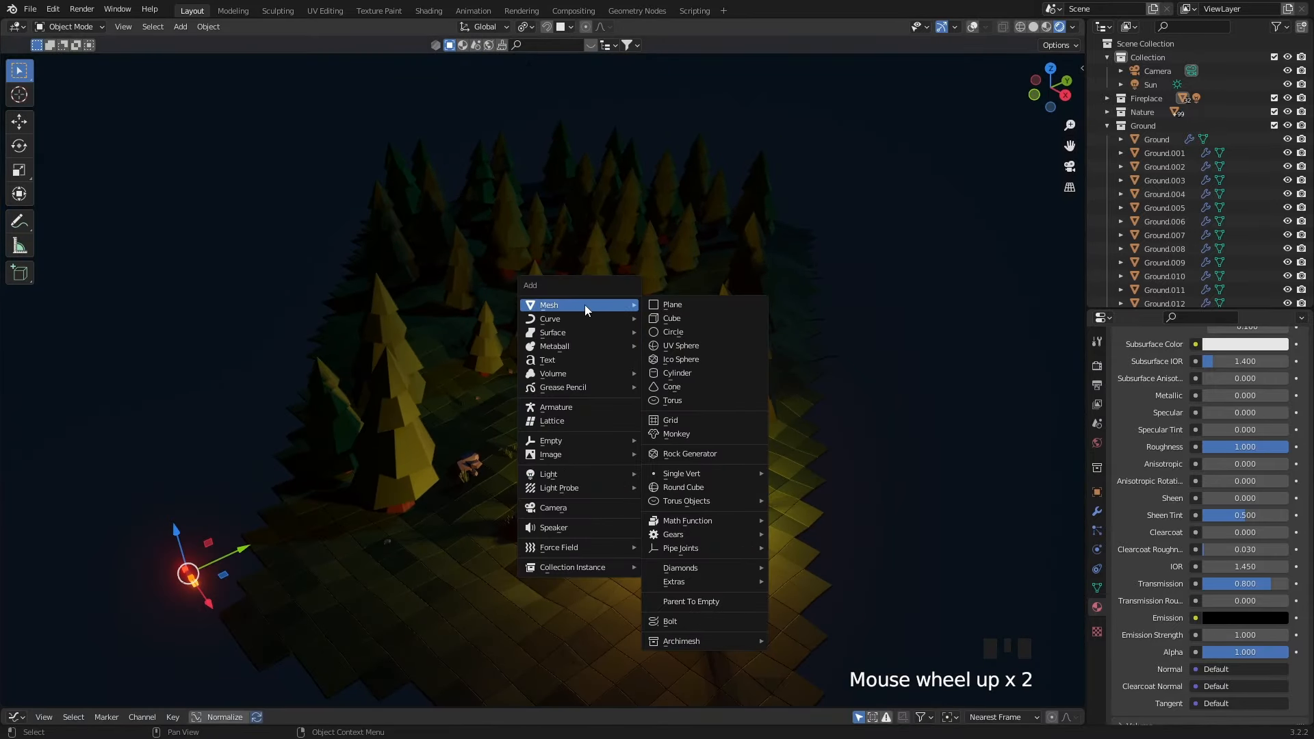
pyautogui.click(692, 318)
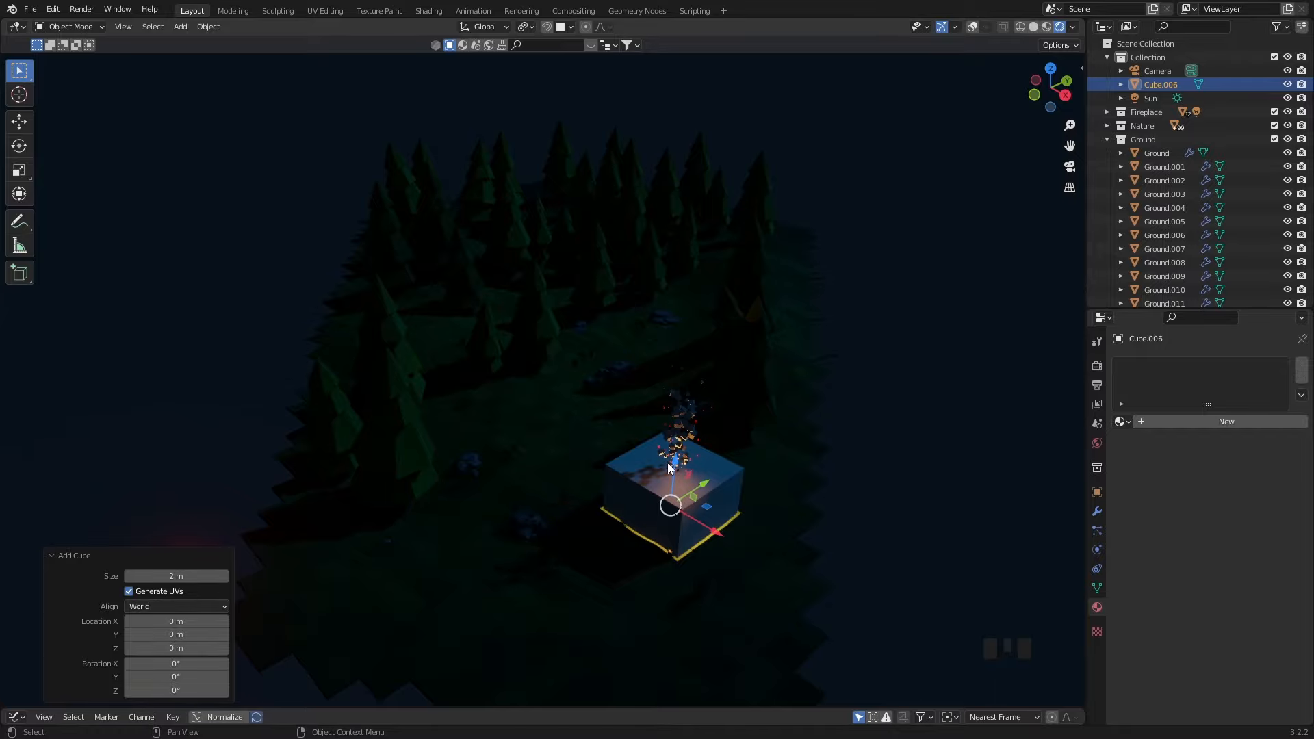
pyautogui.moveTo(674, 464); pyautogui.dragTo(680, 387)
pyautogui.moveTo(716, 429); pyautogui.dragTo(643, 397)
pyautogui.keyDown('shift'); pyautogui.moveTo(643, 396); pyautogui.dragTo(602, 438, button='middle'); pyautogui.keyUp('shift')
pyautogui.moveTo(602, 437); pyautogui.dragTo(751, 501, button='middle')
pyautogui.keyDown('shift'); pyautogui.moveTo(712, 402); pyautogui.dragTo(678, 421, button='middle'); pyautogui.keyUp('shift')
# - Rotate the cube to face the camera, position it behind the campfire and stretch it along its local X axis
pyautogui.press('r')
pyautogui.click(667, 342)
pyautogui.moveTo(664, 369); pyautogui.dragTo(541, 294, button='middle')
pyautogui.moveTo(535, 329); pyautogui.dragTo(535, 366)
pyautogui.moveTo(565, 396); pyautogui.dragTo(511, 361)
pyautogui.press('s')
pyautogui.press('x')
pyautogui.press('x')
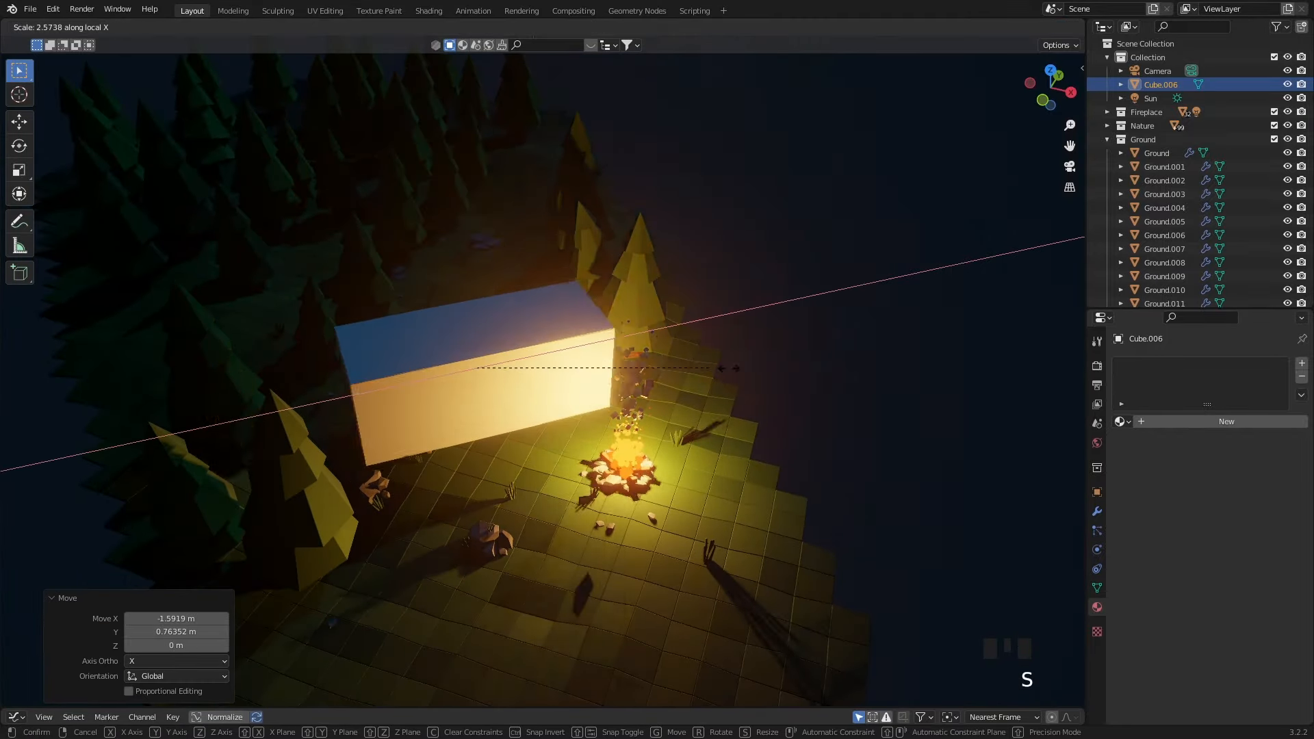
pyautogui.click(606, 410)
# - Turn on the viewport overlays and pull the cube's back face backward across the forest in edit mode
pyautogui.moveTo(605, 411); pyautogui.dragTo(774, 390, button='middle')
pyautogui.keyDown('shift'); pyautogui.moveTo(759, 384); pyautogui.dragTo(563, 407, button='middle'); pyautogui.keyUp('shift')
pyautogui.press('Tab')
pyautogui.click(563, 407)
pyautogui.click(972, 27)
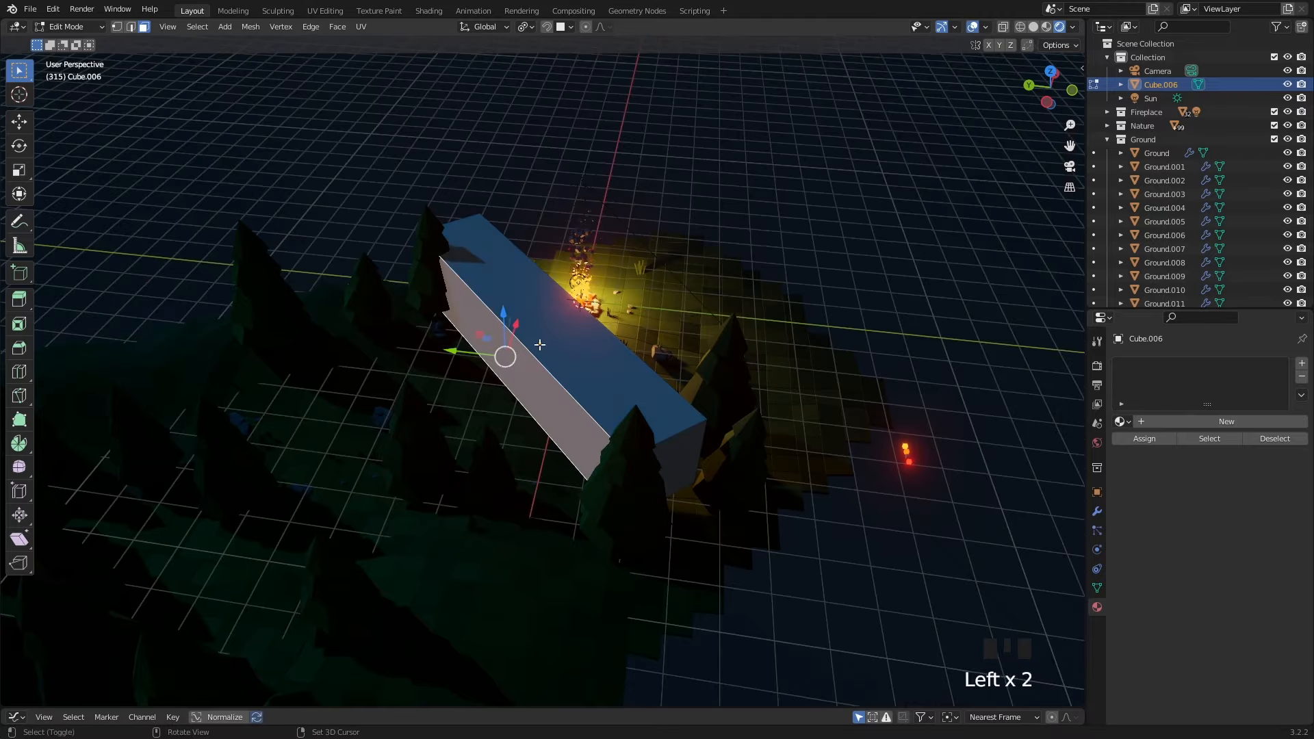
pyautogui.moveTo(767, 384); pyautogui.dragTo(588, 404, button='middle')
pyautogui.moveTo(606, 369); pyautogui.dragTo(316, 268)
# - Widen the cube's back face by a factor of 1.516 along its local X axis
pyautogui.moveTo(616, 329); pyautogui.dragTo(554, 431, button='middle')
pyautogui.press('s')
pyautogui.press('x')
pyautogui.press('x')
pyautogui.click(758, 388)
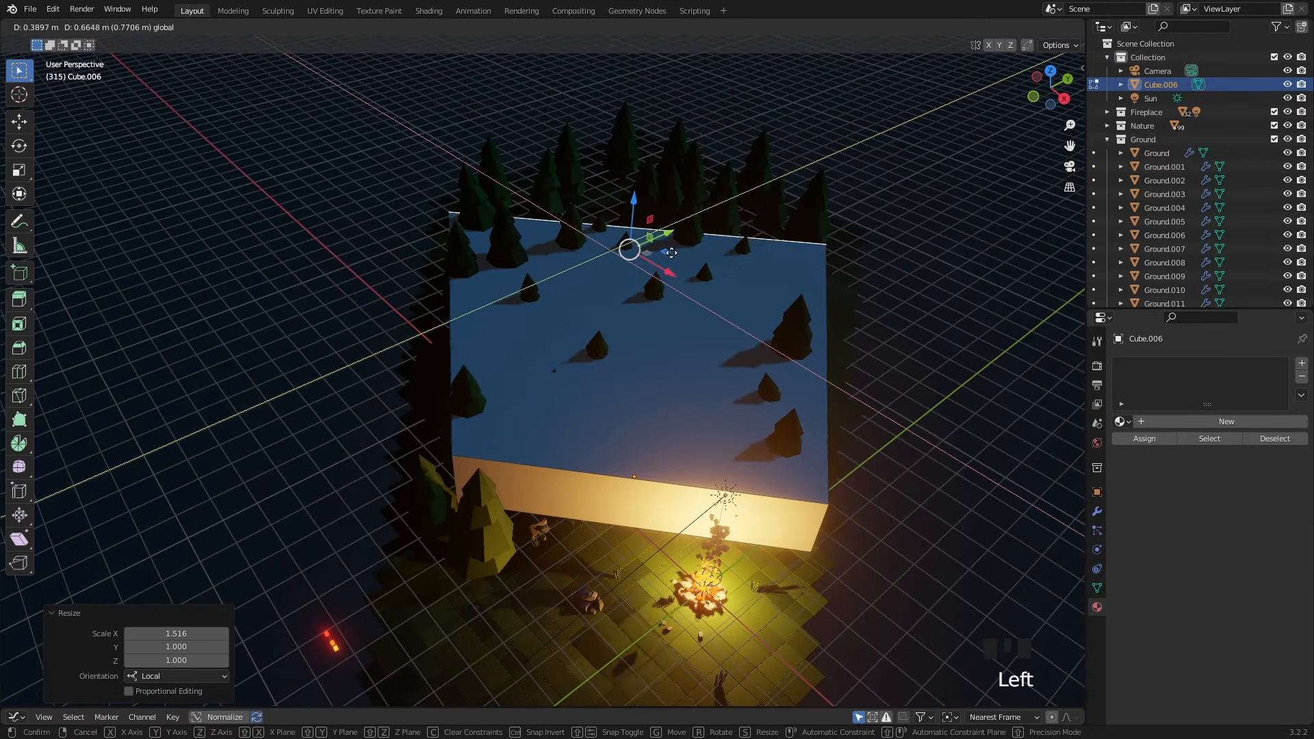
# - Raise the cube's top face about 2.07 m and move the side face beside the tree about -1.1 m along Y, using the camera view
pyautogui.press('KP_0')
pyautogui.moveTo(524, 217); pyautogui.dragTo(558, 57)
pyautogui.keyDown('shift'); pyautogui.moveTo(205, 226); pyautogui.dragTo(258, 223, button='middle'); pyautogui.keyUp('shift')
pyautogui.click(210, 226)
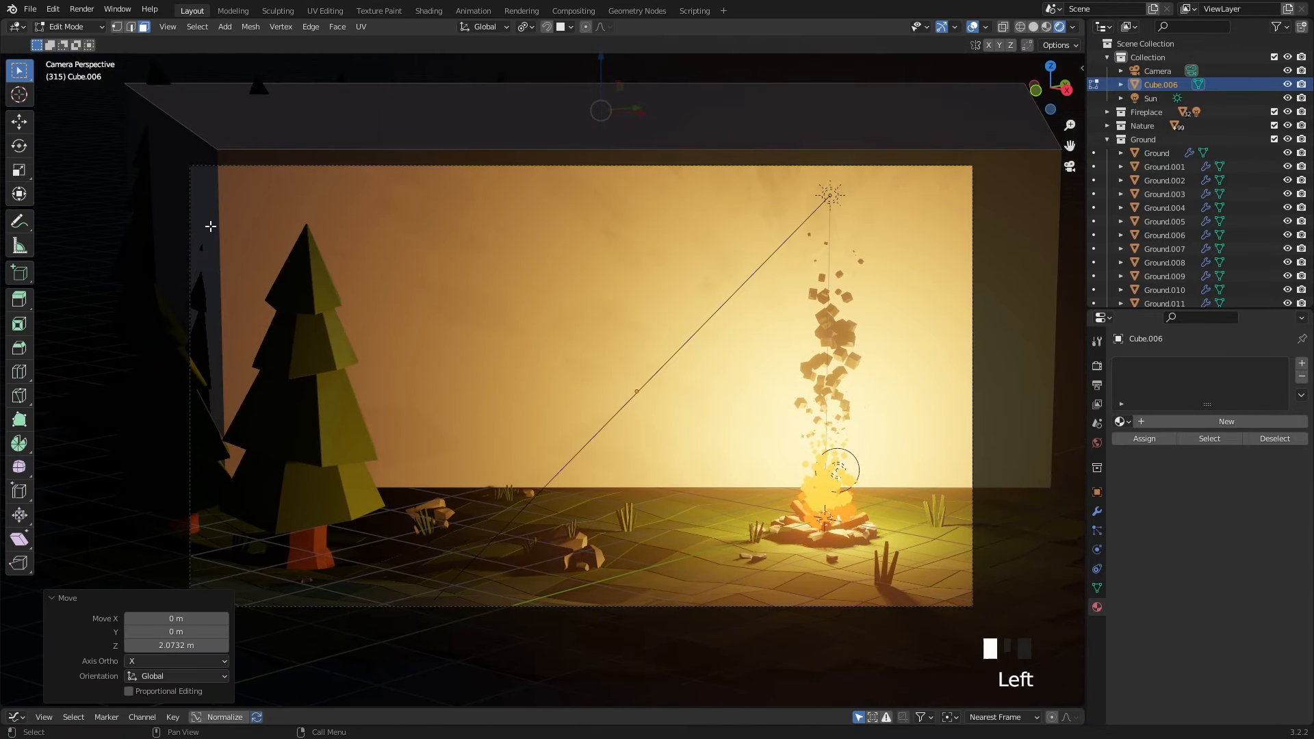
pyautogui.moveTo(211, 240); pyautogui.dragTo(143, 247)
pyautogui.scroll(-1, 612, 306)
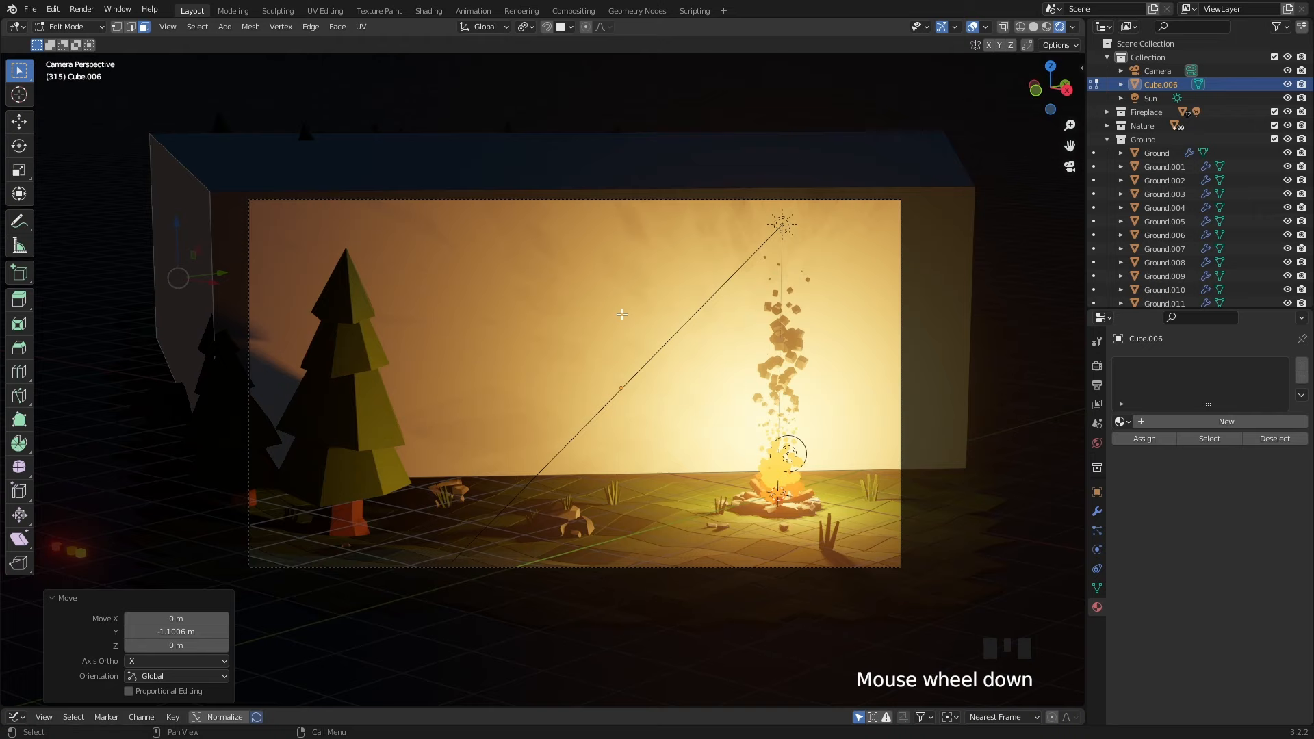
pyautogui.press('Tab')
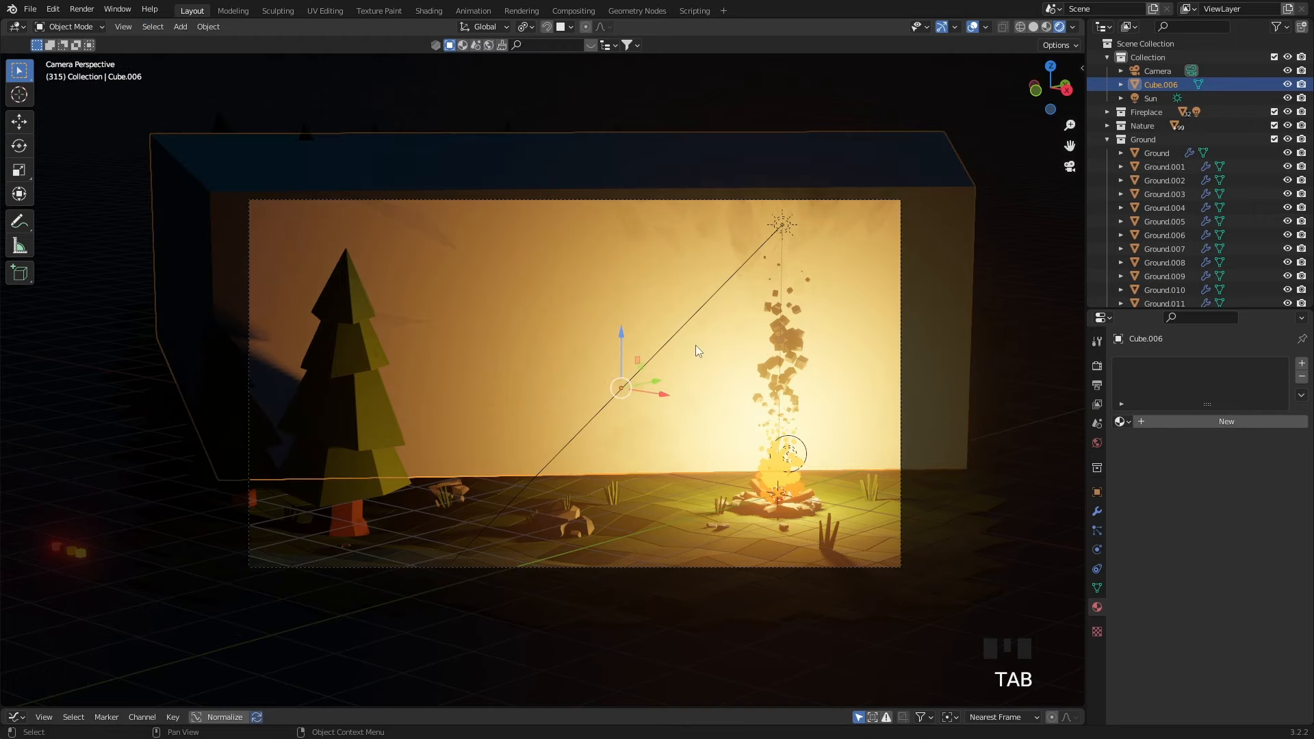
# - Give the cube a new material named Fog, remove its surface shader and use Principled Volume as its volume
pyautogui.click(1188, 424)
pyautogui.click(1218, 507)
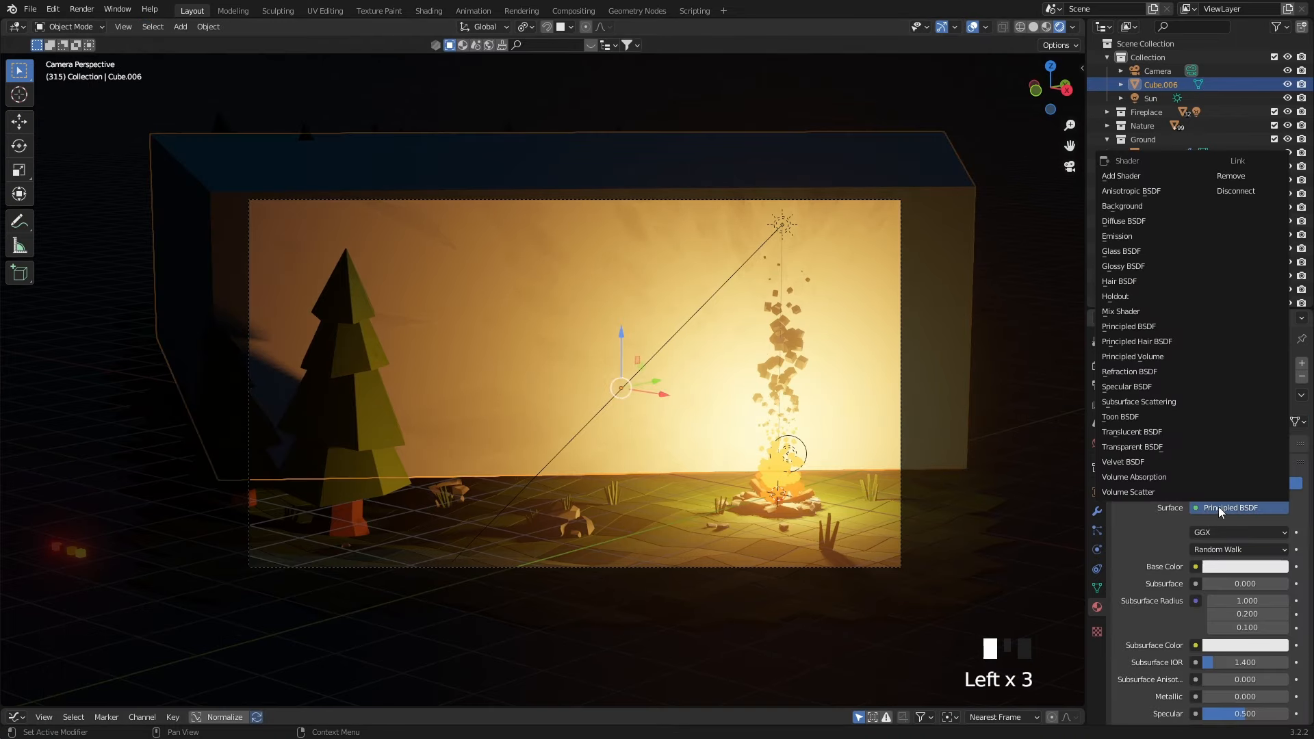
pyautogui.click(1242, 175)
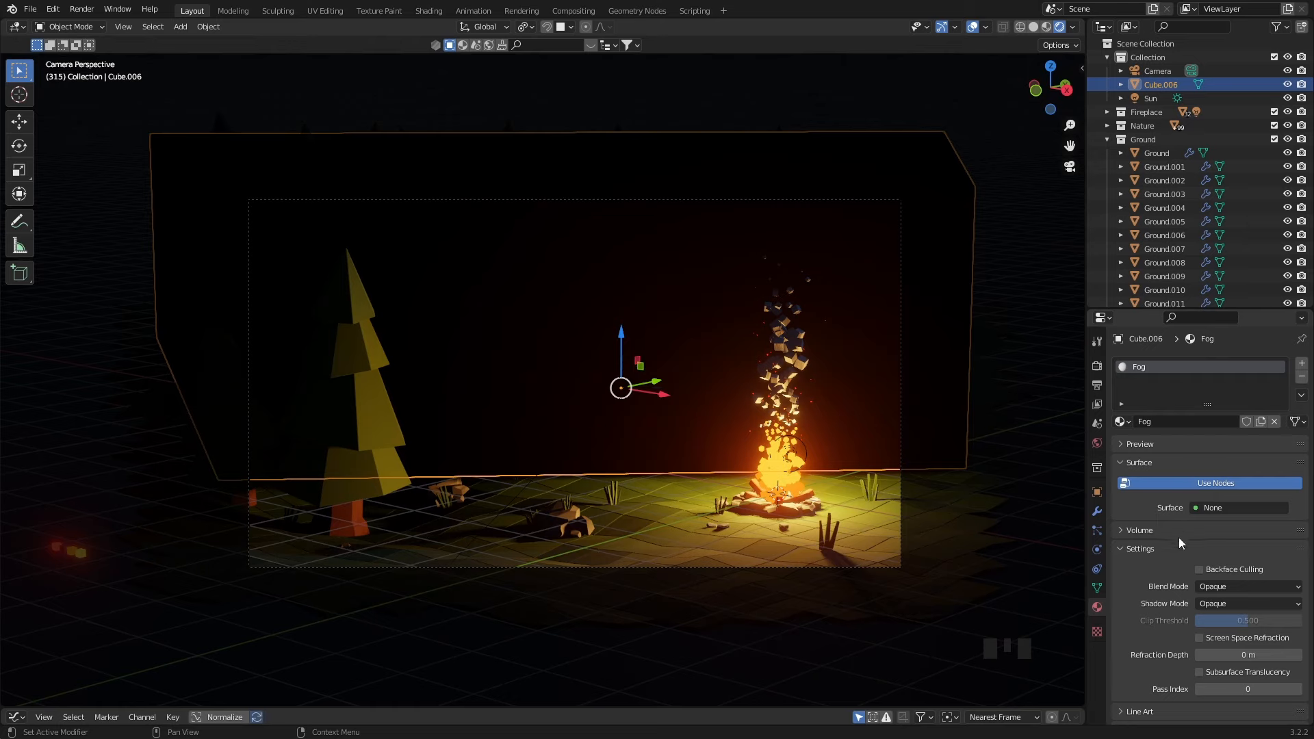
pyautogui.scroll(-3, 1177, 539)
pyautogui.click(1136, 452)
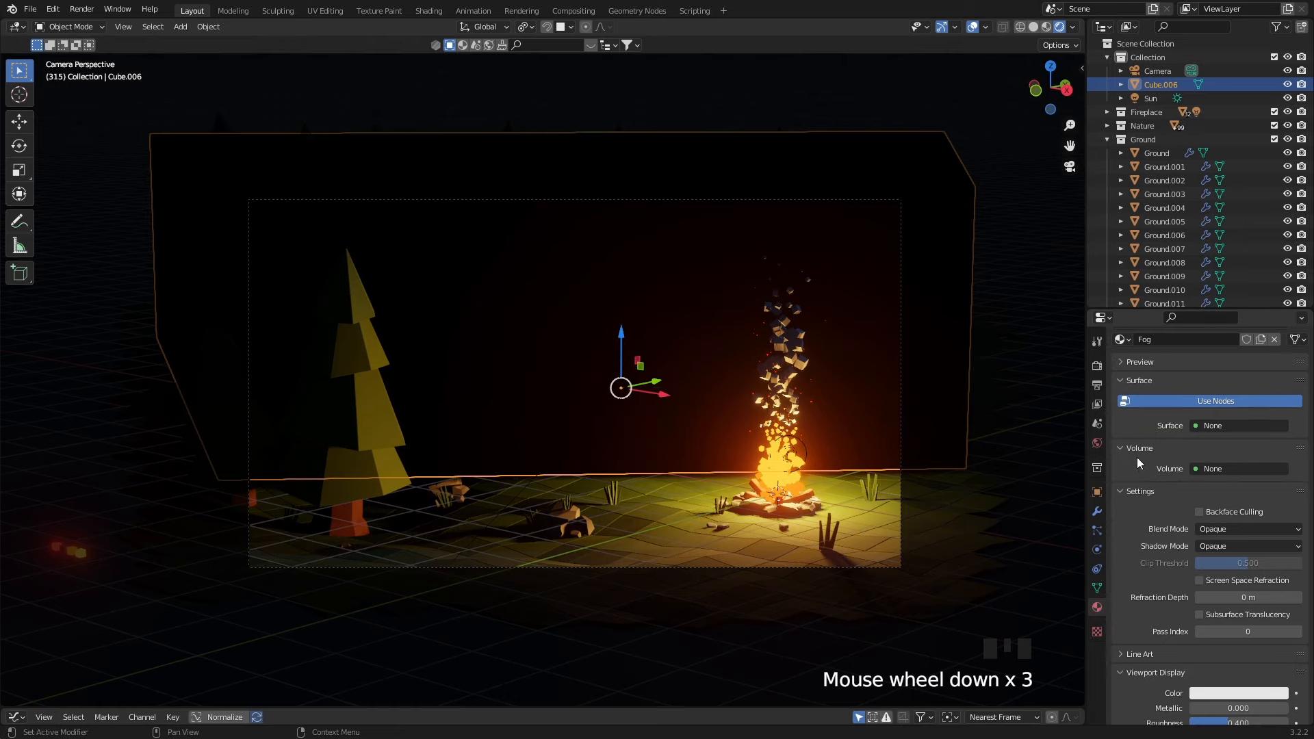
pyautogui.click(1231, 468)
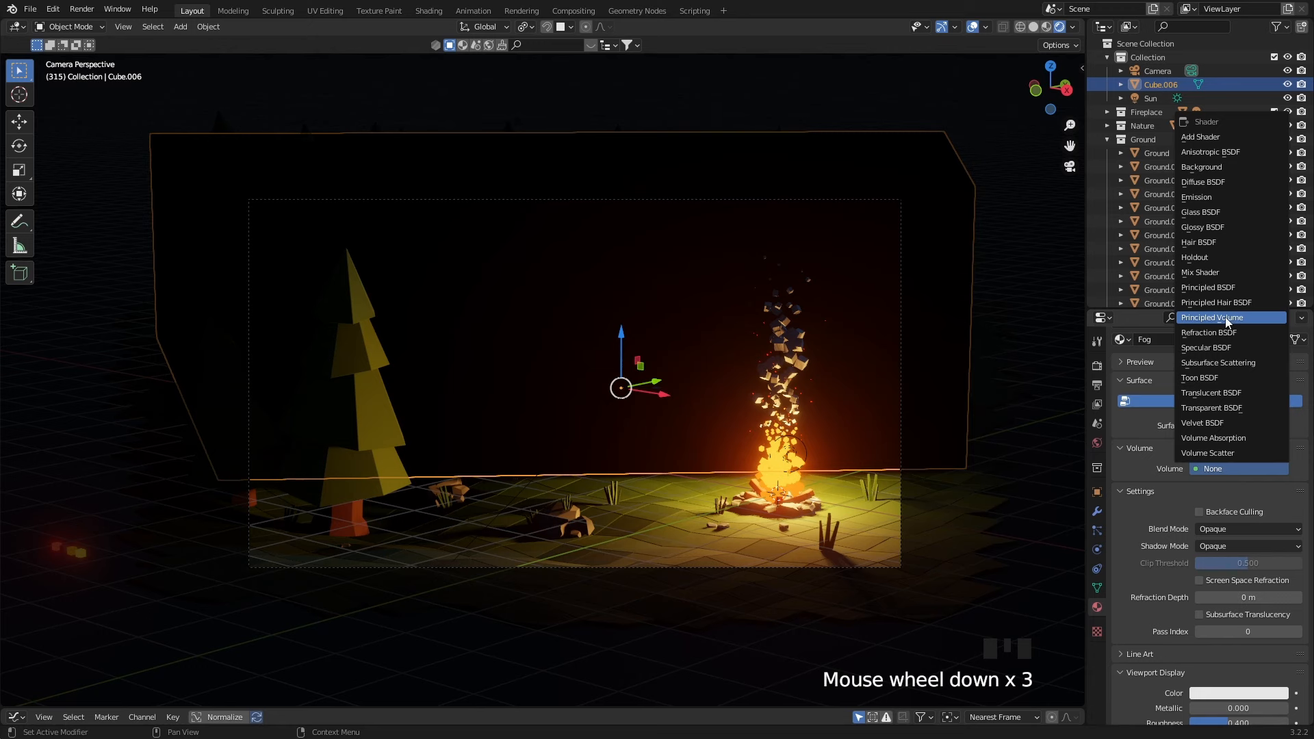
pyautogui.click(1212, 317)
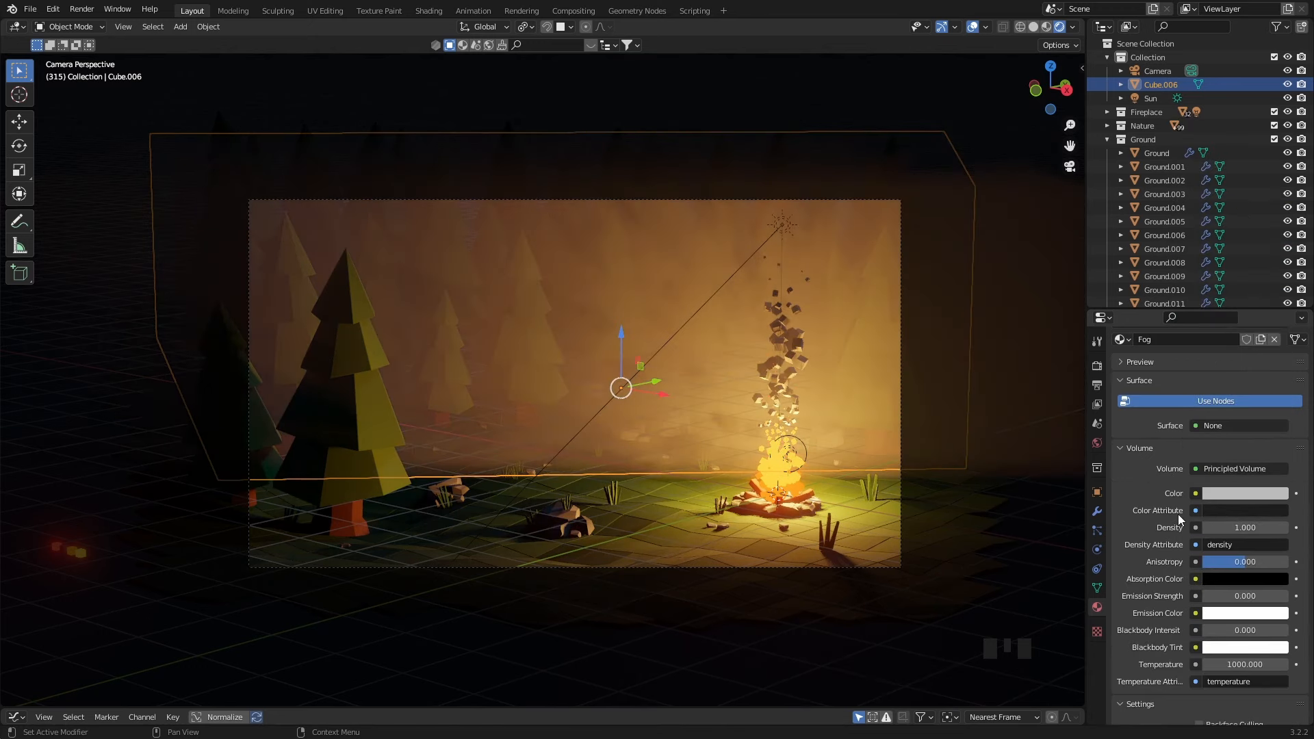
# - Set the fog volume's density to 0.2 and its color to blue
pyautogui.press('Left')
pyautogui.press('Left')
pyautogui.click(1238, 530)
pyautogui.write('.2')
pyautogui.press('Return')
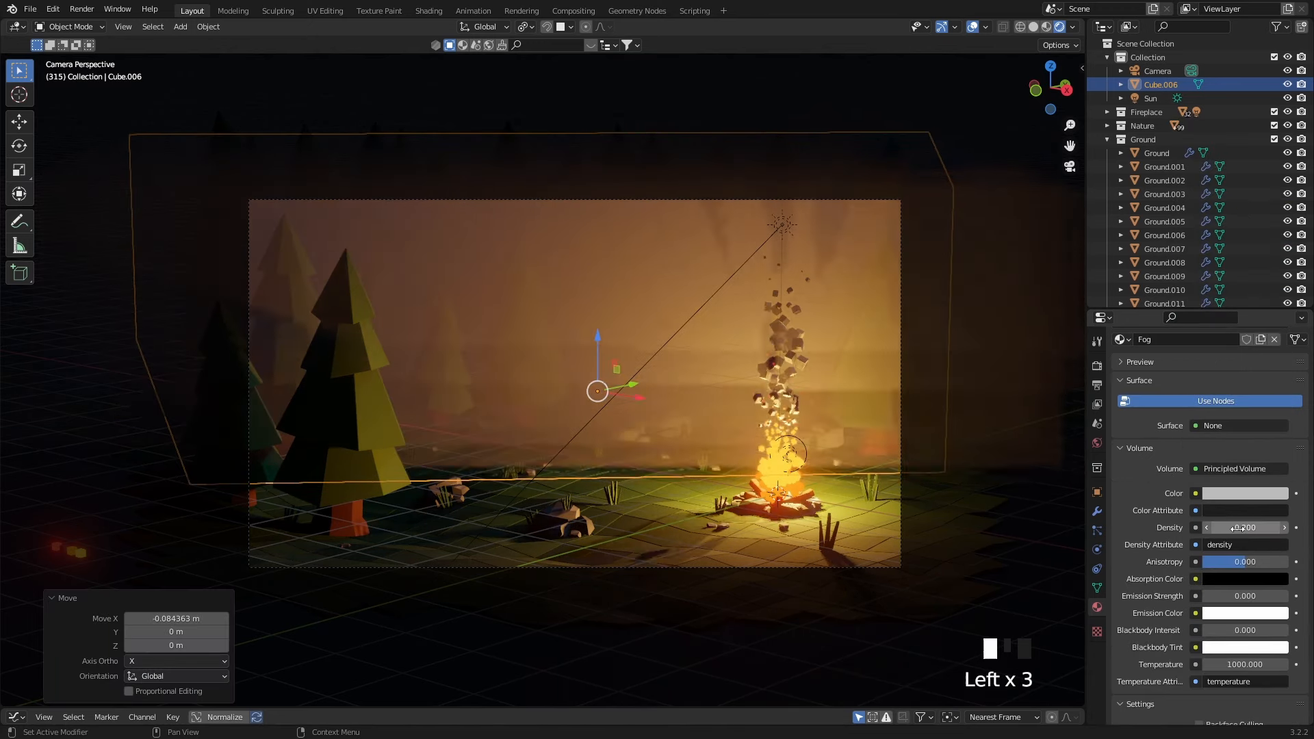
pyautogui.click(1244, 494)
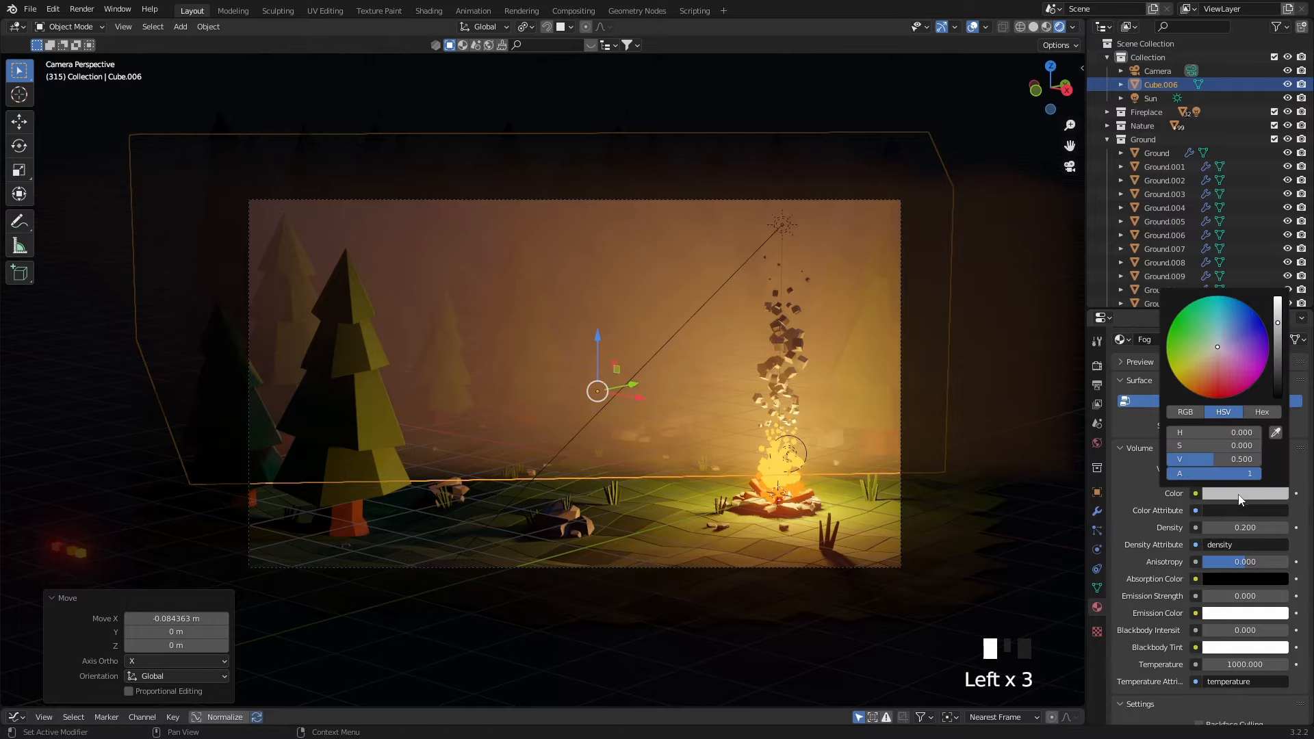
pyautogui.click(1233, 306)
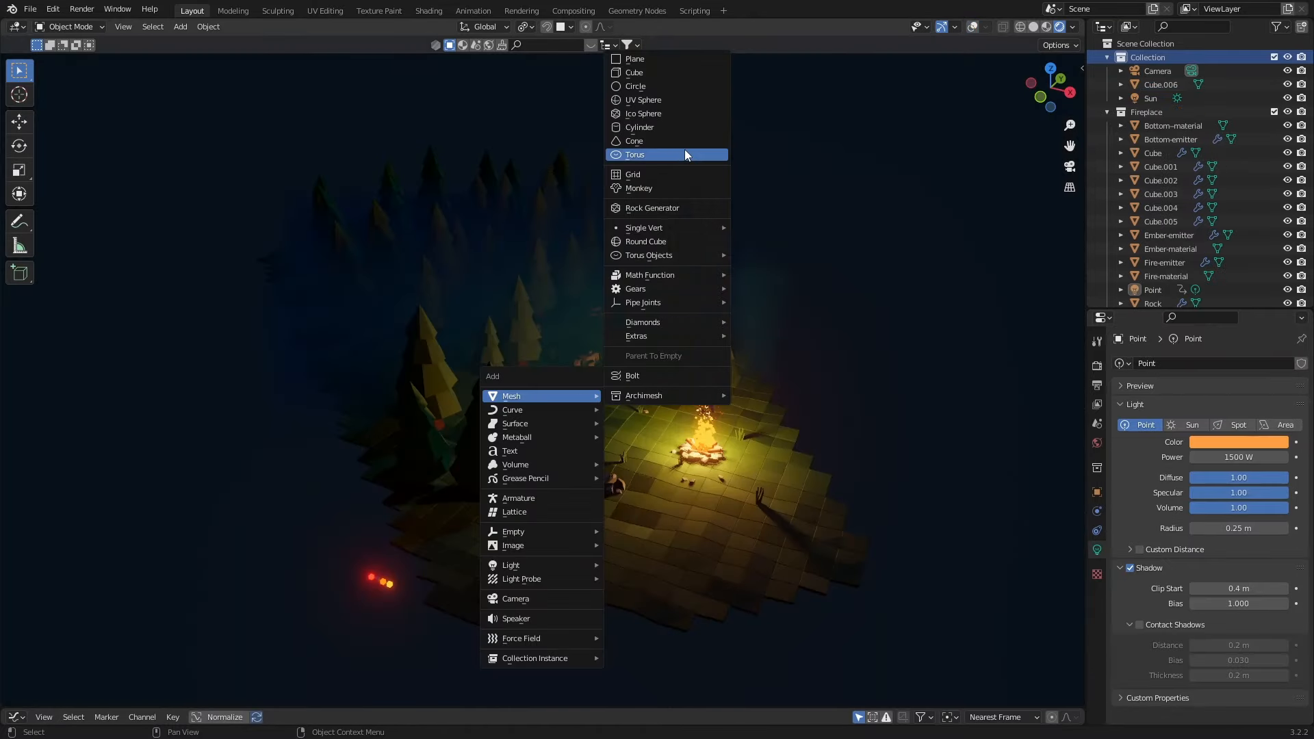
# - Add another cube and move it horizontally behind the campfire in top view
pyautogui.click(671, 72)
pyautogui.keyDown('alt'); pyautogui.moveTo(725, 411); pyautogui.dragTo(610, 416, button='middle'); pyautogui.keyUp('alt')
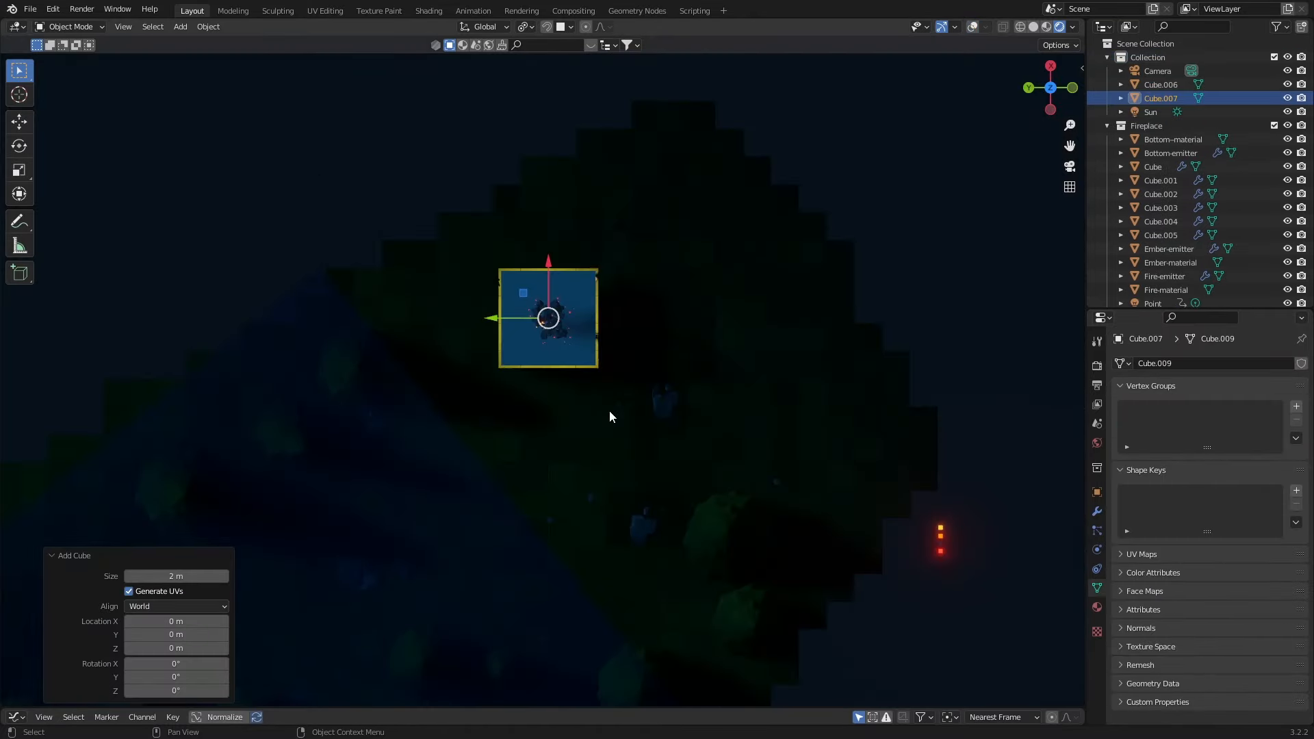
pyautogui.press('g')
pyautogui.hotkey('shift', 'z')
pyautogui.click(541, 373)
# - Raise the new box's top face above the camera frame and move its back face about -3.19 m in X and 2.81 m in Y
pyautogui.press('KP_0')
pyautogui.press('g')
pyautogui.press('z')
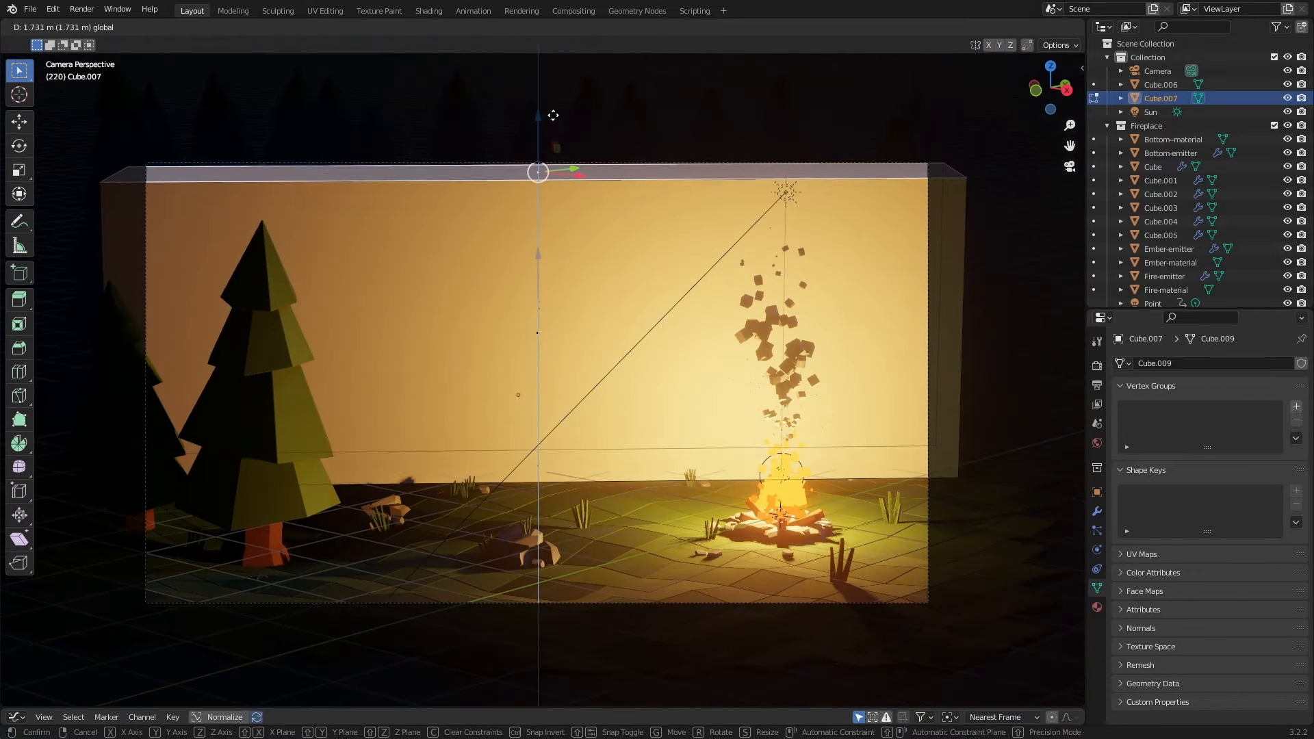
pyautogui.moveTo(553, 115); pyautogui.dragTo(553, 97)
pyautogui.click(553, 282)
pyautogui.press('KP_0')
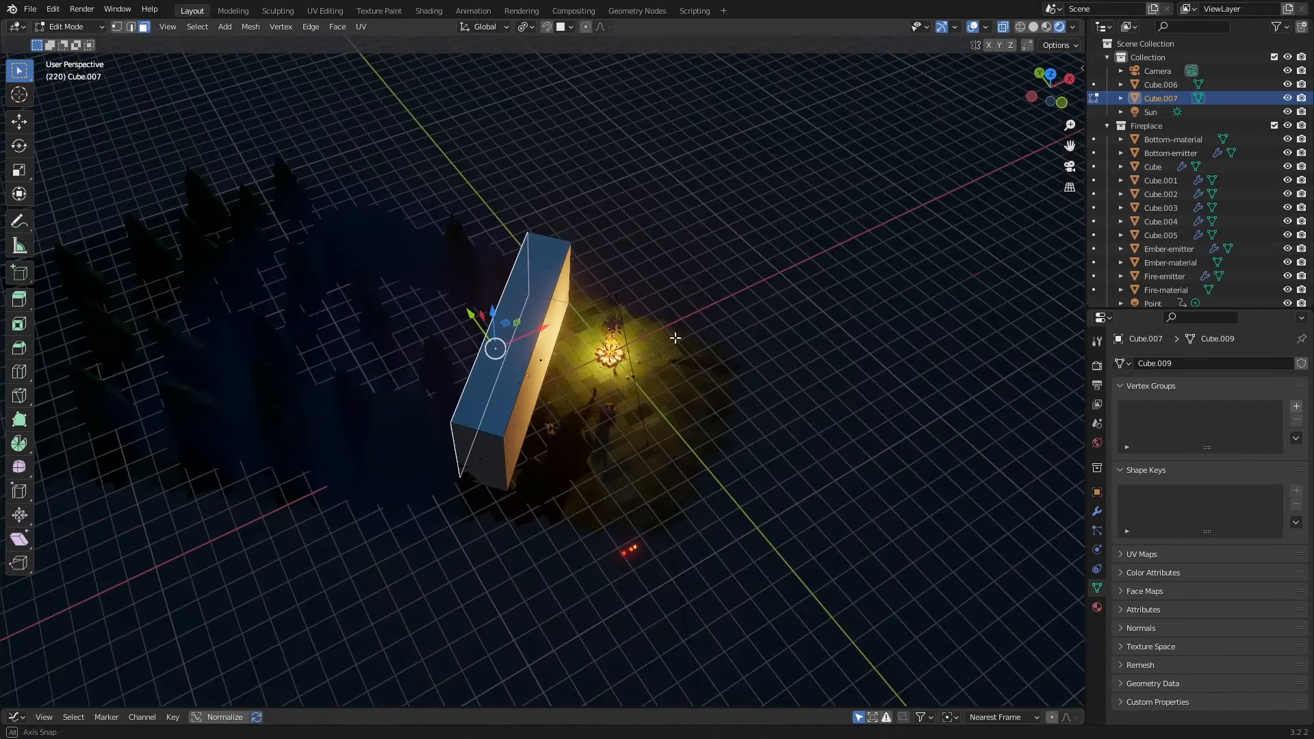
pyautogui.moveTo(500, 321); pyautogui.dragTo(403, 308)
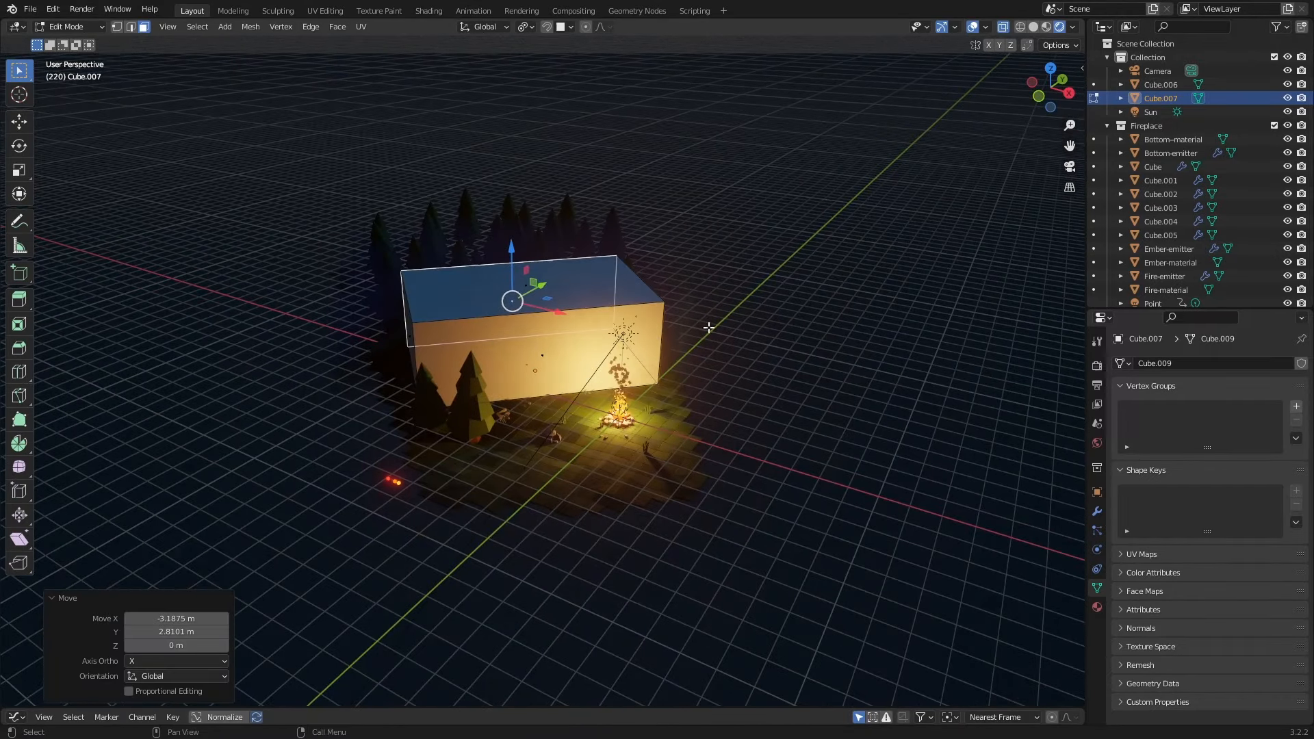
pyautogui.press('Tab')
# - Rename the new box as Dust-emitter
pyautogui.doubleClick(1161, 98)
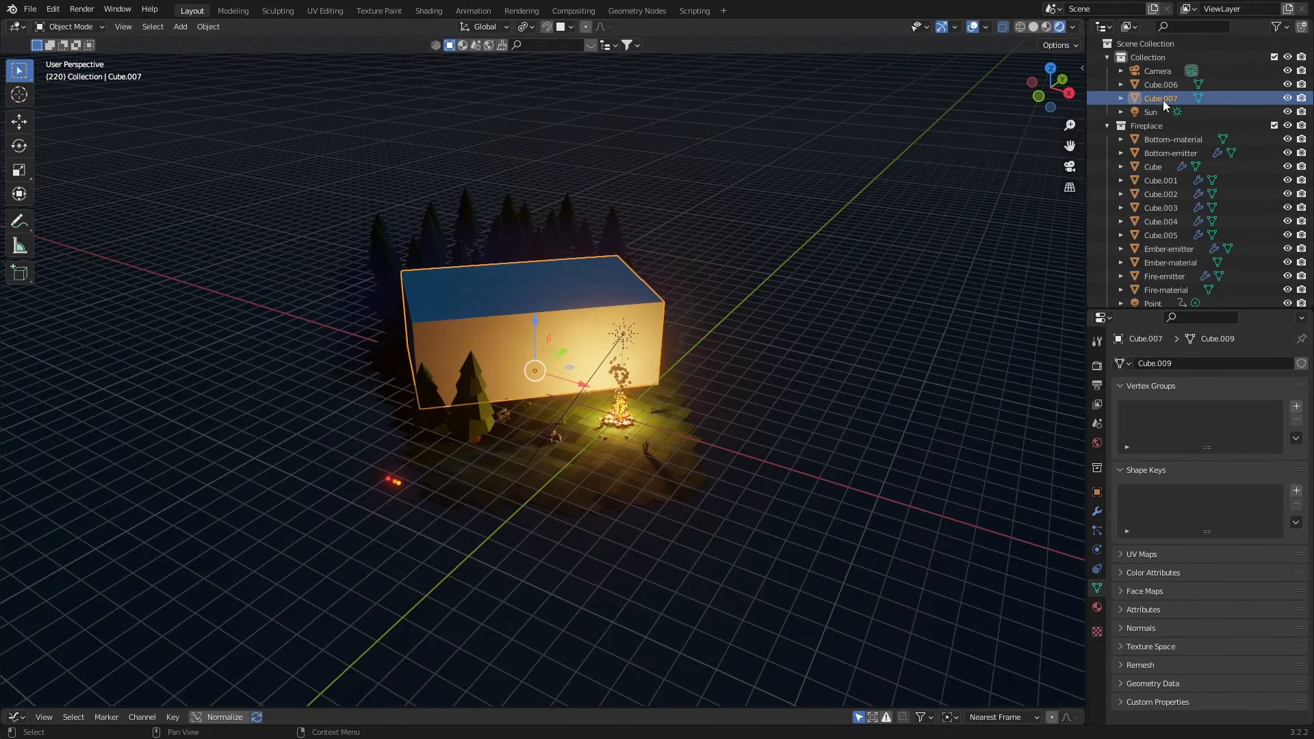
pyautogui.write('Dust-emitter')
pyautogui.press('Return')
# - Add an ico sphere with 1 subdivision and move it about -5.28 m in X and -7.81 m in Y, beside the glowing particle shapes
pyautogui.scroll(5, 547, 342)
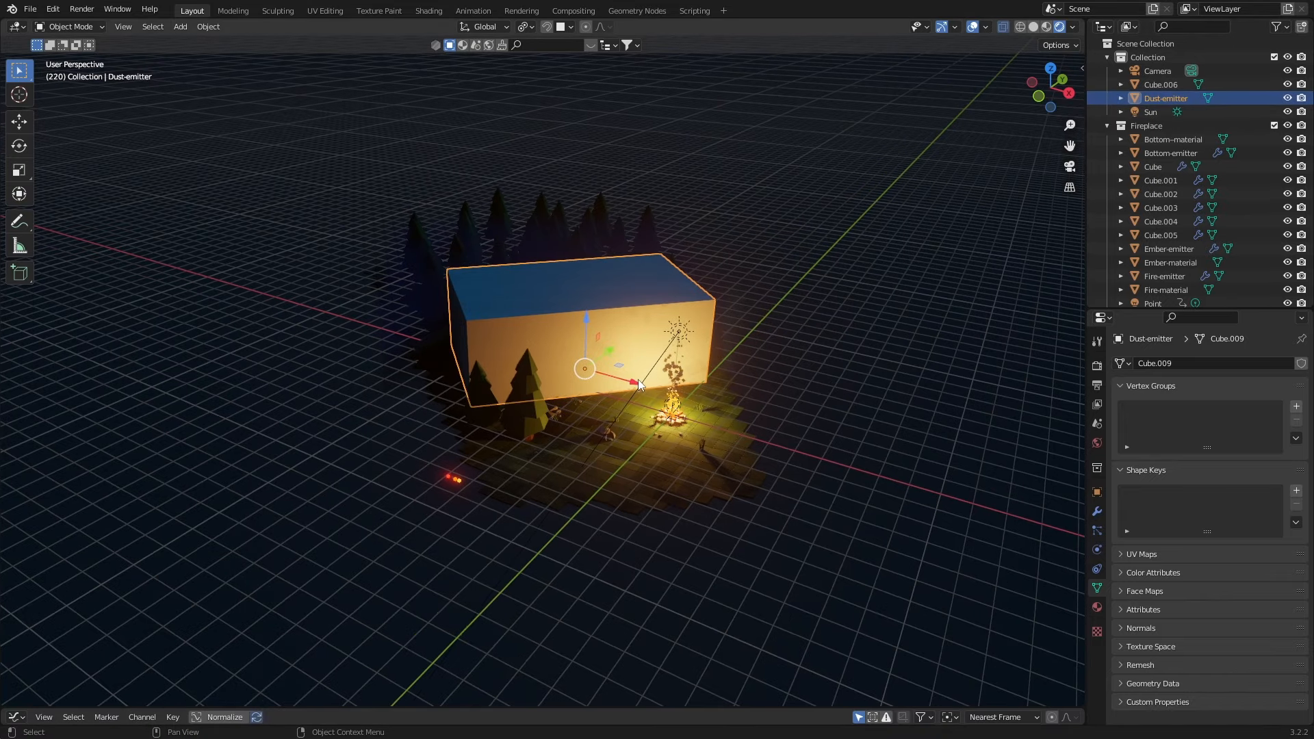
pyautogui.hotkey('shift', 'a')
pyautogui.moveTo(649, 430)
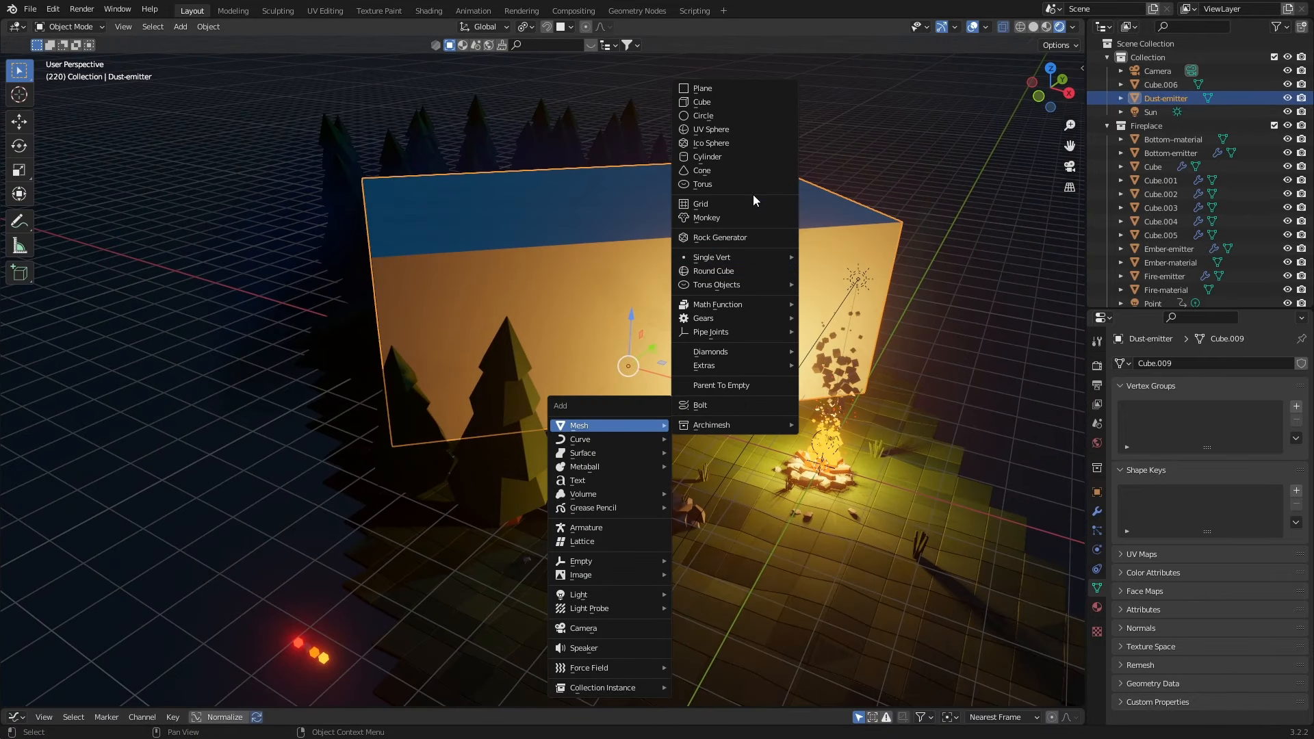
pyautogui.click(738, 145)
pyautogui.press('KP_Decimal')
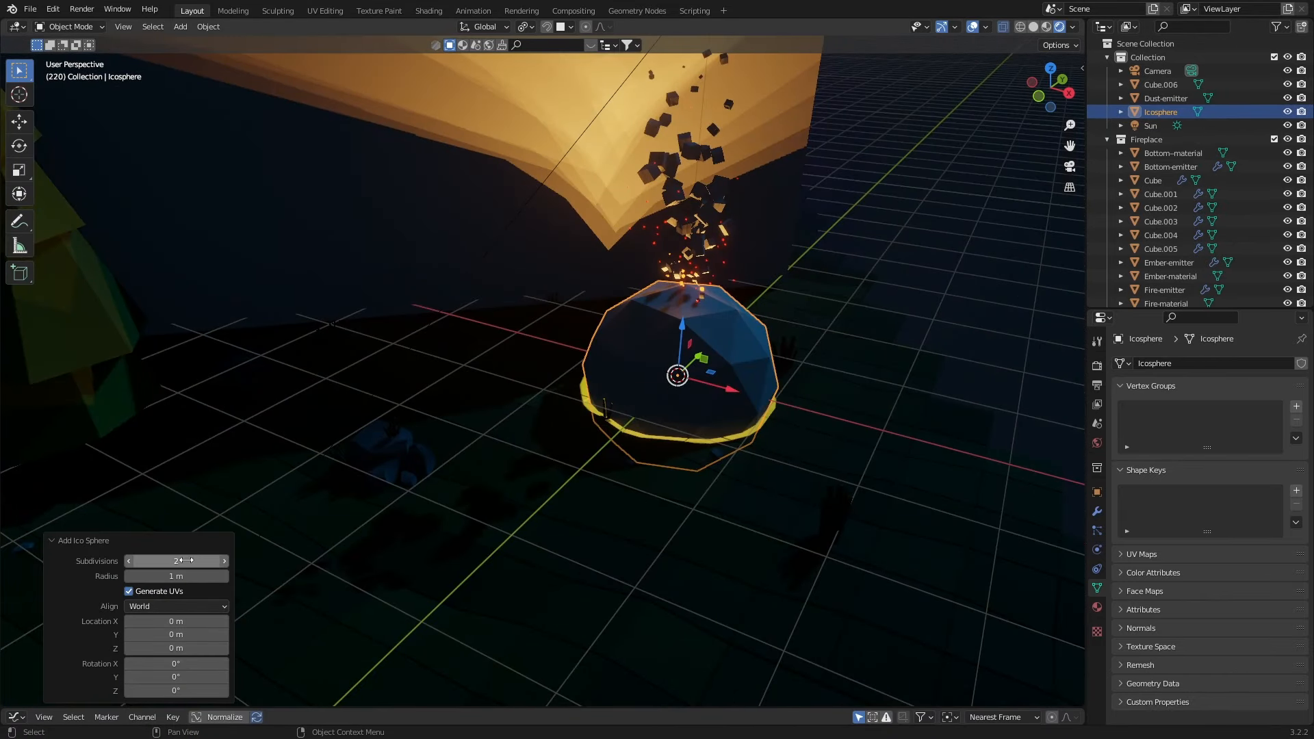
pyautogui.click(128, 561)
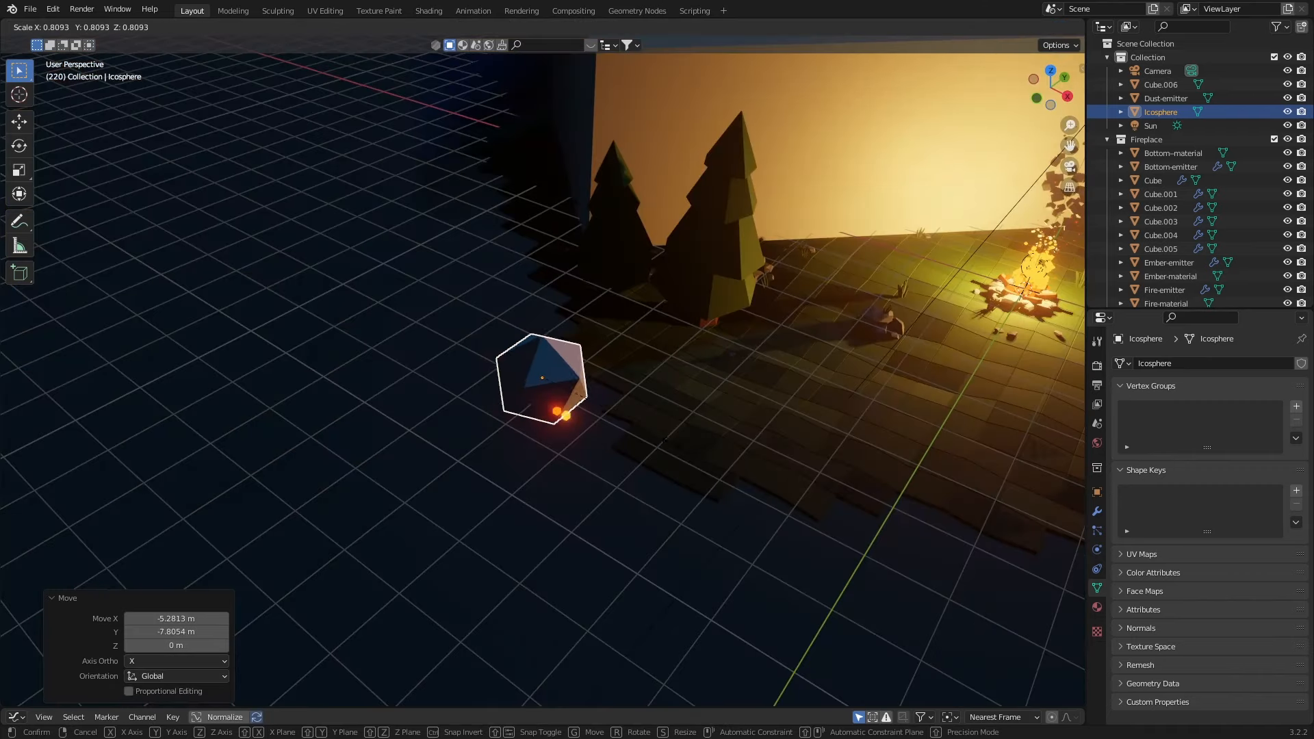
# - Scale the ico sphere down to about 0.089 and narrow it along the global X axis
pyautogui.click(573, 400)
pyautogui.press('KP_Decimal')
pyautogui.press('s')
pyautogui.press('x')
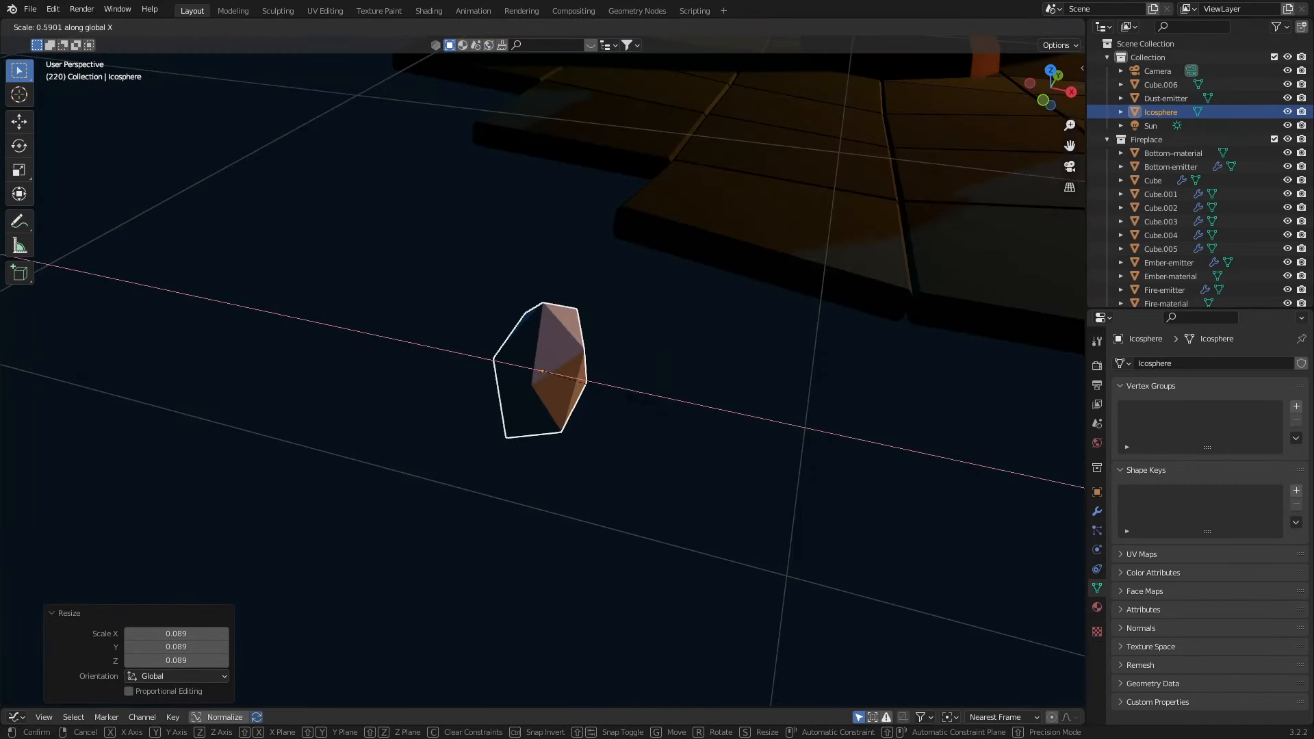
pyautogui.click(608, 396)
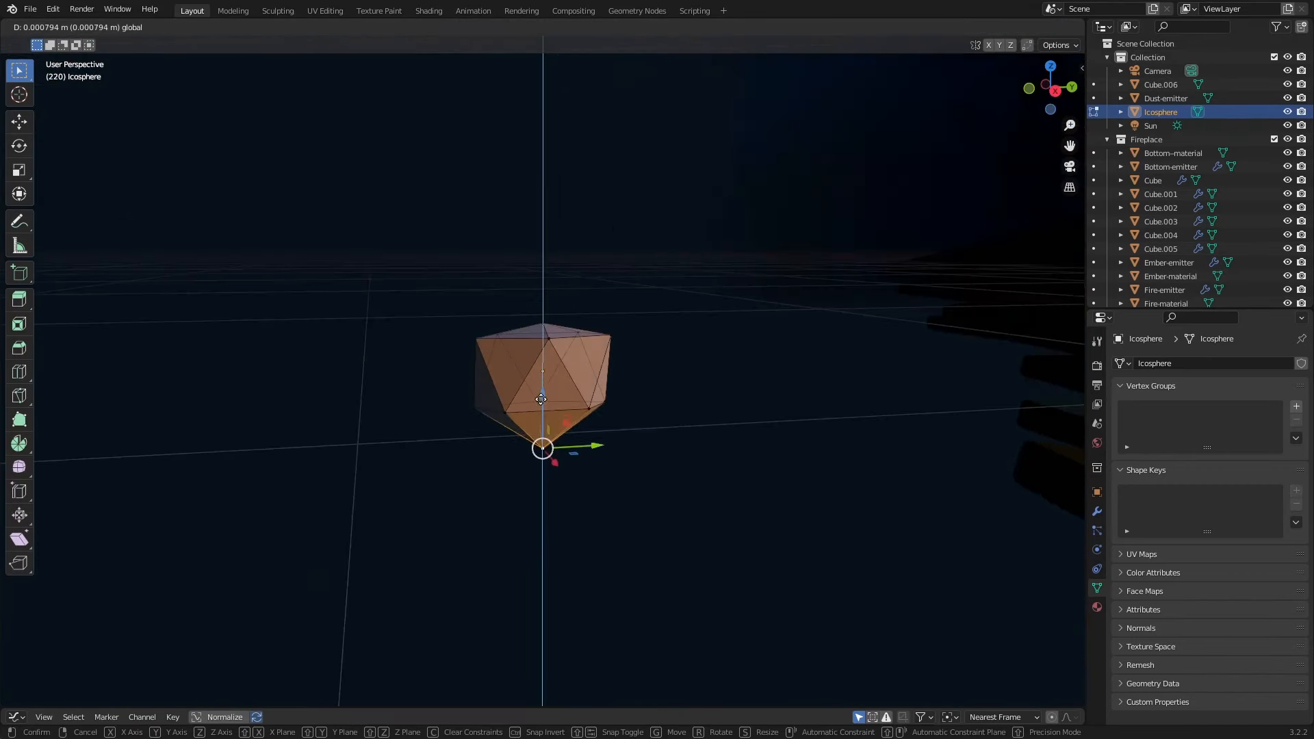
# - Reshape the ico sphere's lower vertices in edit mode and apply the object's scale
pyautogui.moveTo(542, 388); pyautogui.dragTo(571, 409)
pyautogui.click(507, 412)
pyautogui.moveTo(615, 431)
pyautogui.mouseDown(button='middle')
pyautogui.moveTo(606, 459)
pyautogui.moveTo(613, 442)
pyautogui.mouseUp(button='middle')
pyautogui.press('Tab')
pyautogui.hotkey('ctrl', 'a')
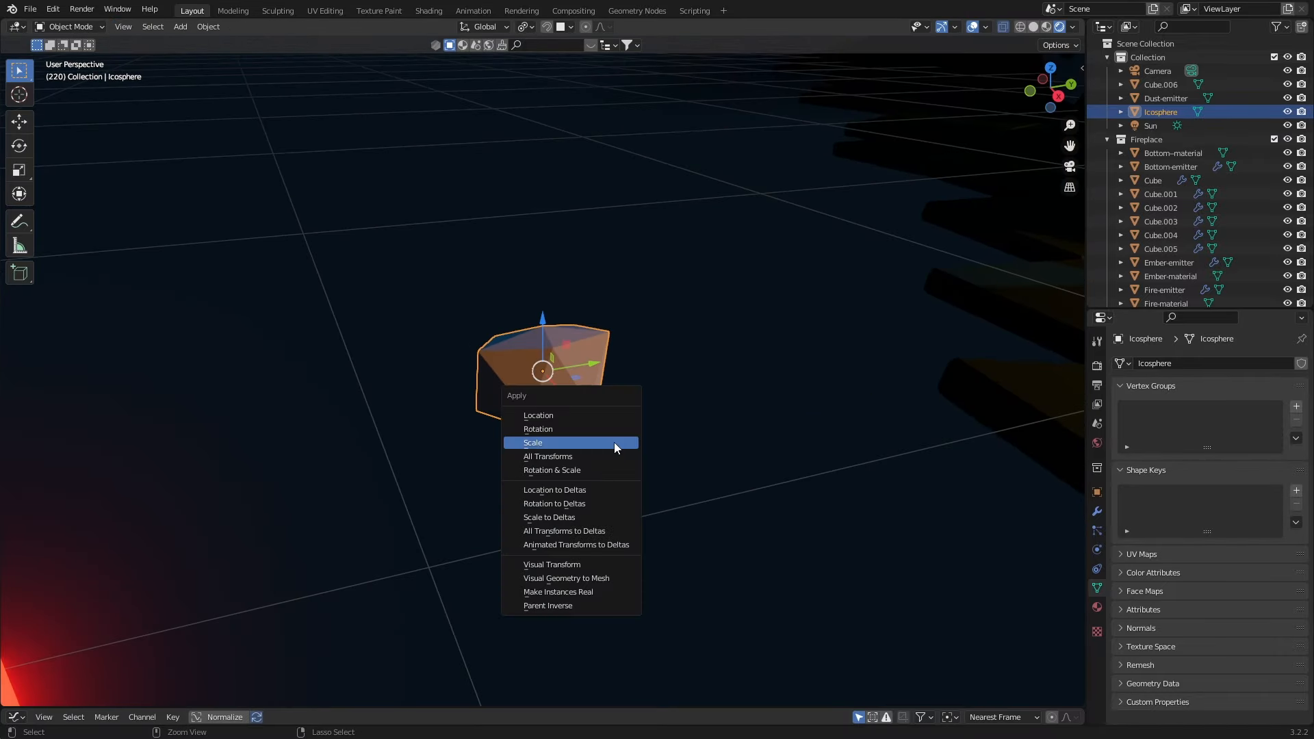
pyautogui.click(593, 442)
# - Select the Dust-emitter box, add a particle system to it and name the particle settings Dust
pyautogui.scroll(-9, 671, 390)
pyautogui.keyDown('shift'); pyautogui.moveTo(673, 387); pyautogui.dragTo(635, 383, button='middle'); pyautogui.keyUp('shift')
pyautogui.scroll(-6, 587, 405)
pyautogui.click(630, 325)
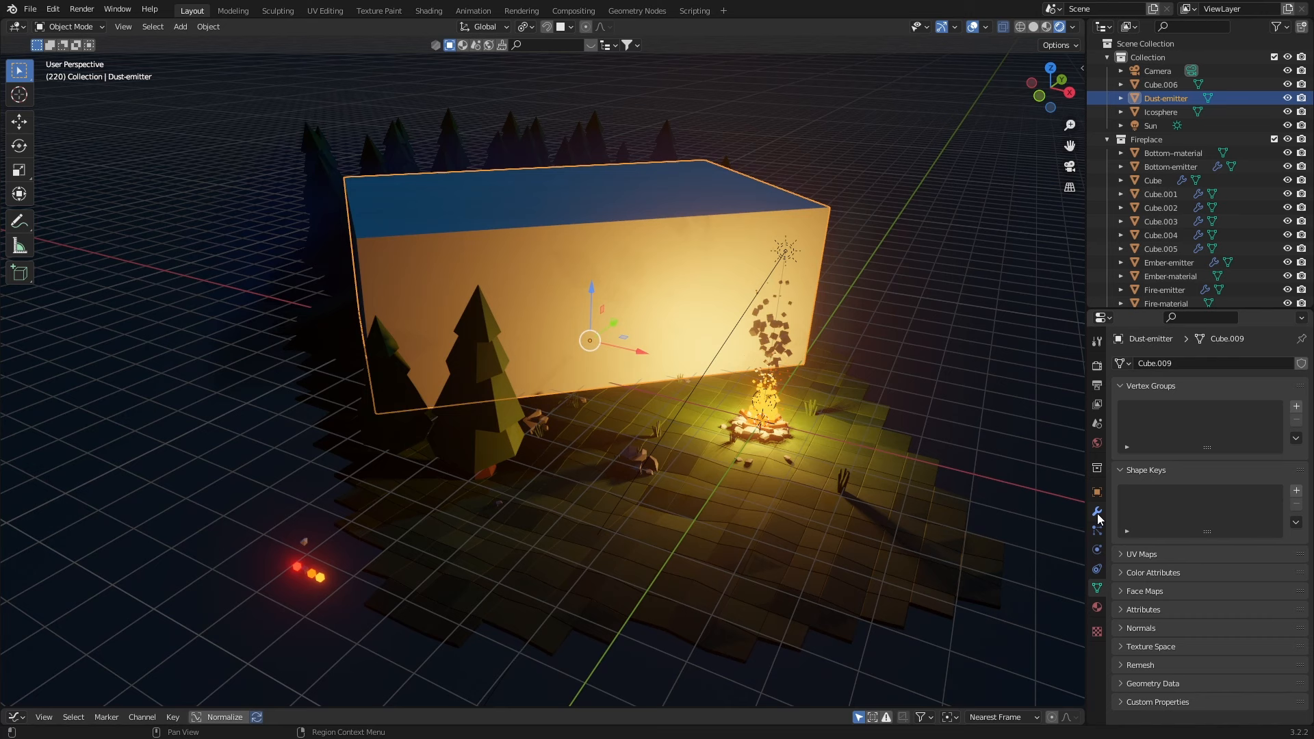
pyautogui.click(1097, 513)
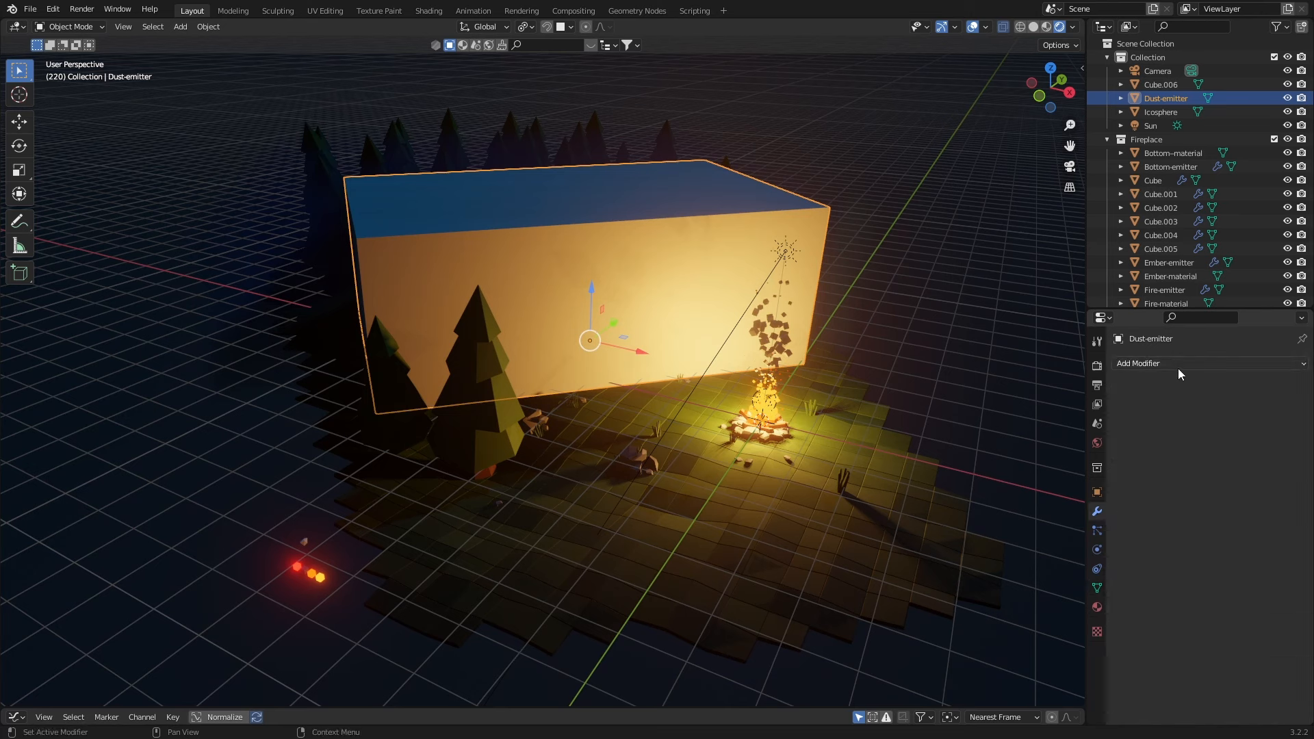
pyautogui.click(1098, 532)
pyautogui.click(1301, 364)
pyautogui.doubleClick(1182, 422)
pyautogui.write('Dus')
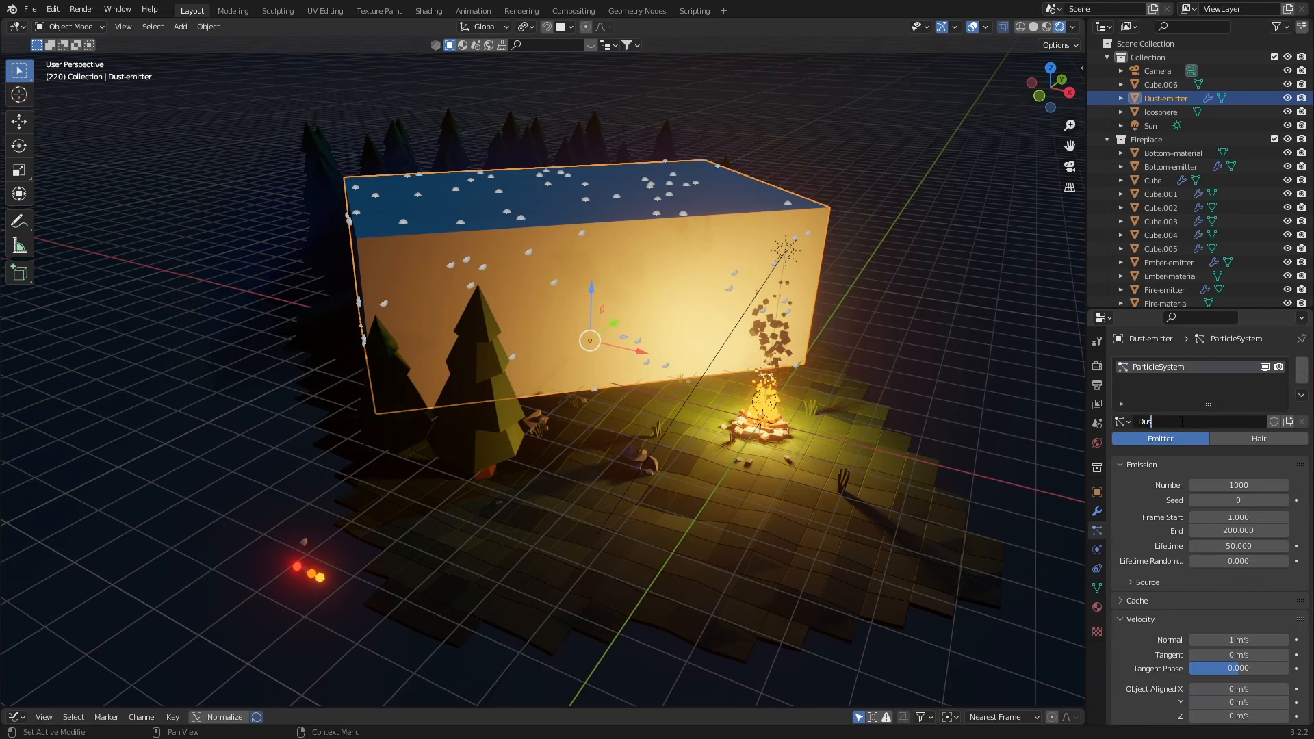
pyautogui.write('t')
pyautogui.press('Return')
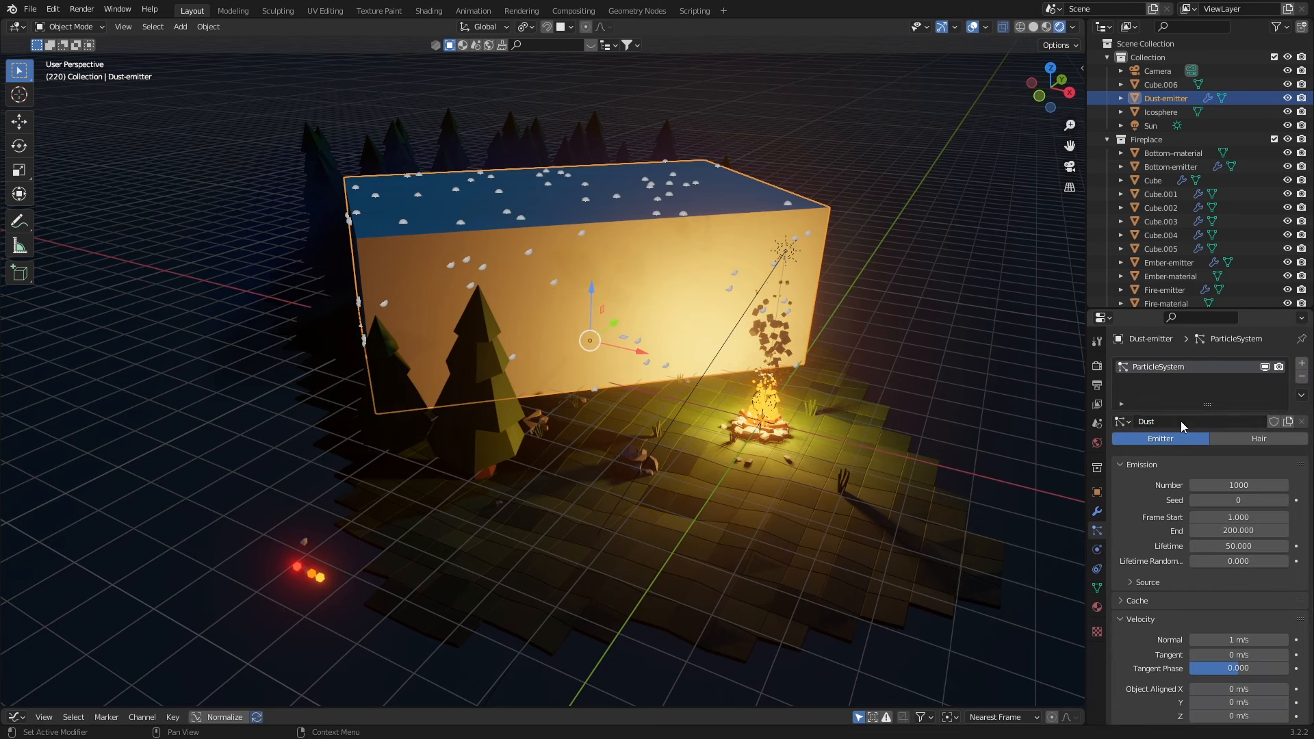
# - Set the Dust particle emission to 500 particles, end frame 1 and a lifetime of 540 frames
pyautogui.click(1244, 486)
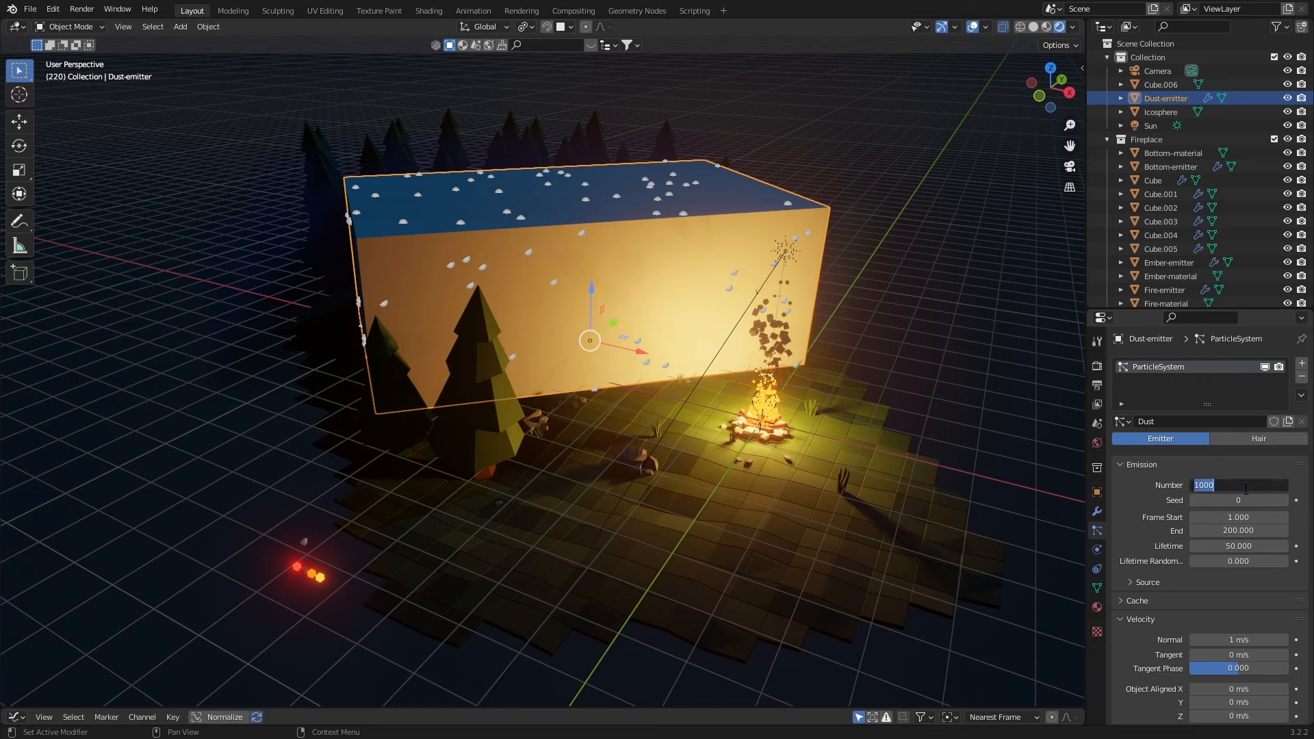
pyautogui.write('500')
pyautogui.press('Return')
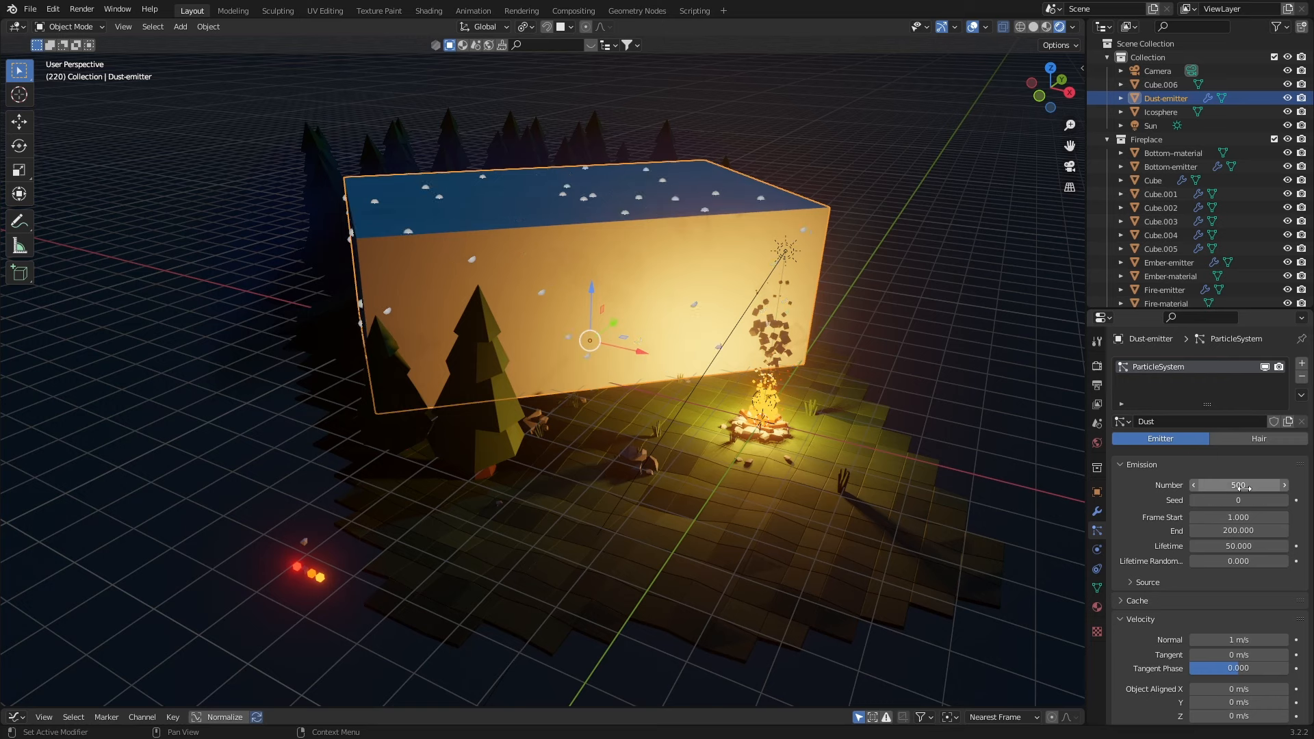
pyautogui.click(1239, 531)
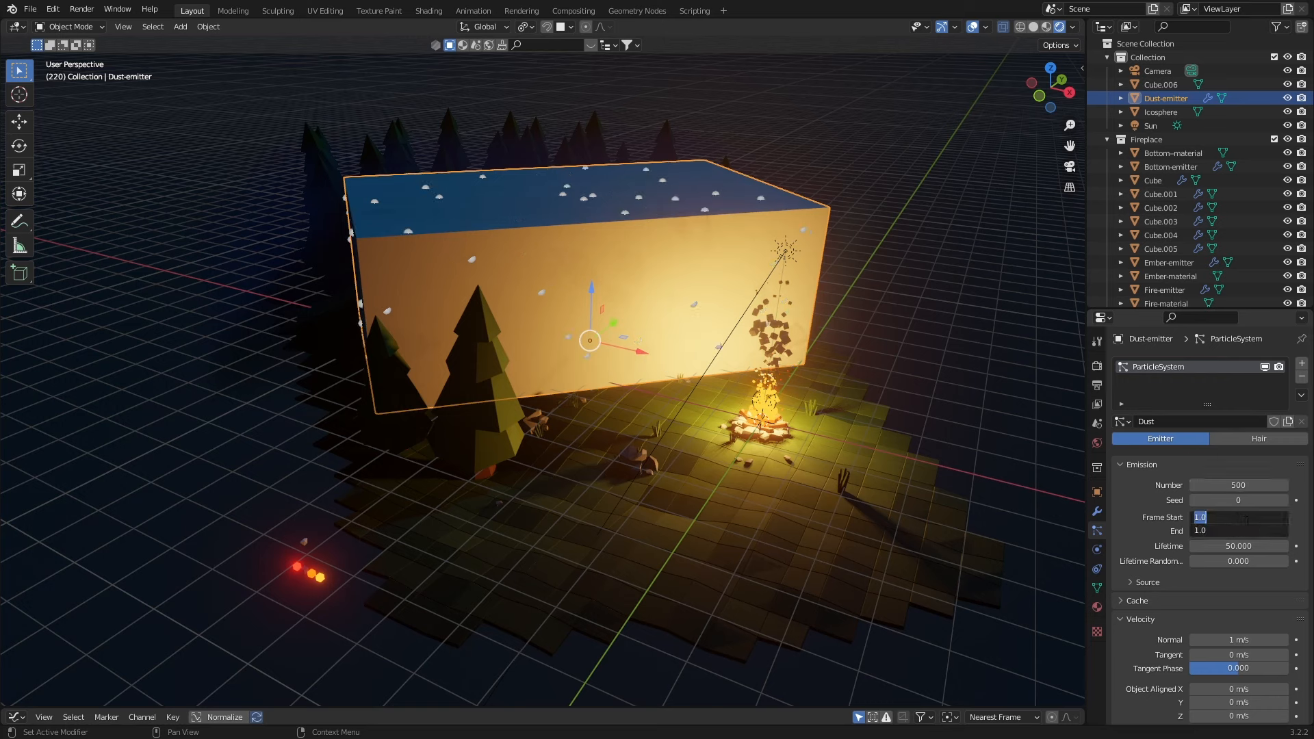
pyautogui.press('Return')
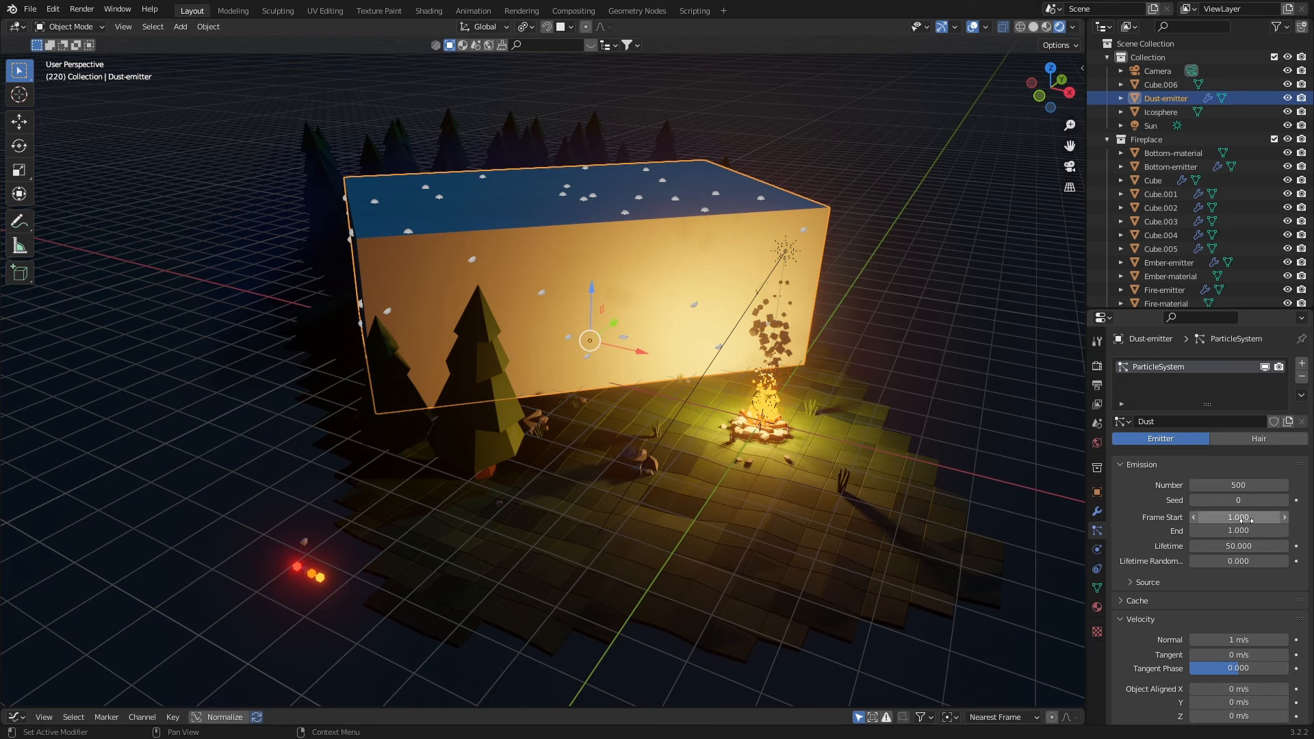
pyautogui.click(1240, 545)
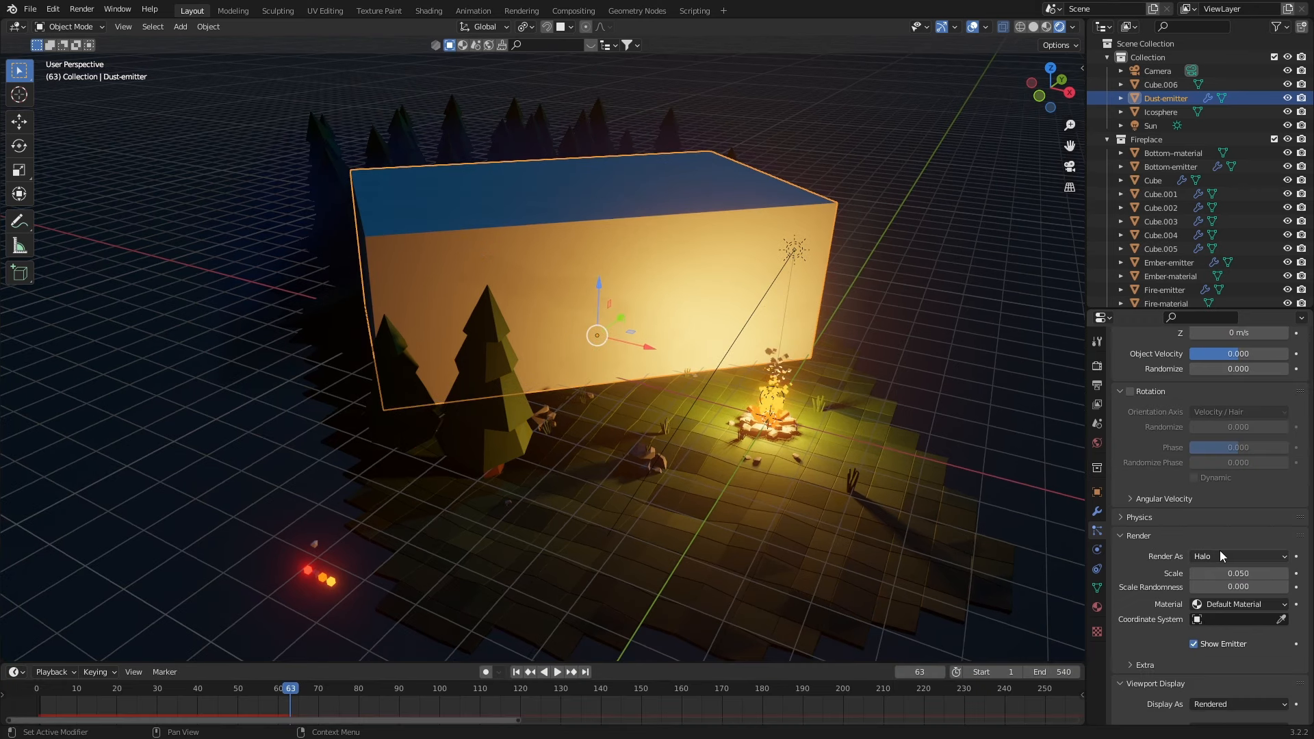
# - Render the Dust particles as an object, using the small ico sphere beside the glowing shapes as the instance
pyautogui.click(1229, 554)
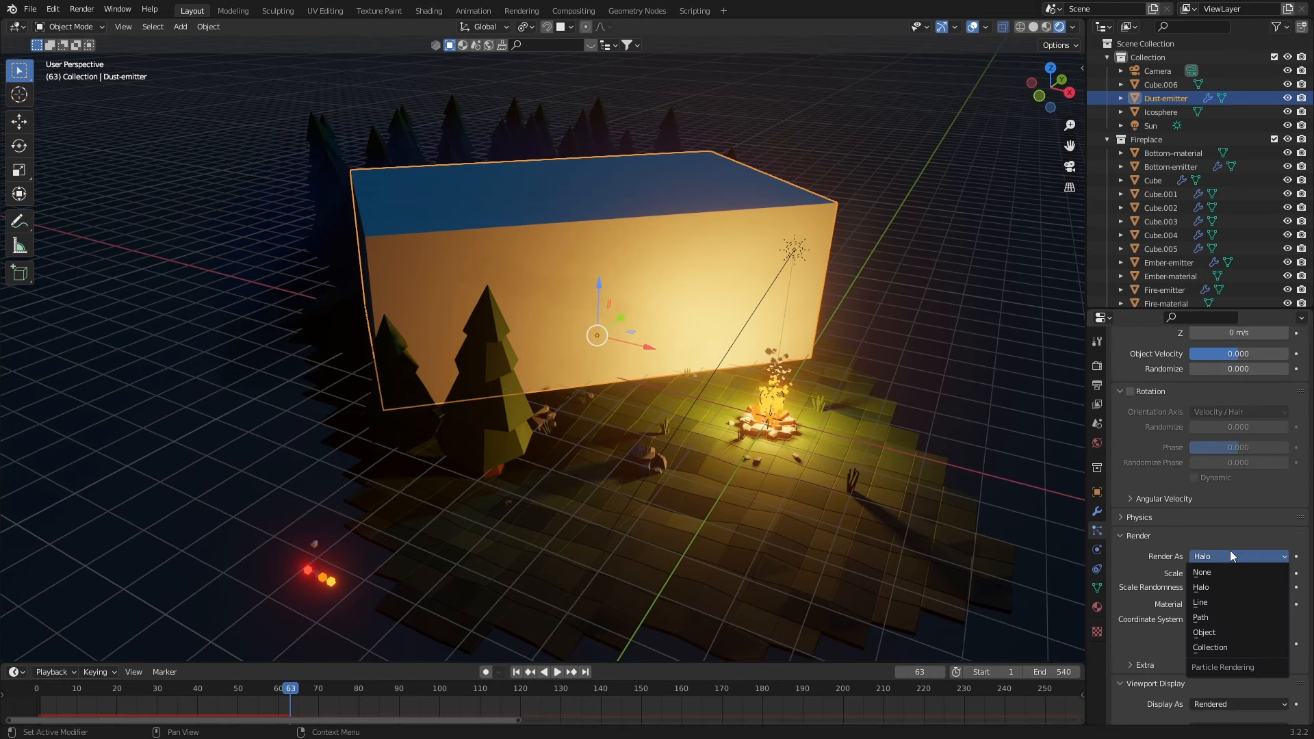
pyautogui.click(1230, 631)
pyautogui.click(1284, 656)
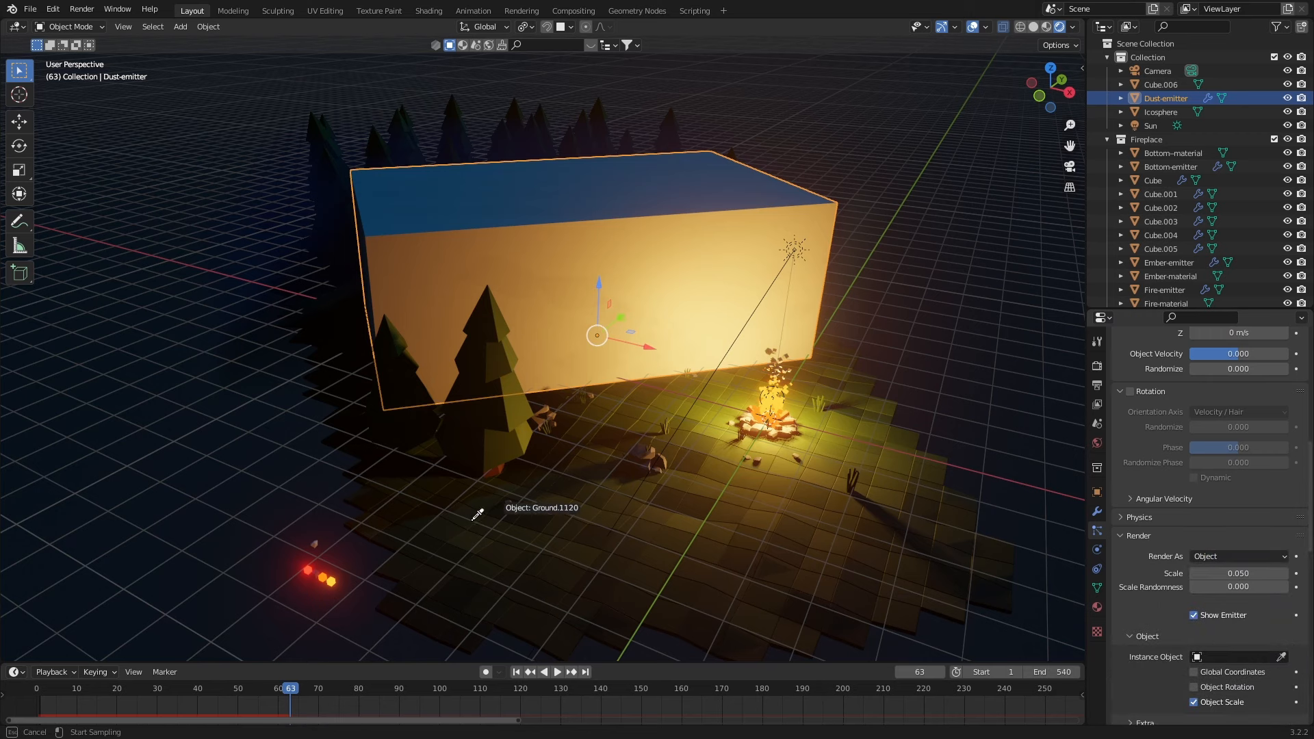
pyautogui.click(314, 542)
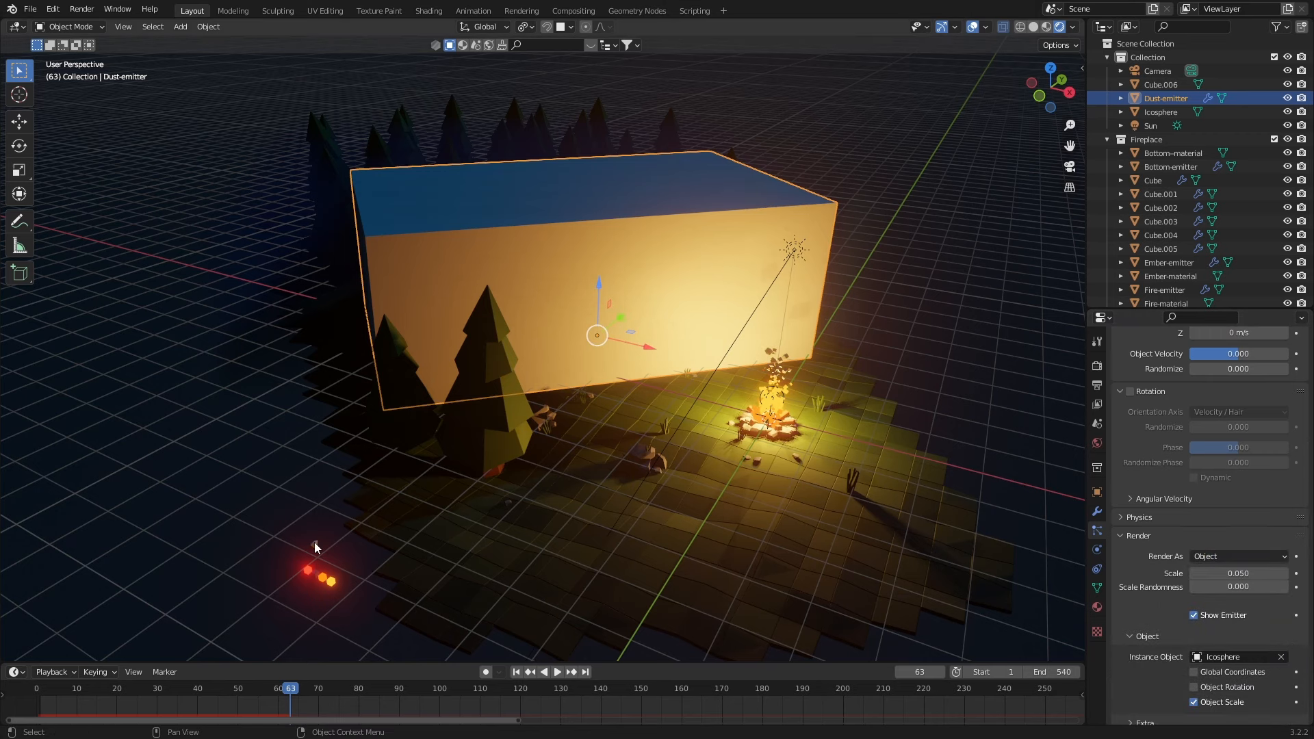
# - Hide the Dust-emitter box in both the render and the viewport display
pyautogui.scroll(-4, 1176, 569)
pyautogui.scroll(-1, 1175, 569)
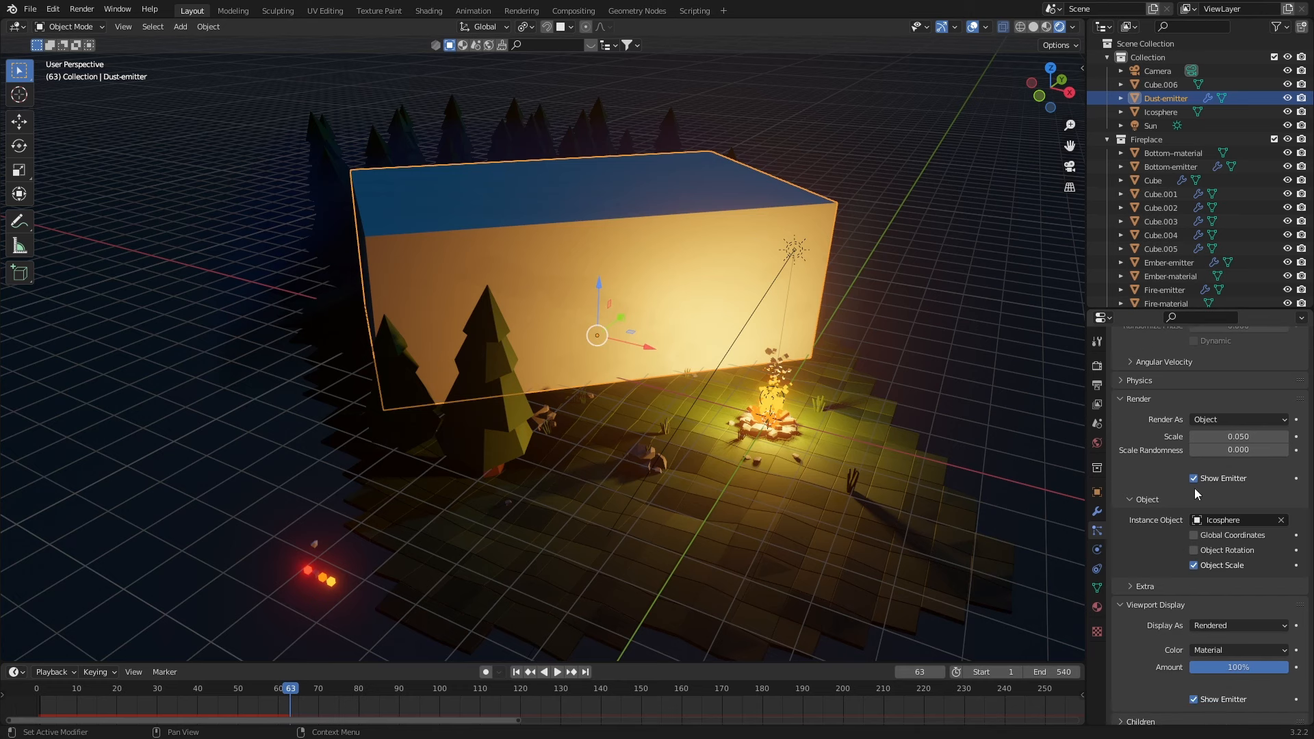
pyautogui.scroll(-5, 1140, 577)
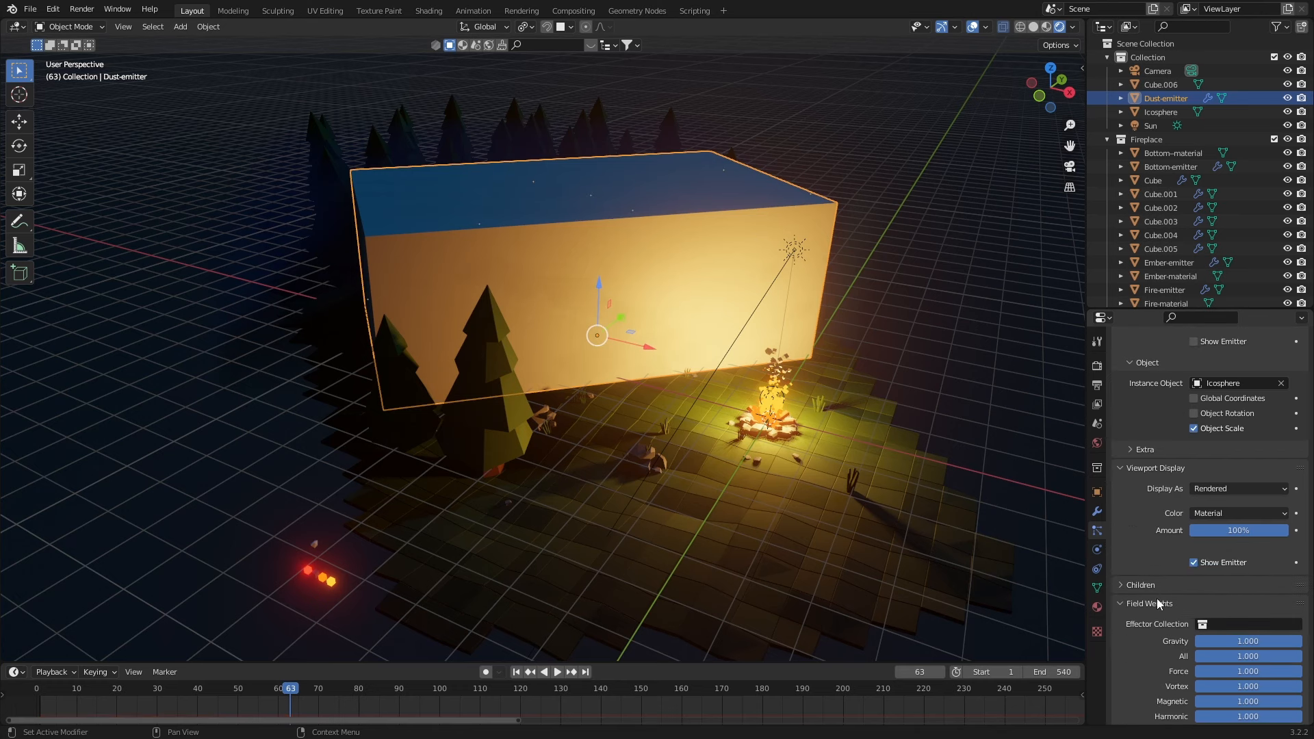
pyautogui.click(1194, 563)
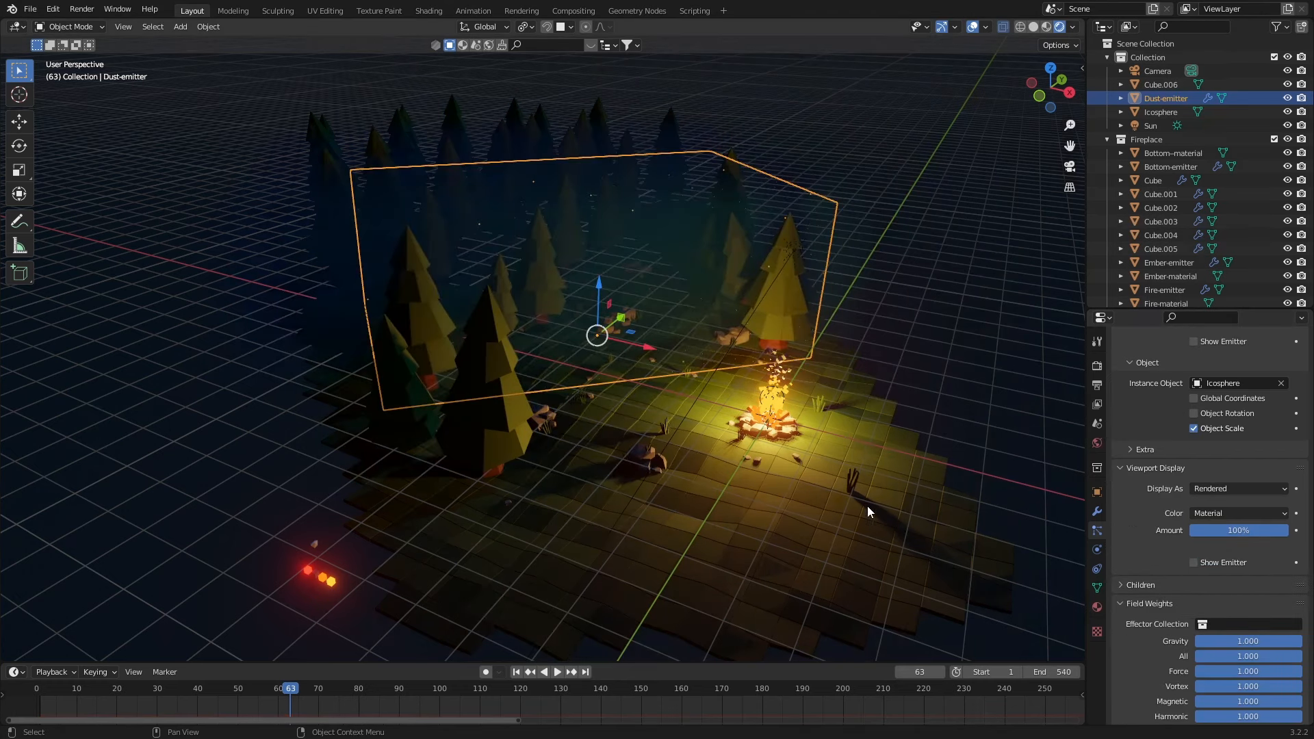
# - Set the Dust particles' scale and scale randomness to 0.2 each, and preview the animation through the camera
pyautogui.press('KP_0')
pyautogui.scroll(6, 1225, 465)
pyautogui.moveTo(1229, 466)
pyautogui.mouseDown()
pyautogui.moveTo(1258, 466)
pyautogui.moveTo(1213, 478)
pyautogui.mouseUp()
pyautogui.press('space')
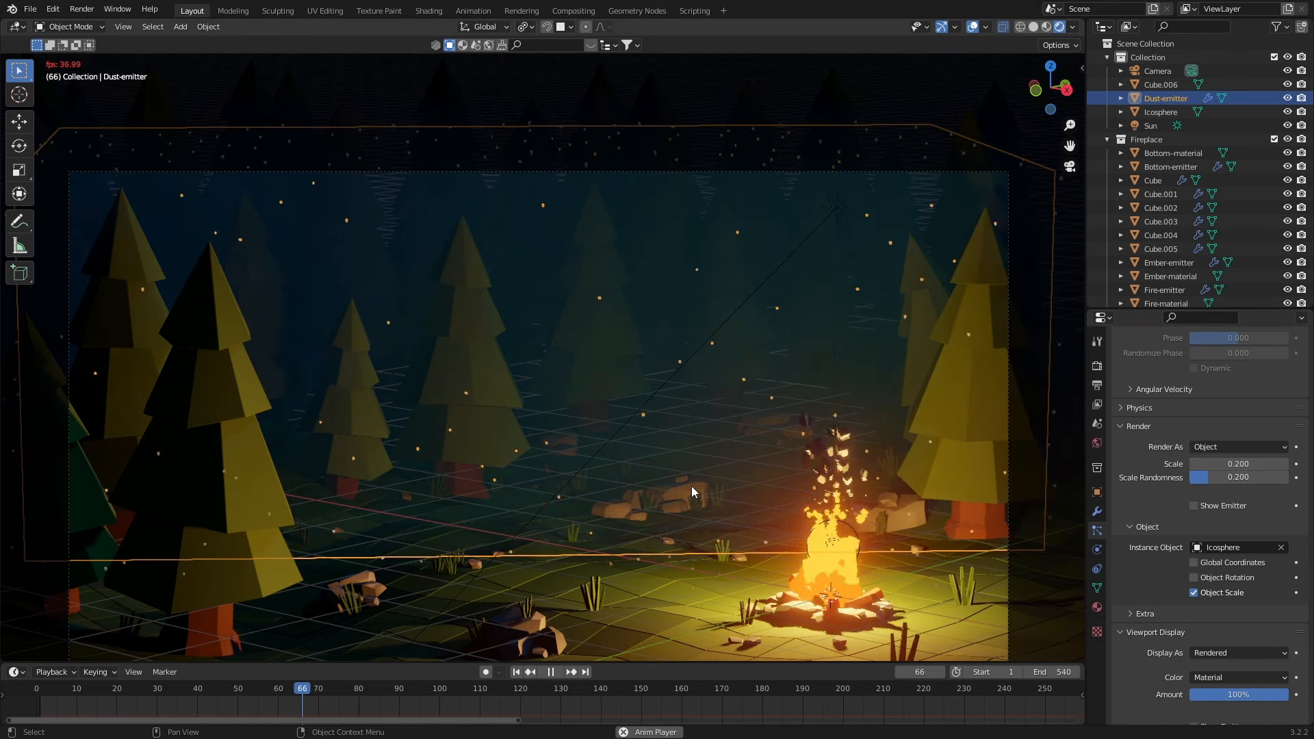
pyautogui.click(518, 673)
# - Set the Dust particles' normal velocity and gravity field weight to 0, play the animation and return to frame 1
pyautogui.scroll(10, 1192, 498)
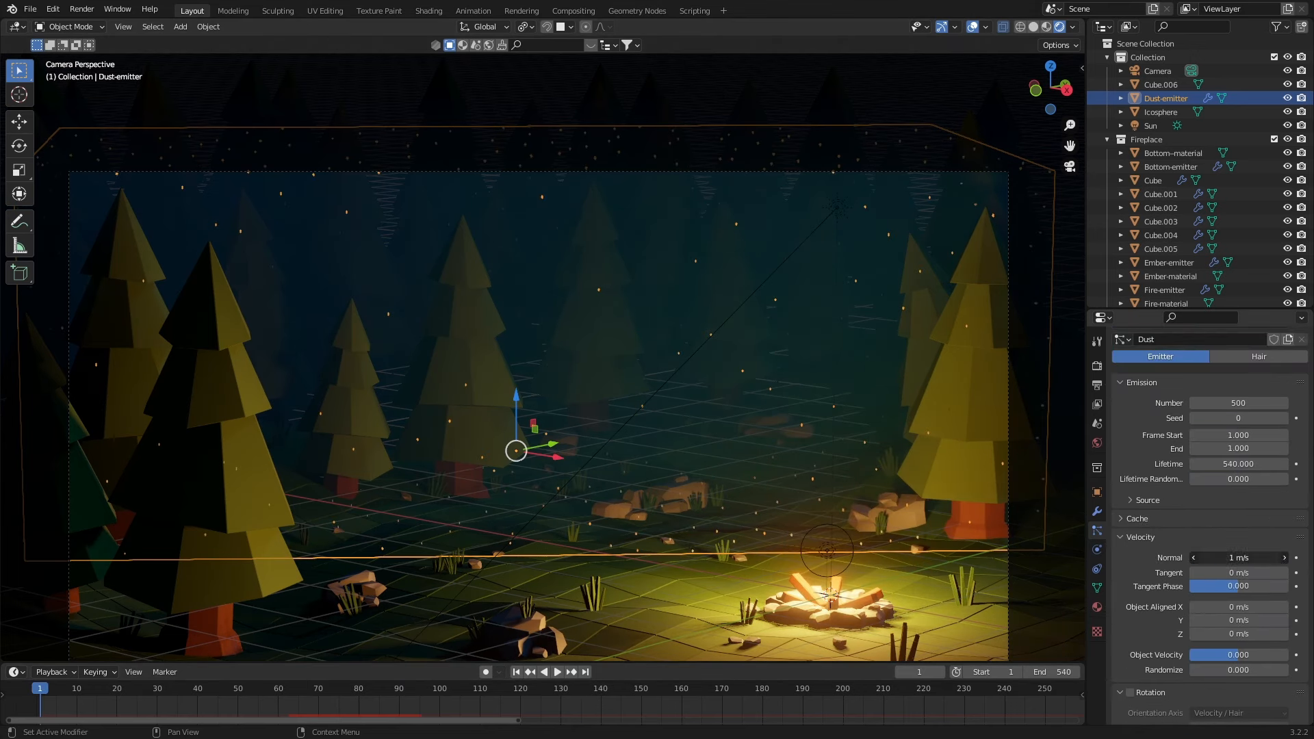
pyautogui.press('Return')
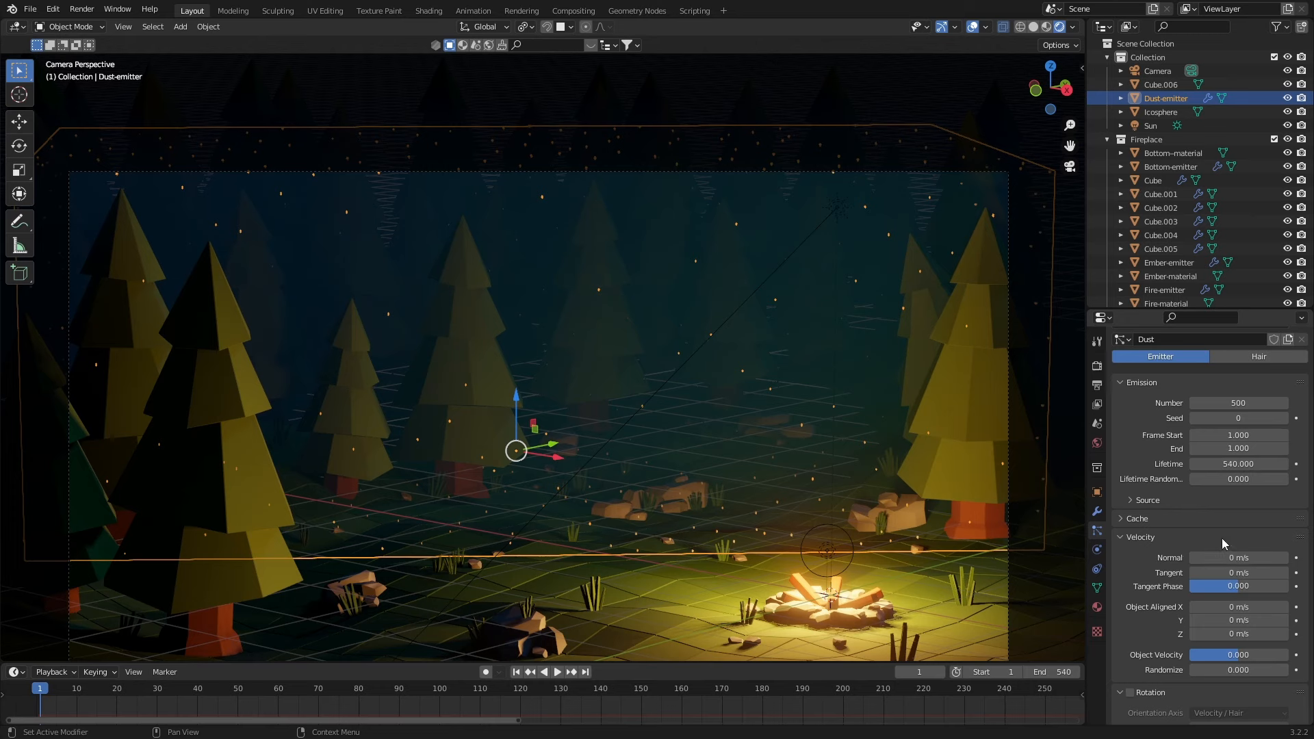
pyautogui.scroll(-20, 1222, 538)
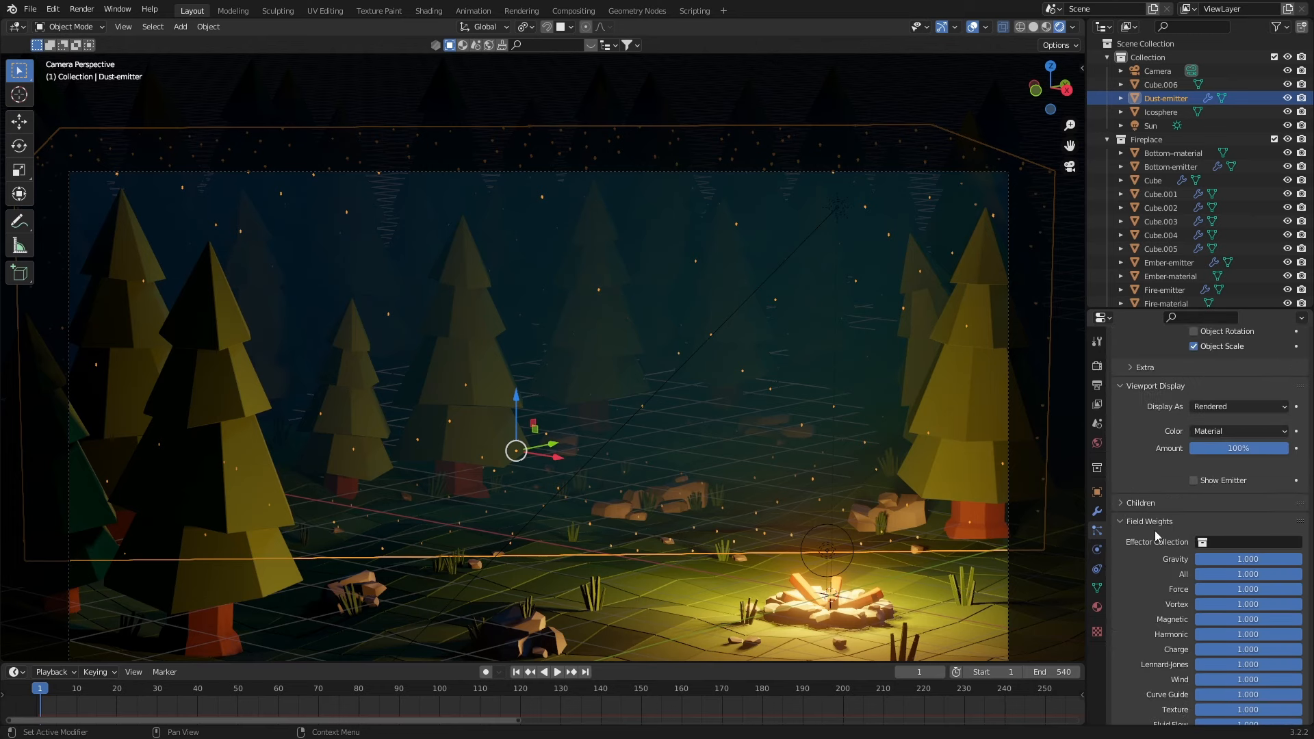
pyautogui.scroll(-3, 1155, 528)
pyautogui.click(1253, 504)
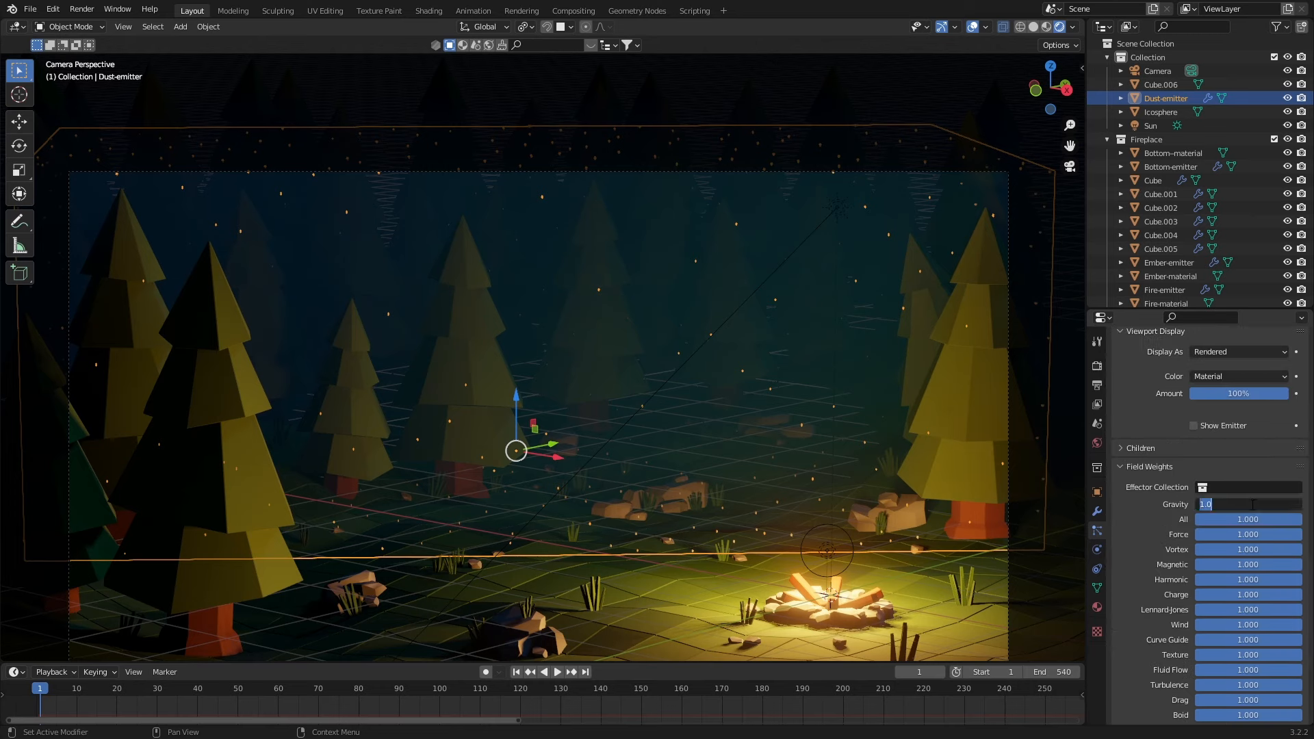
pyautogui.write('0')
pyautogui.press('Return')
pyautogui.press('space')
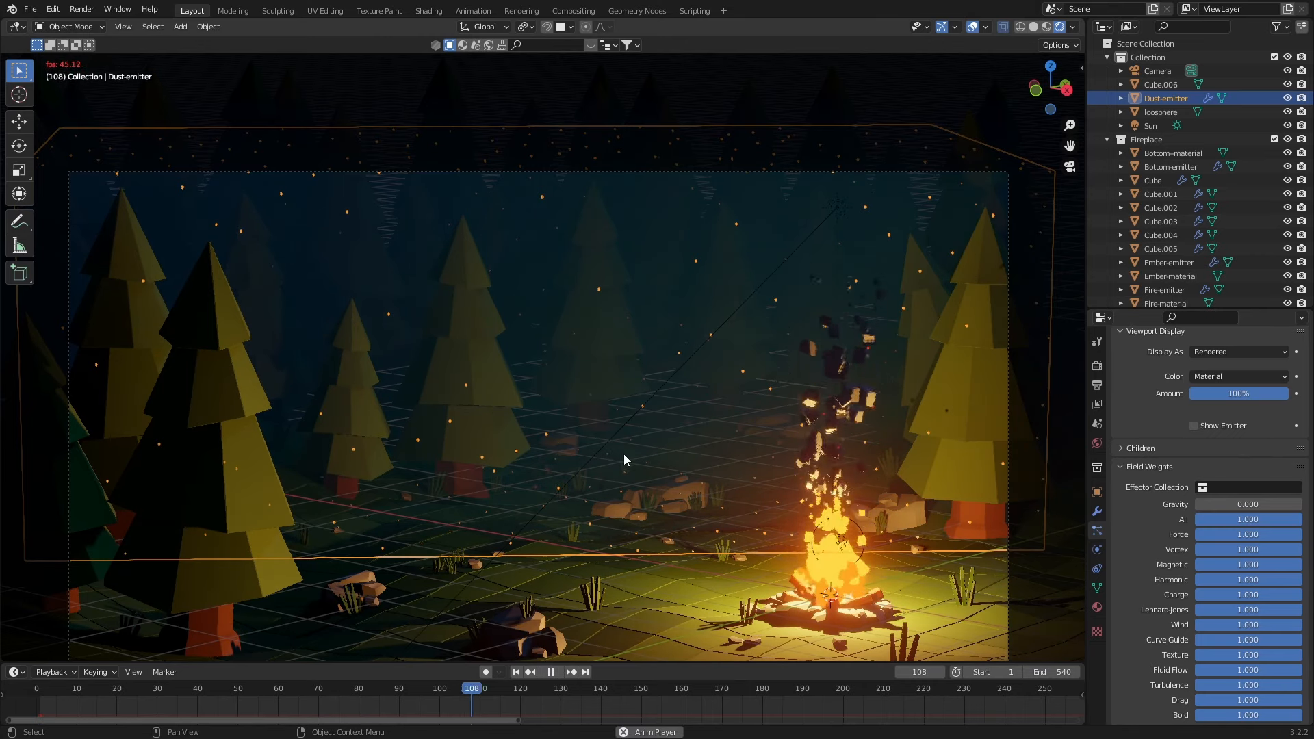
pyautogui.press('space')
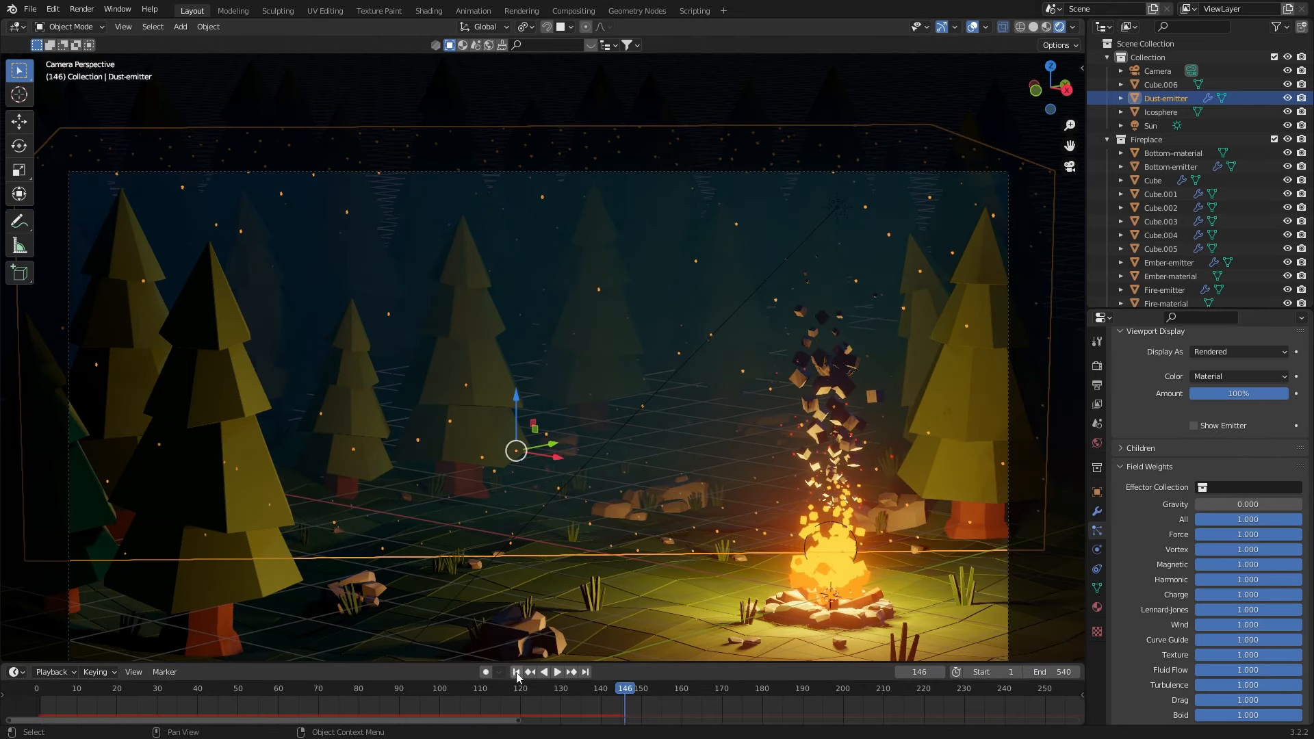
pyautogui.click(516, 672)
# - Add a Turbulence force field to the scene
pyautogui.click(664, 474)
pyautogui.hotkey('shift', 'a')
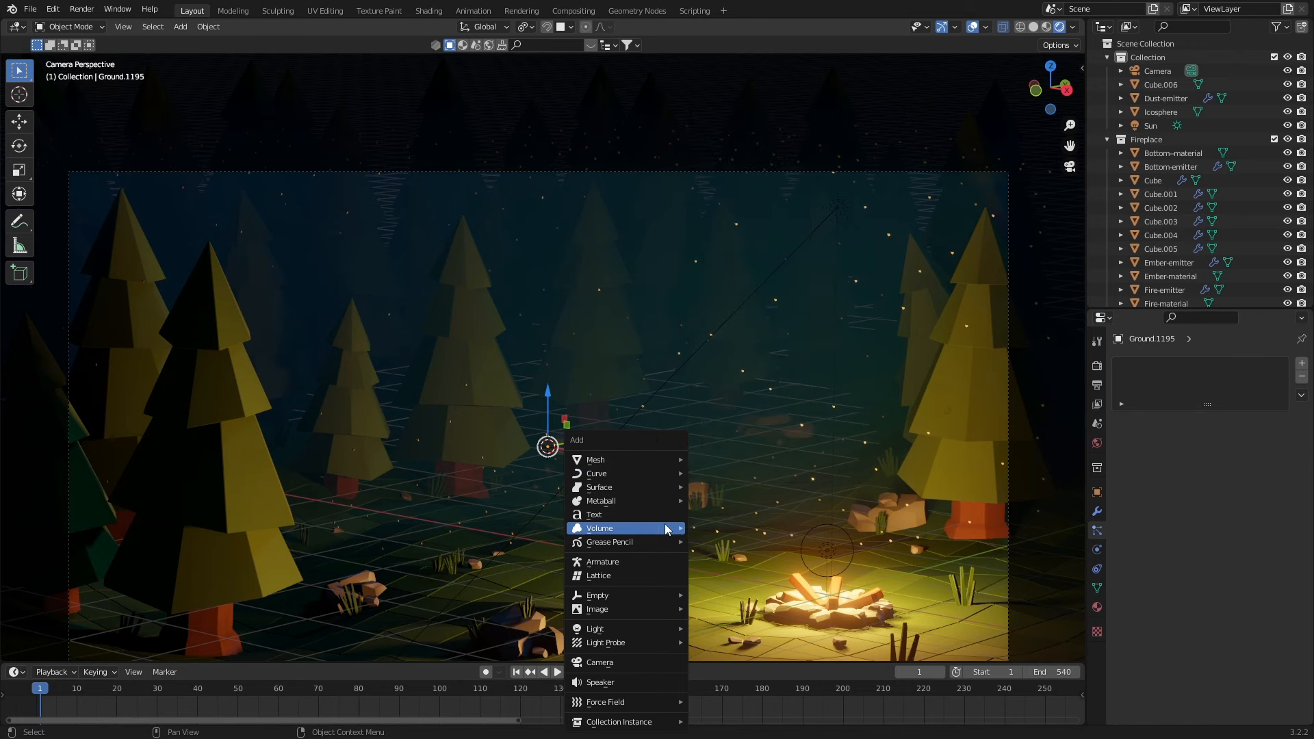
pyautogui.moveTo(648, 705)
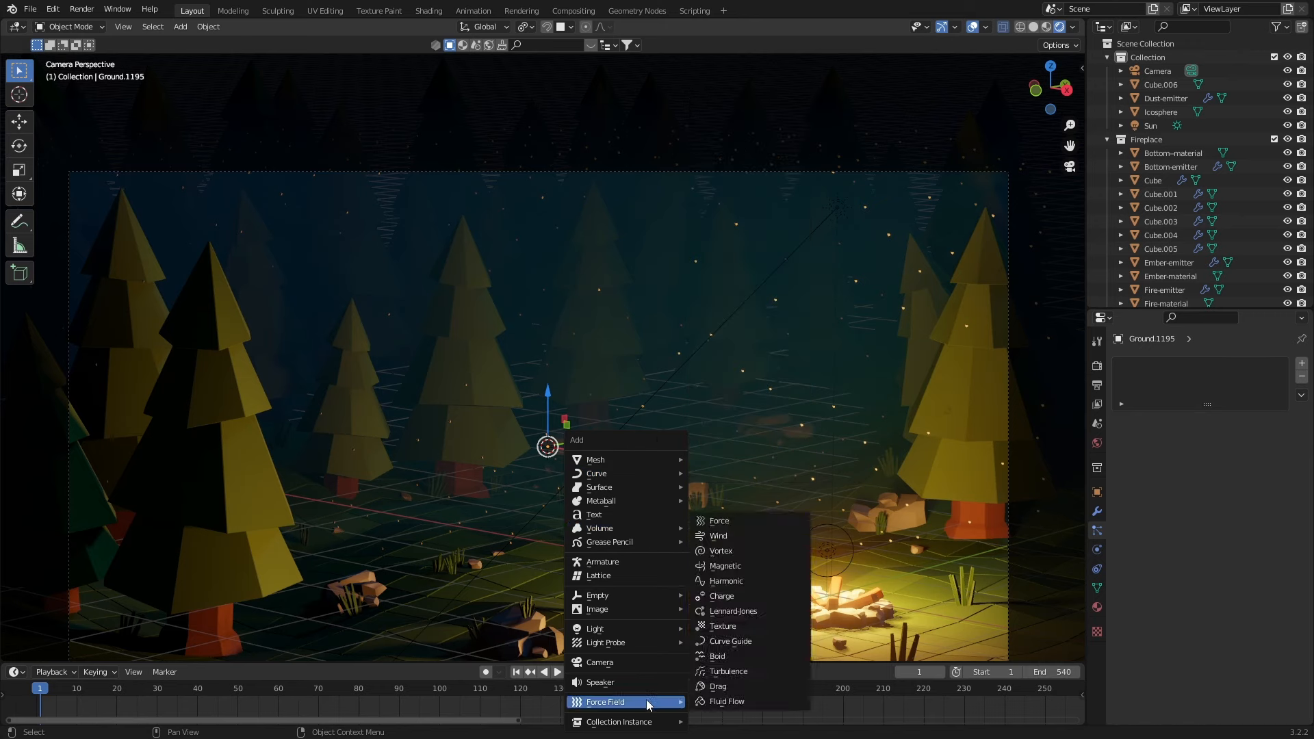
pyautogui.click(745, 677)
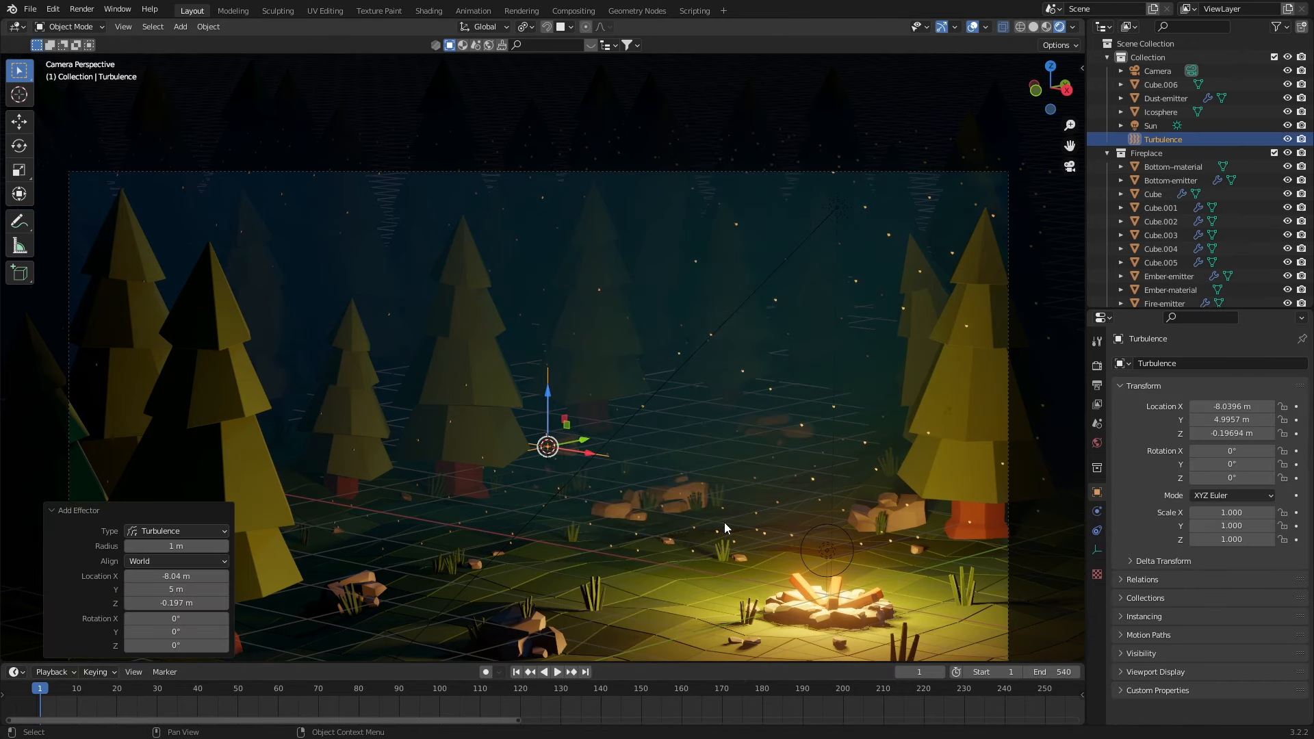
# - Raise the turbulence field about 0.63 m along Z while the animation plays, and return to frame 1
pyautogui.press('space')
pyautogui.press('g')
pyautogui.press('z')
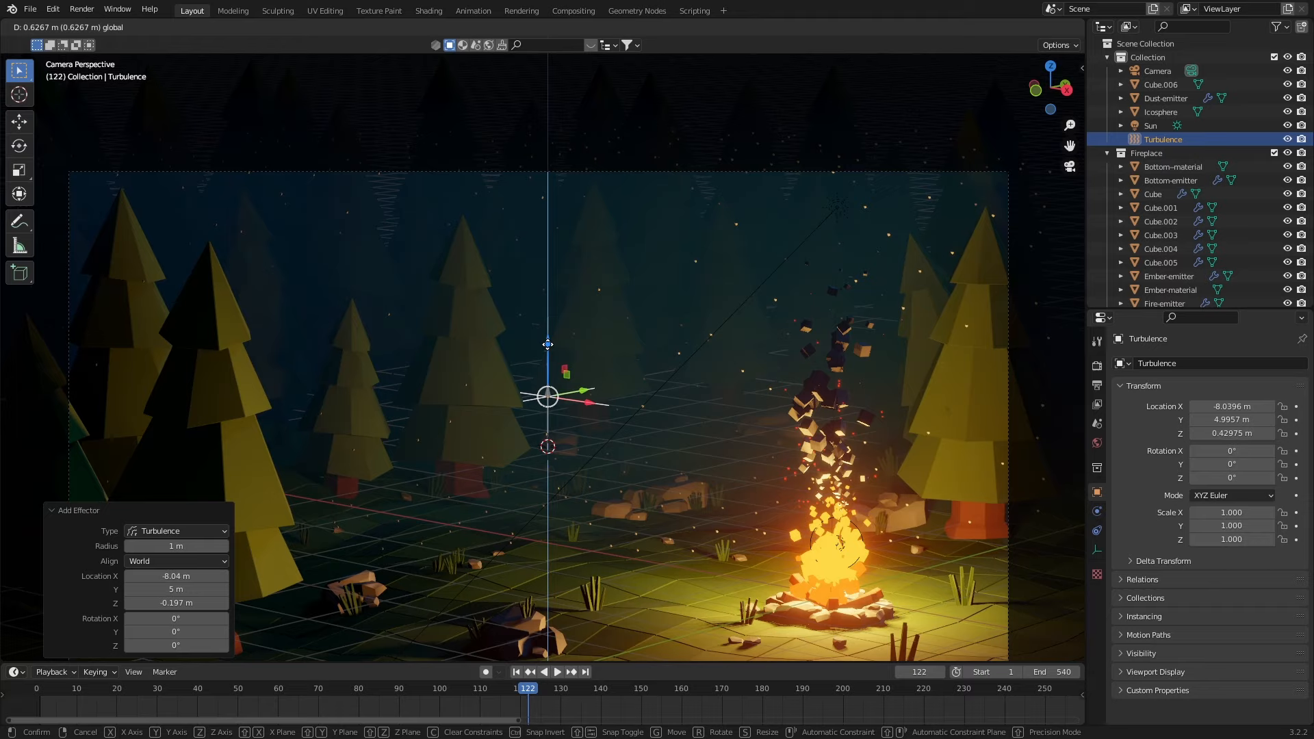
pyautogui.click(608, 396)
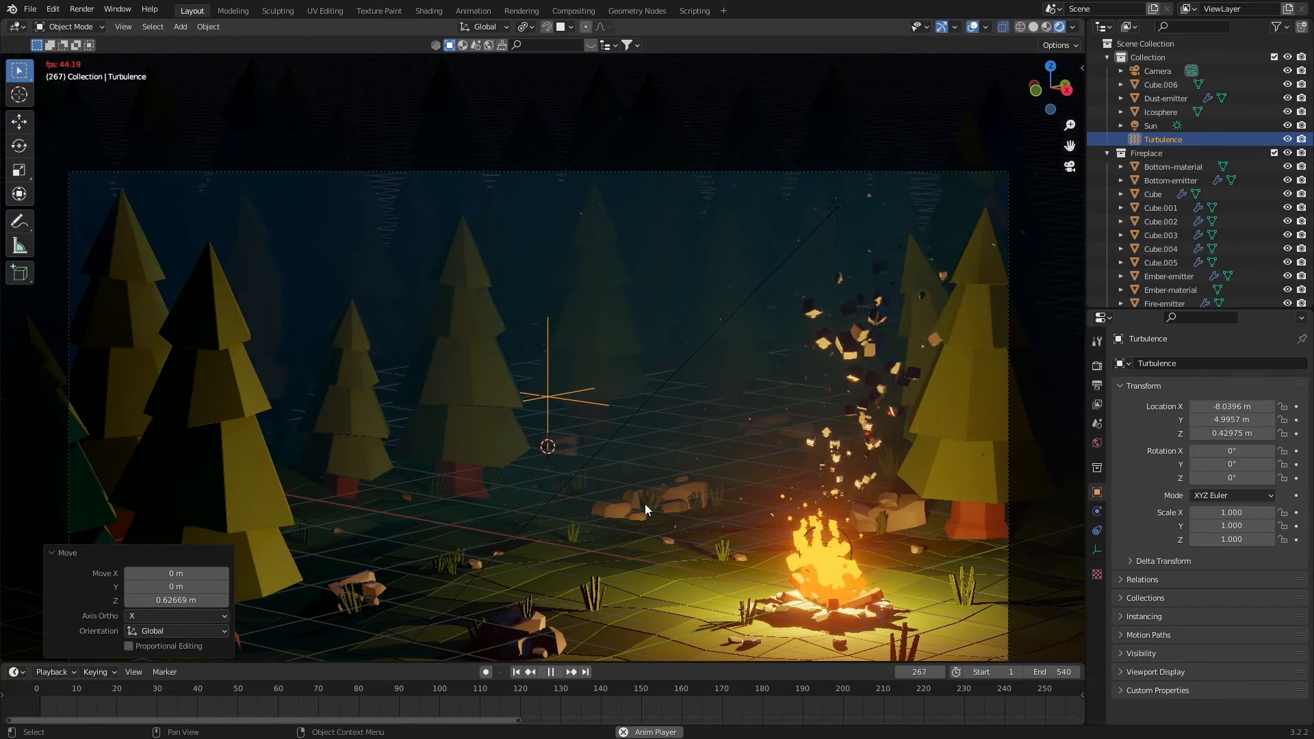
pyautogui.press('space')
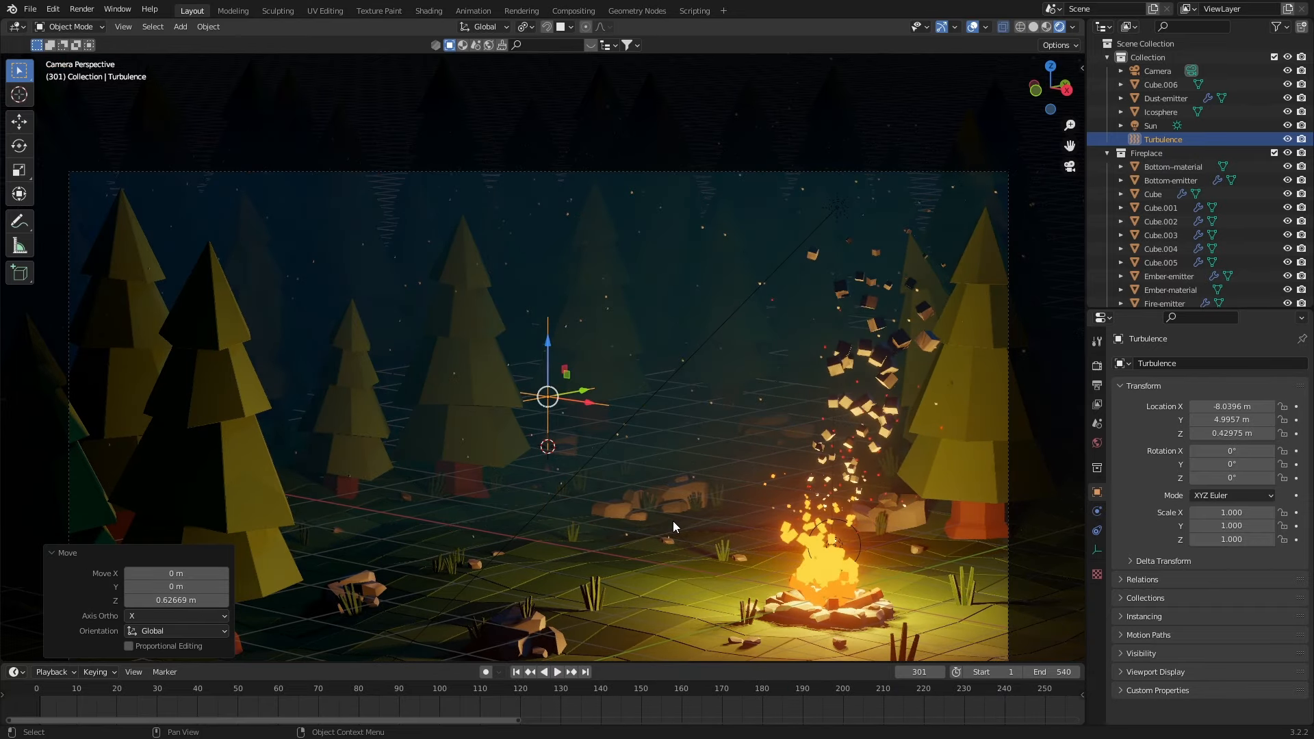
pyautogui.click(518, 672)
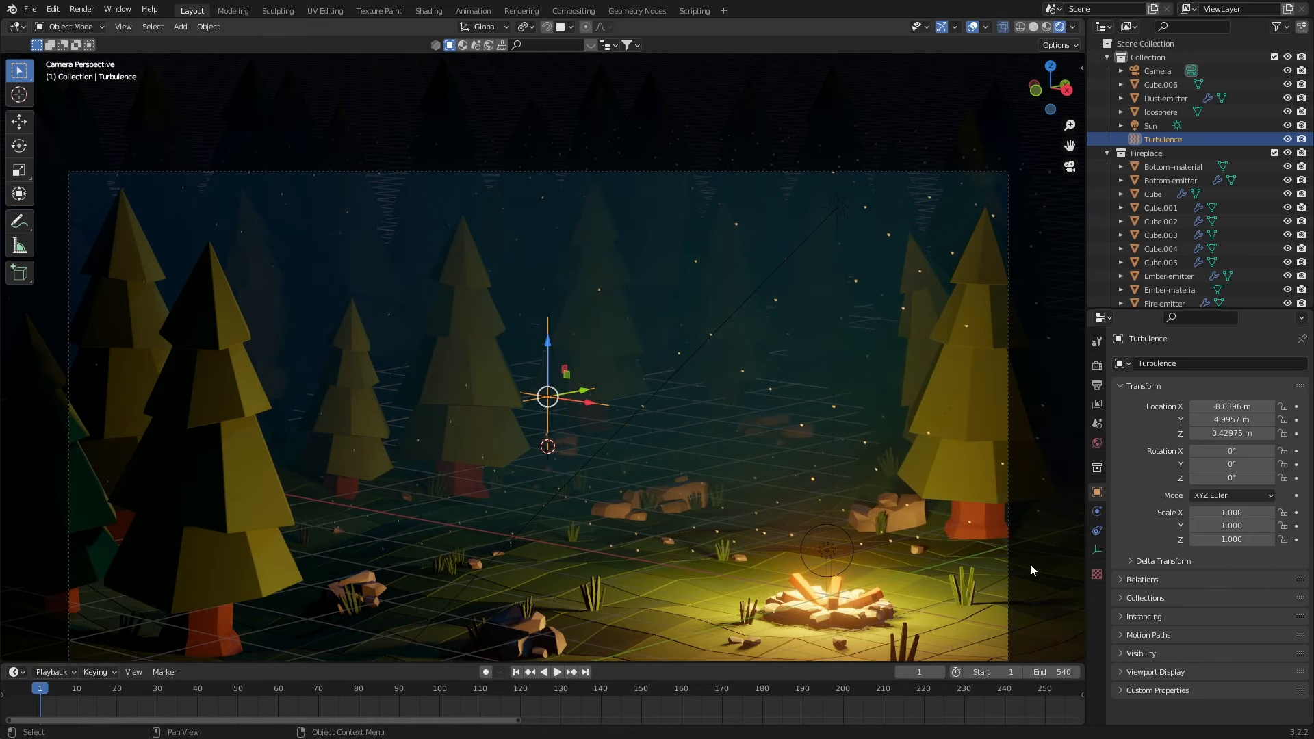
# - Set the turbulence force field's flow to 2 and its noise amount to 1
pyautogui.click(1097, 512)
pyautogui.moveTo(1244, 498); pyautogui.dragTo(1247, 498)
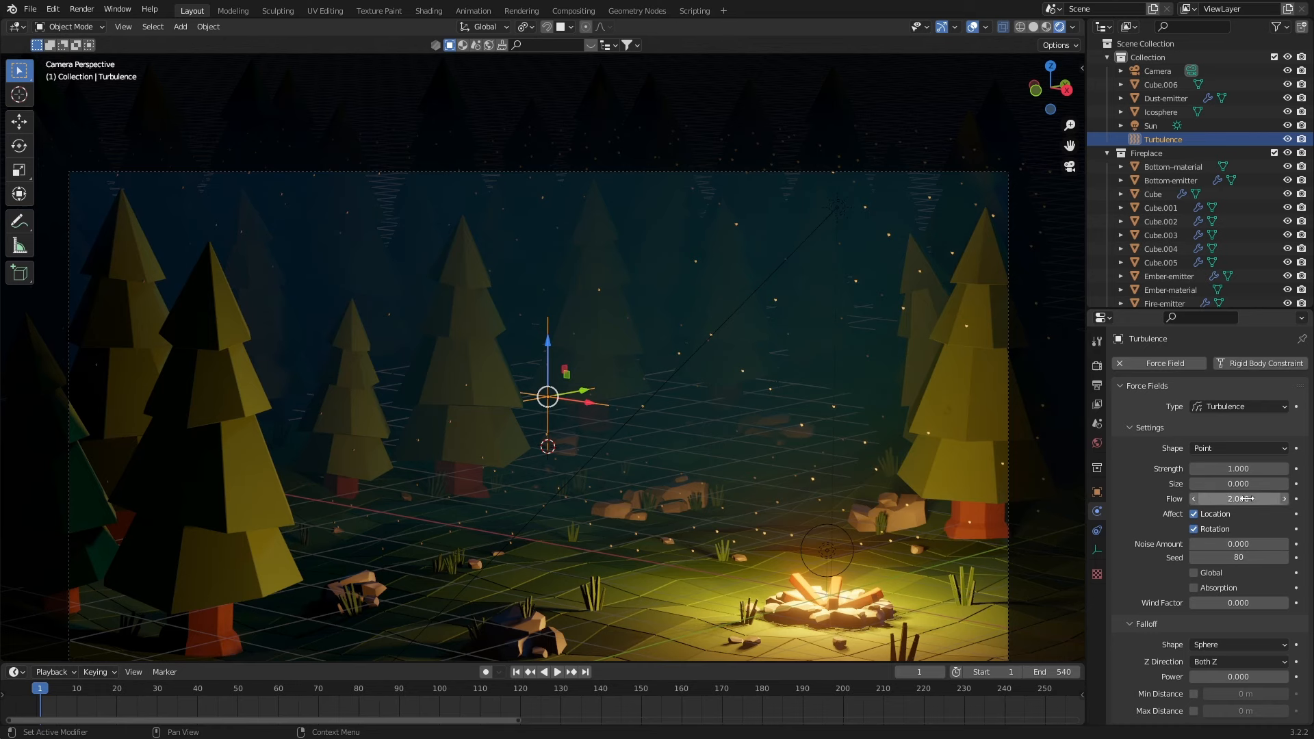
pyautogui.click(1245, 544)
pyautogui.write('1')
pyautogui.press('Return')
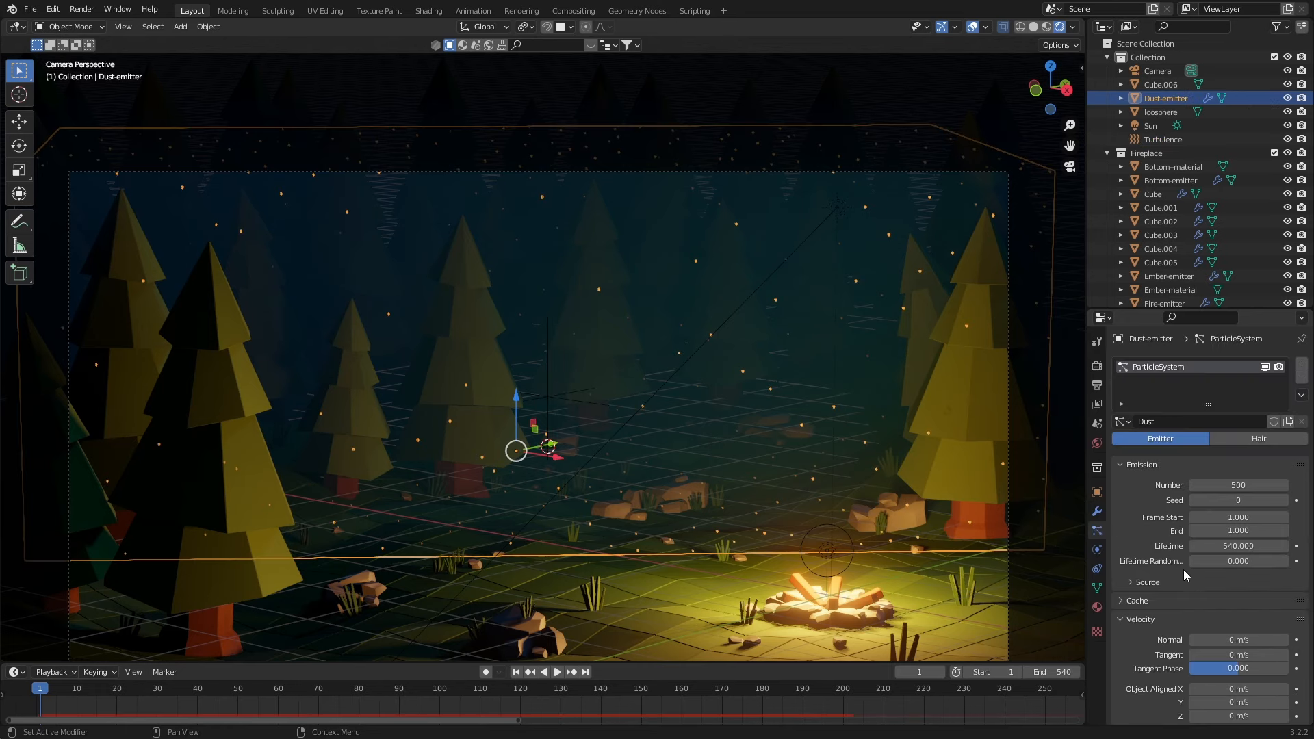
# - Reduce the Dust particles' render scale to 0.1 and preview the animation
pyautogui.scroll(-5, 1184, 569)
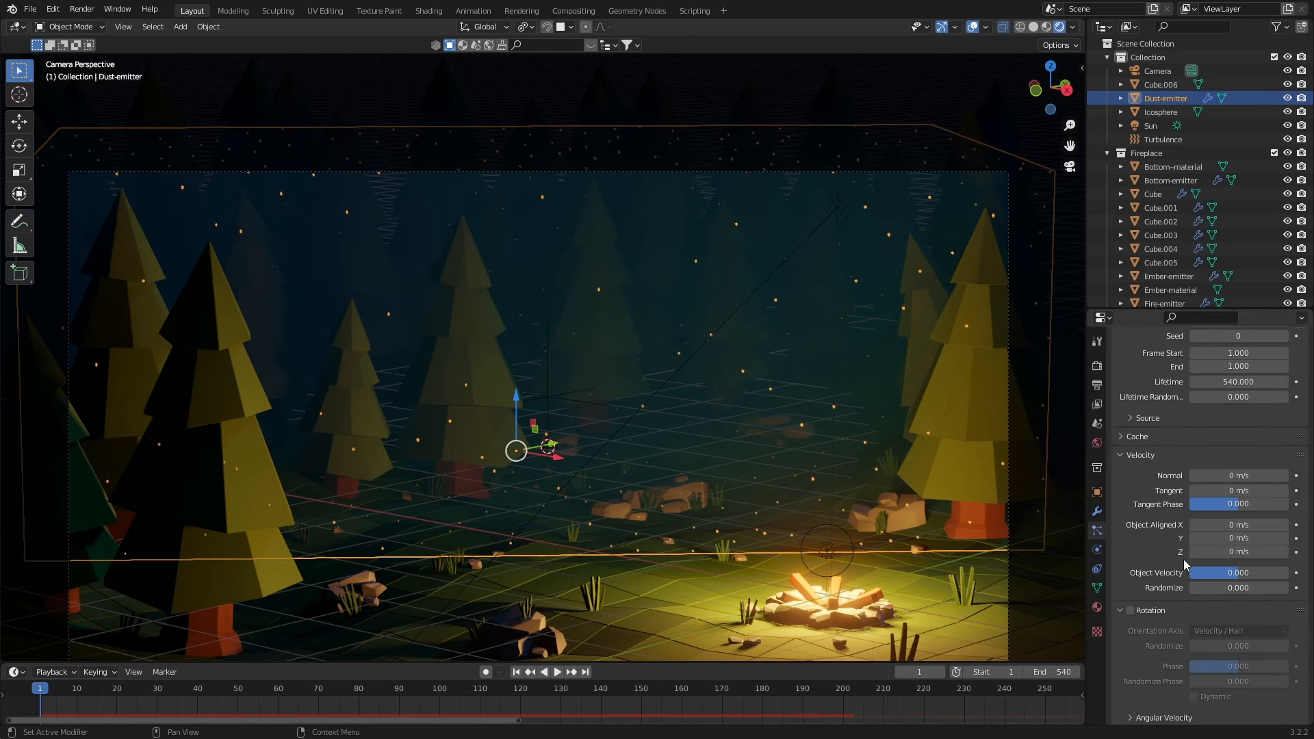
pyautogui.click(1238, 545)
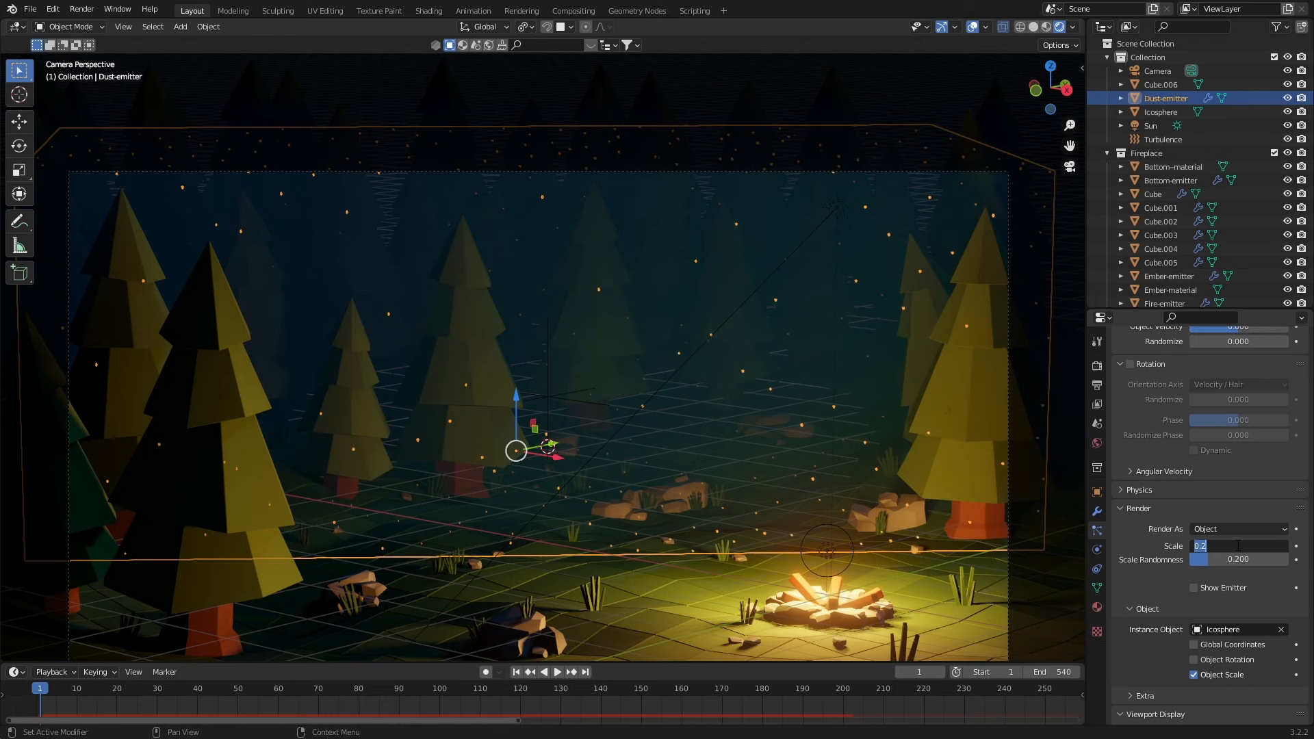
pyautogui.write('.1')
pyautogui.press('Return')
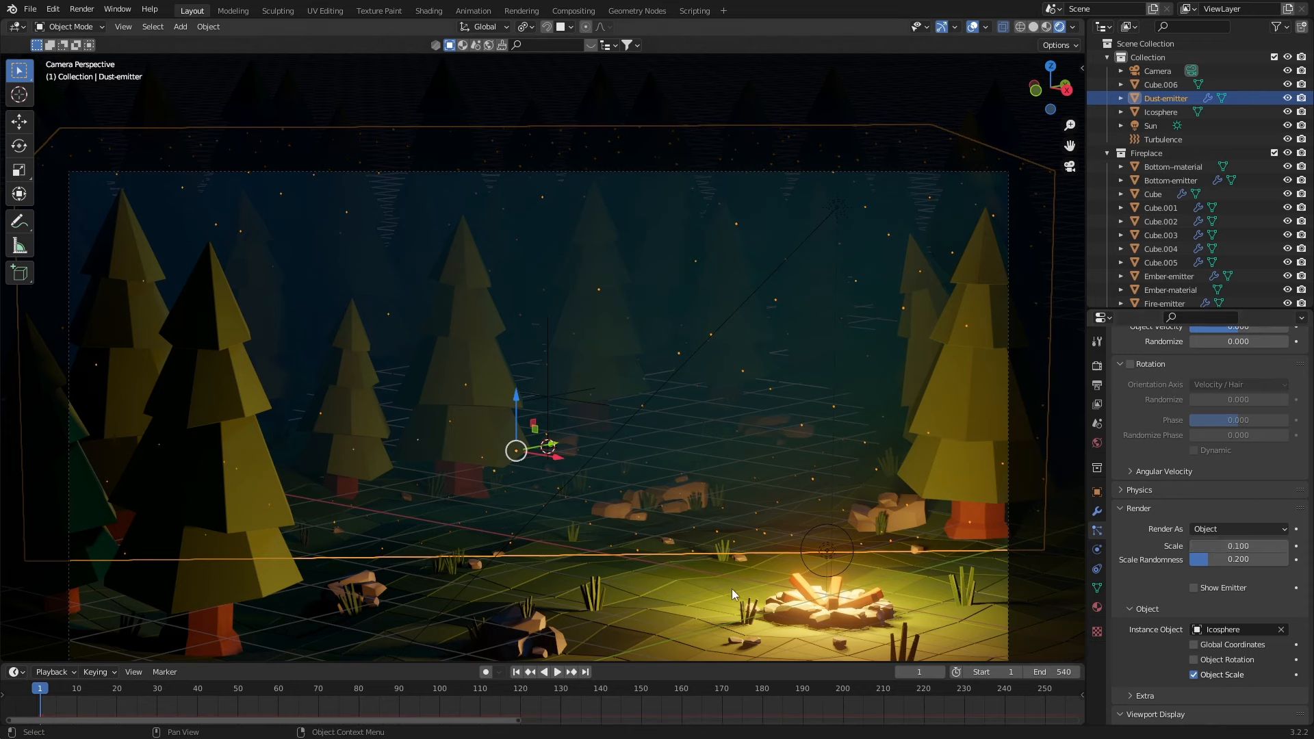
pyautogui.click(749, 593)
pyautogui.press('space')
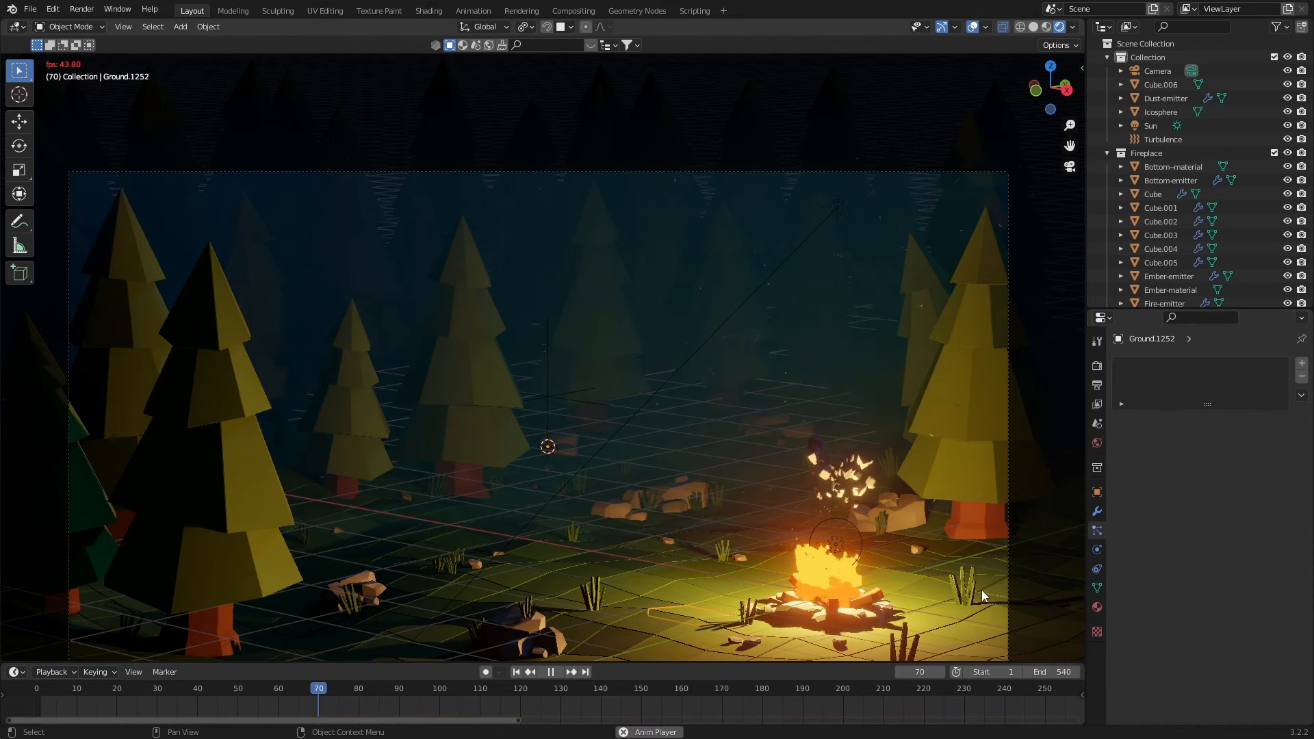
pyautogui.press('space')
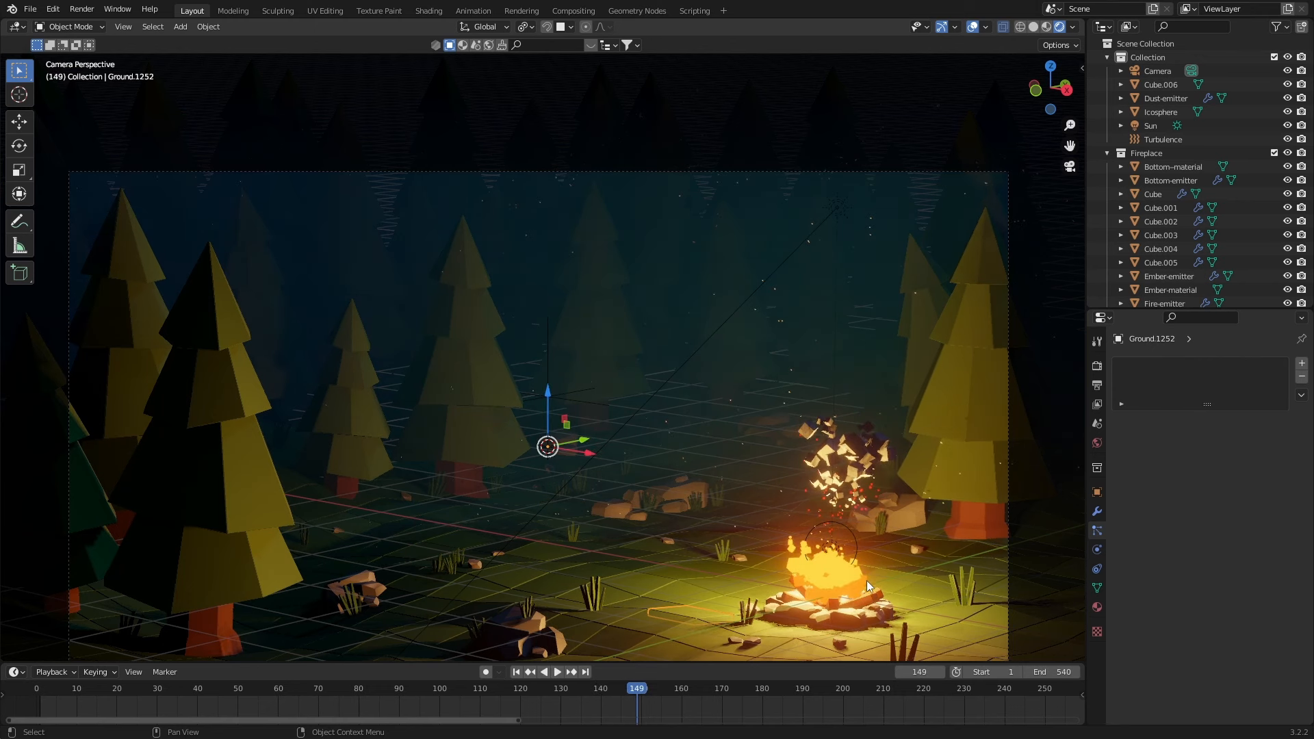
# - Select the Smoke-emitter above the campfire and set its turbulence field weight to 0
pyautogui.click(856, 460)
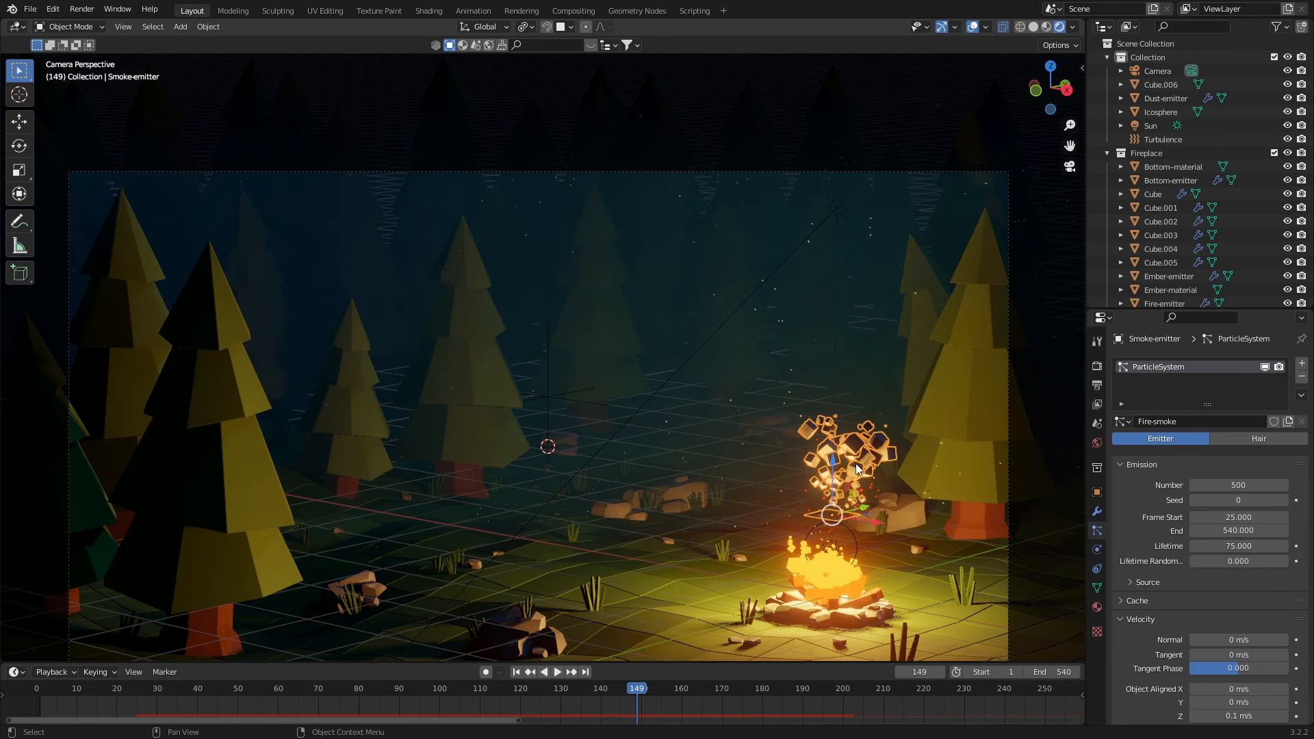
pyautogui.scroll(-15, 1199, 547)
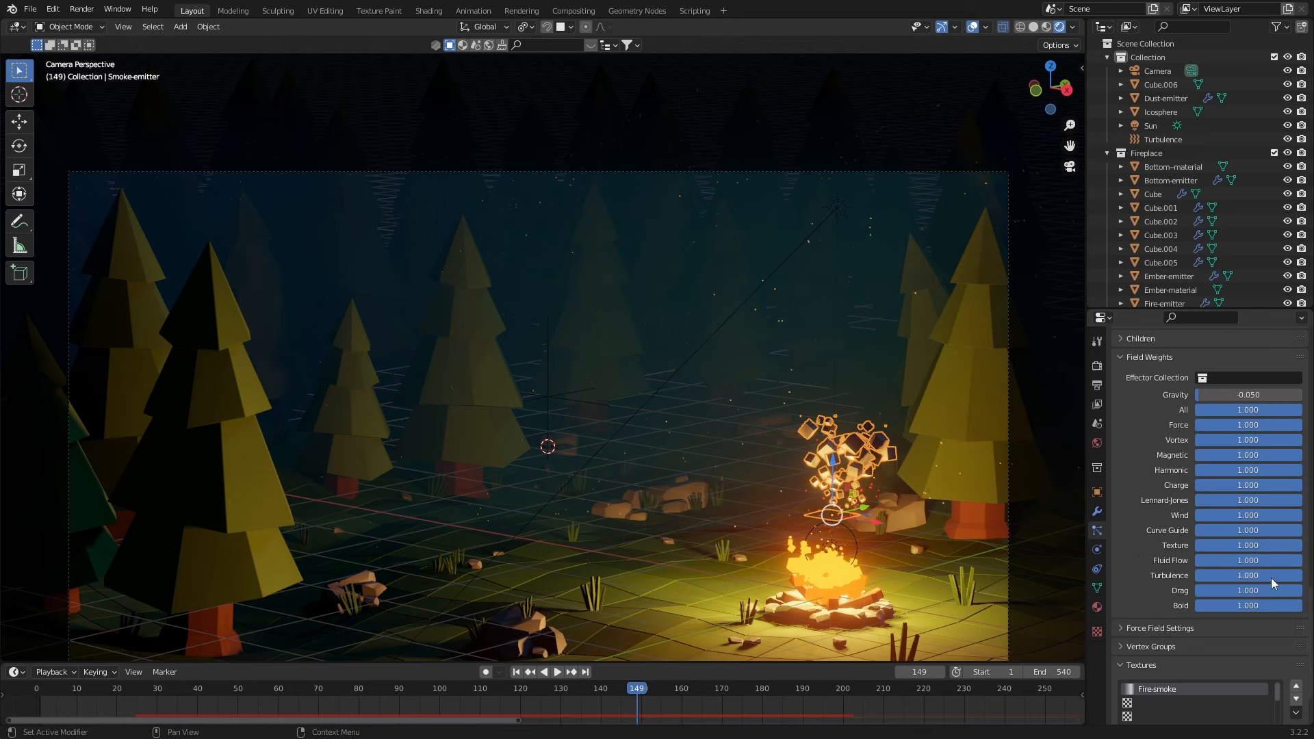
pyautogui.moveTo(1271, 578); pyautogui.dragTo(1157, 581)
# - Select the Fire-emitter in the campfire and set its turbulence field weight to 0
pyautogui.click(835, 539)
pyautogui.click(835, 538)
pyautogui.click(838, 568)
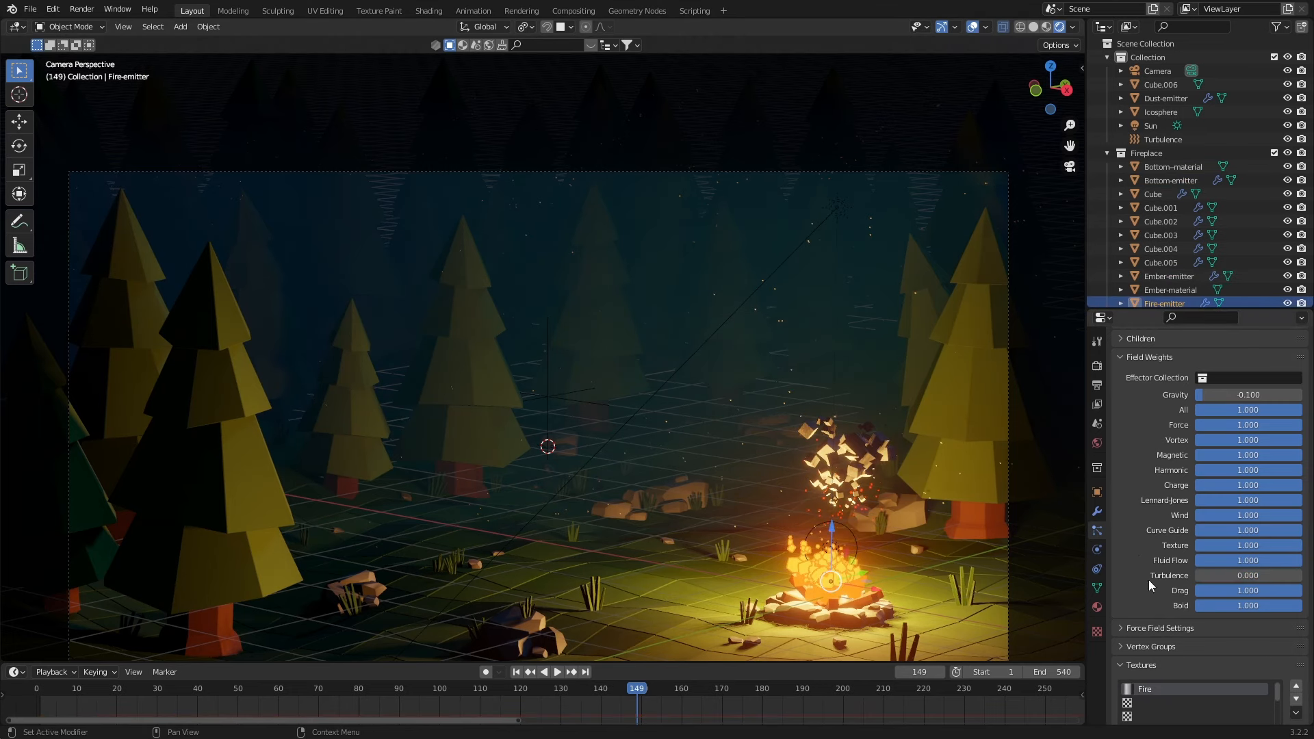
# - Select the Bottom-emitter in the campfire and set its turbulence field weight to 0
pyautogui.click(848, 591)
pyautogui.click(847, 590)
pyautogui.scroll(-15, 1221, 578)
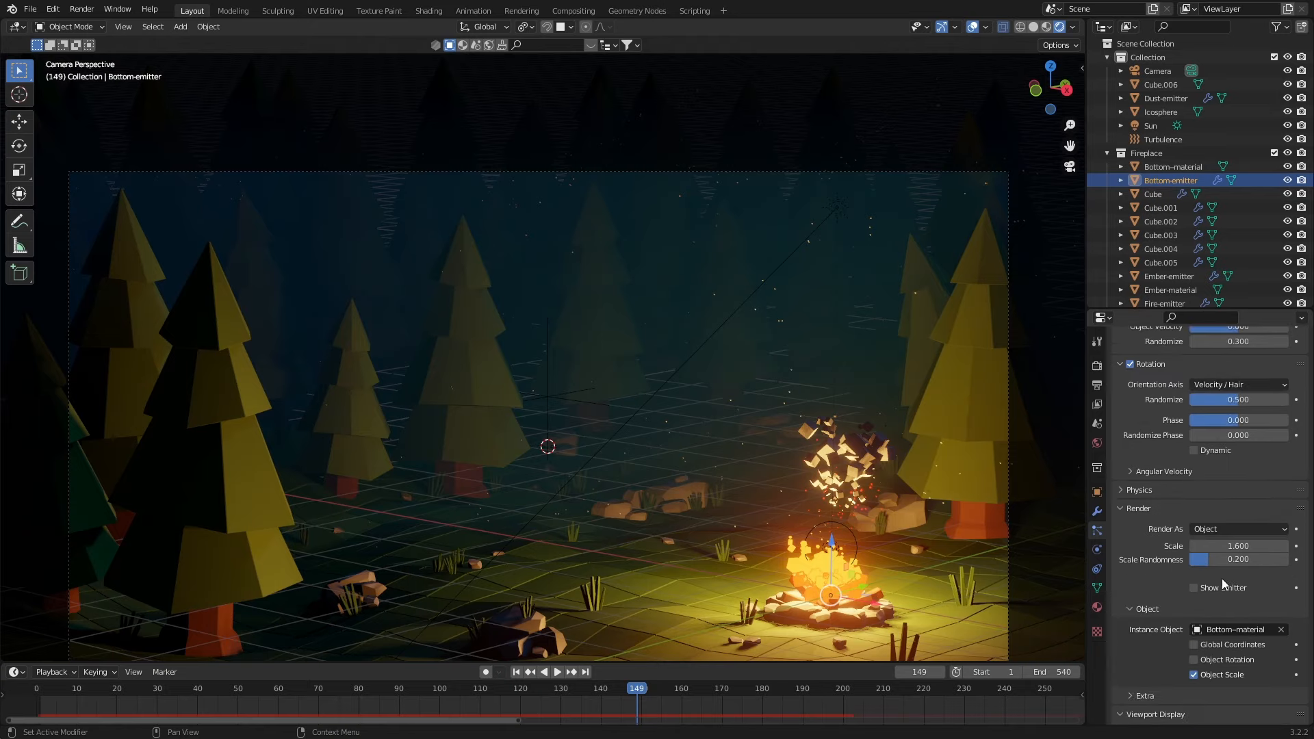
pyautogui.moveTo(1232, 548); pyautogui.dragTo(1191, 547)
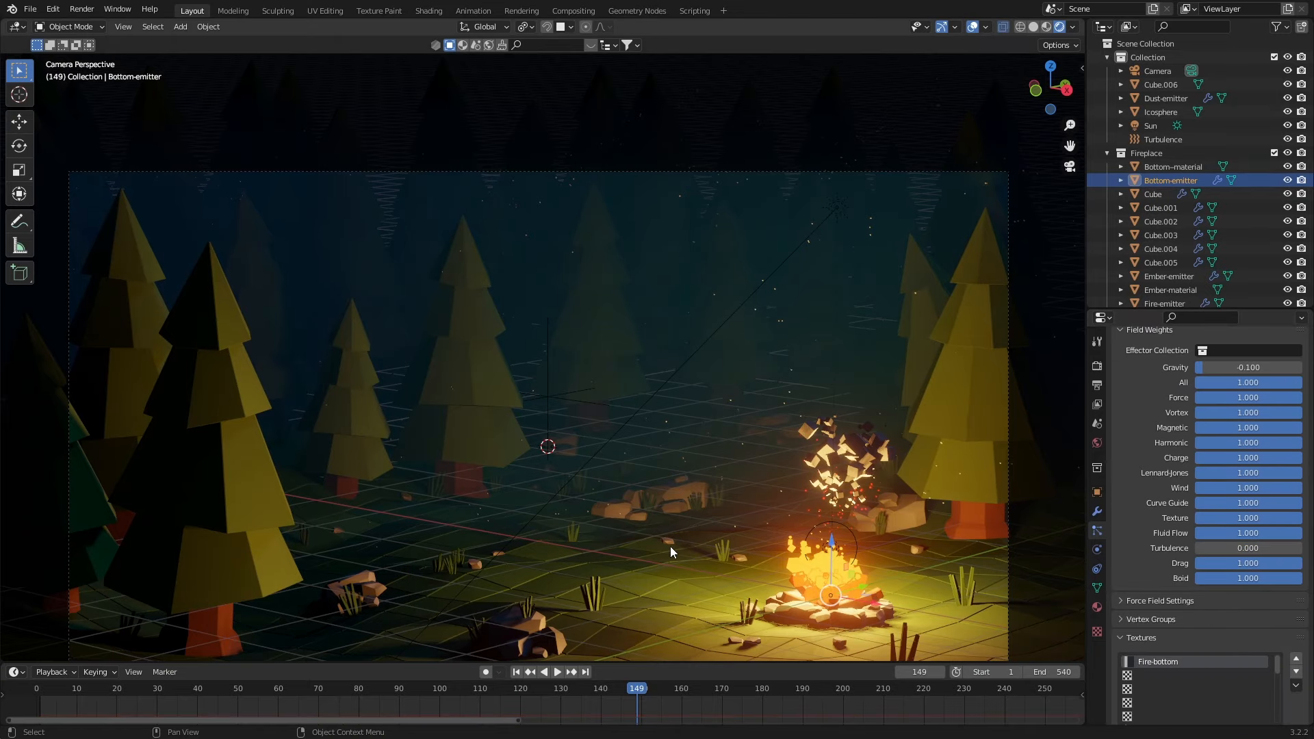
# - Play the animation in the camera view to check the fire, smoke and dust motion, and stop playback
pyautogui.press('space')
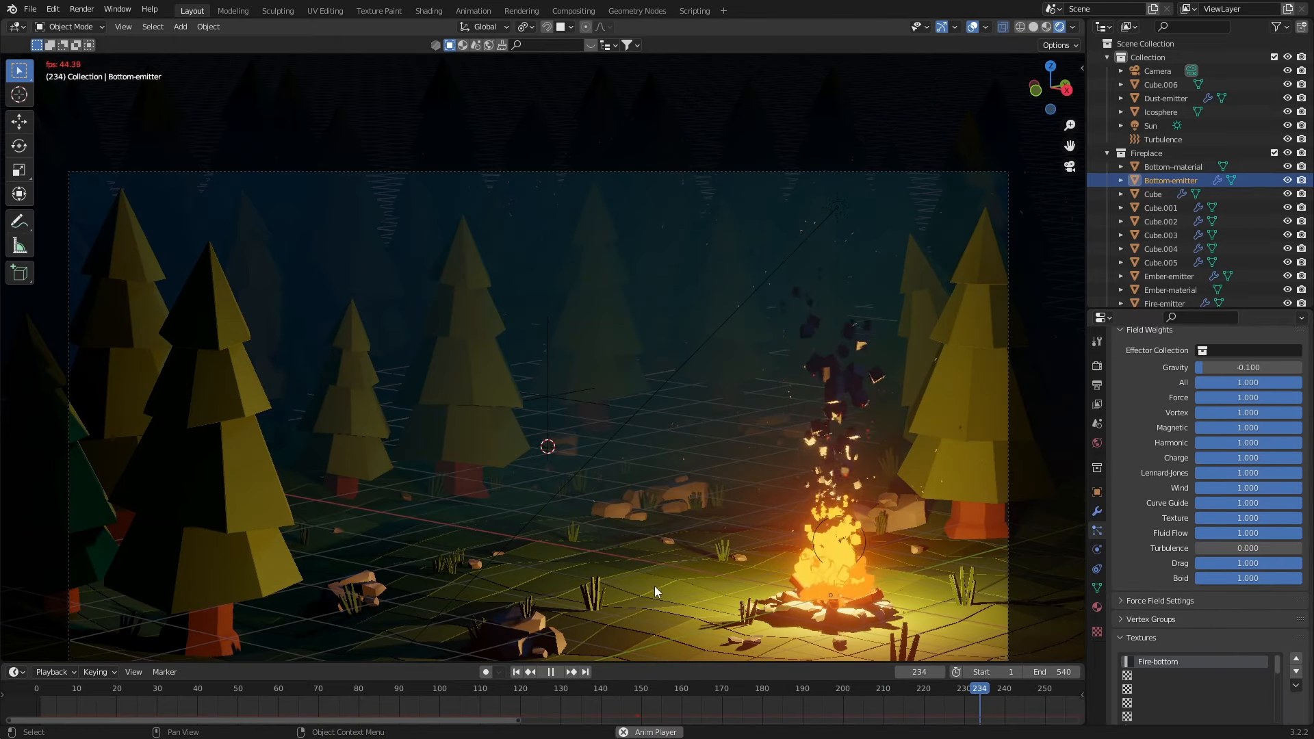
pyautogui.keyDown('shift'); pyautogui.moveTo(654, 586); pyautogui.dragTo(674, 520, button='middle'); pyautogui.keyUp('shift')
pyautogui.click(1041, 587)
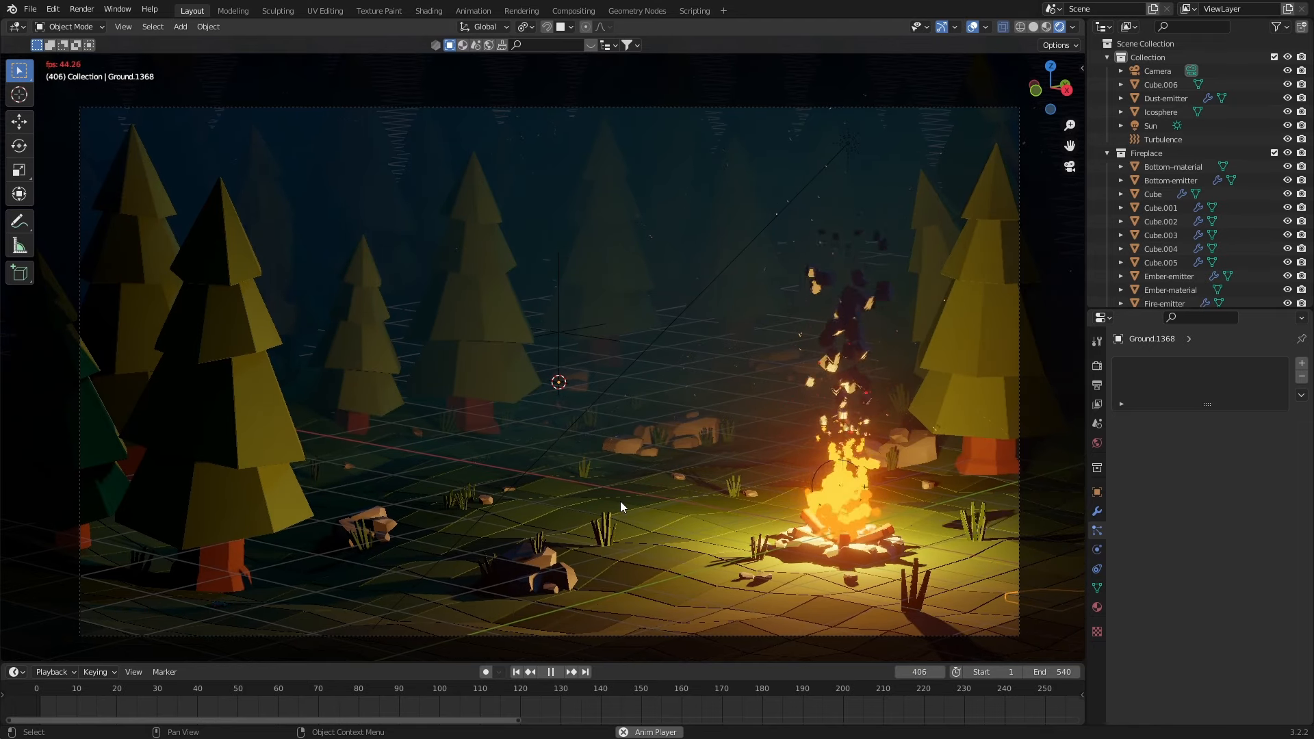
pyautogui.press('Escape')
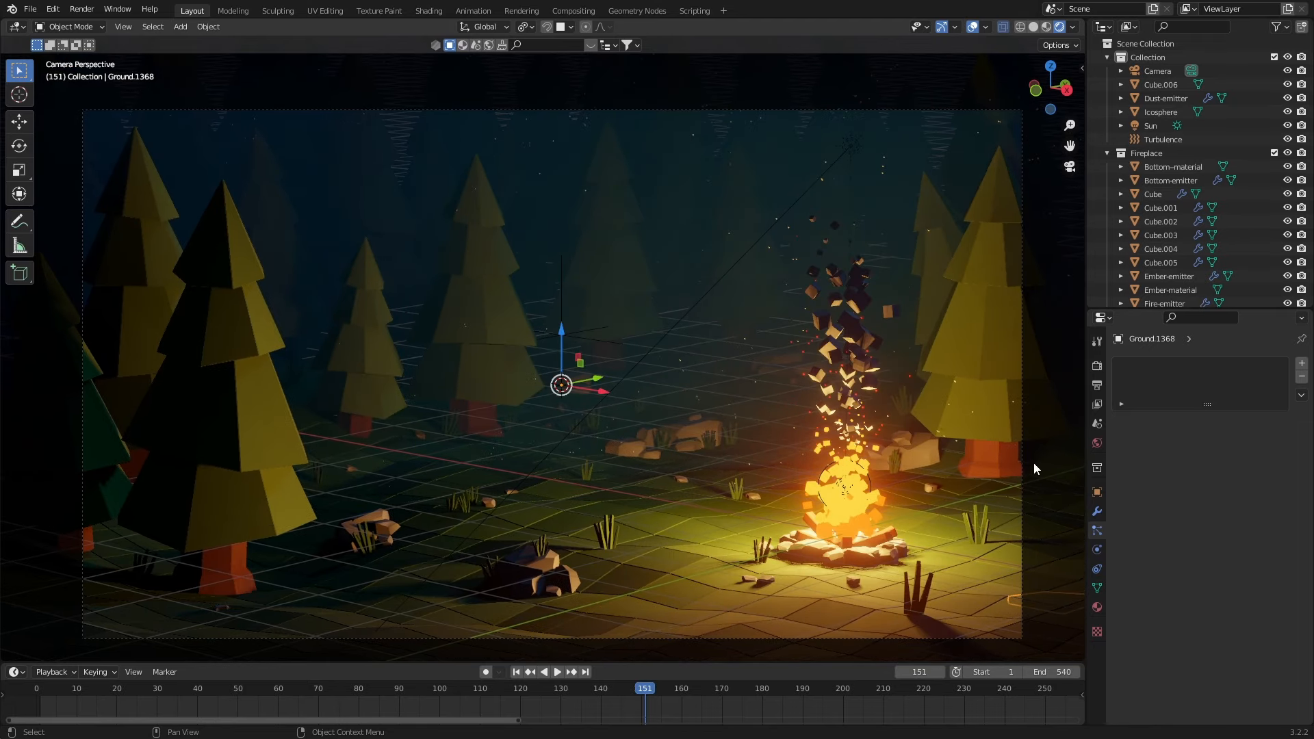
# - Select the Camera and enable depth of field in its lens settings
pyautogui.click(1159, 72)
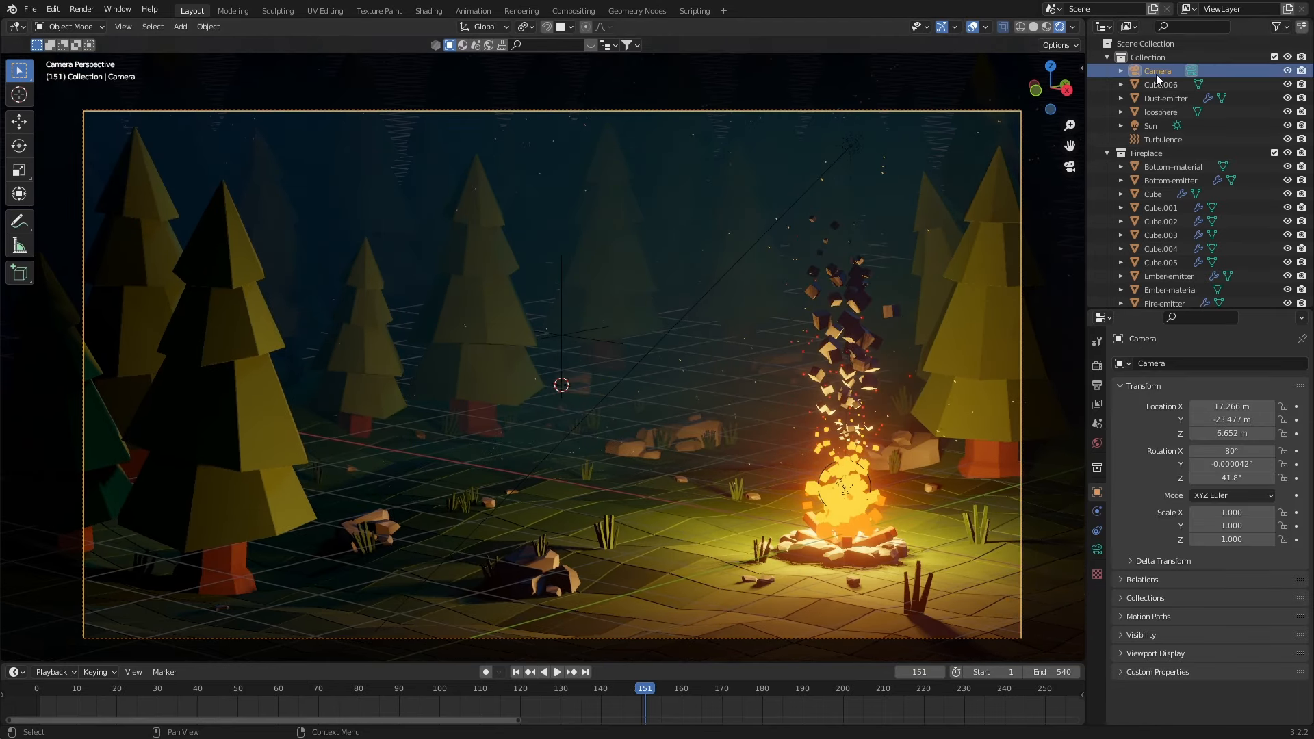
pyautogui.click(1097, 551)
pyautogui.scroll(-1, 1168, 524)
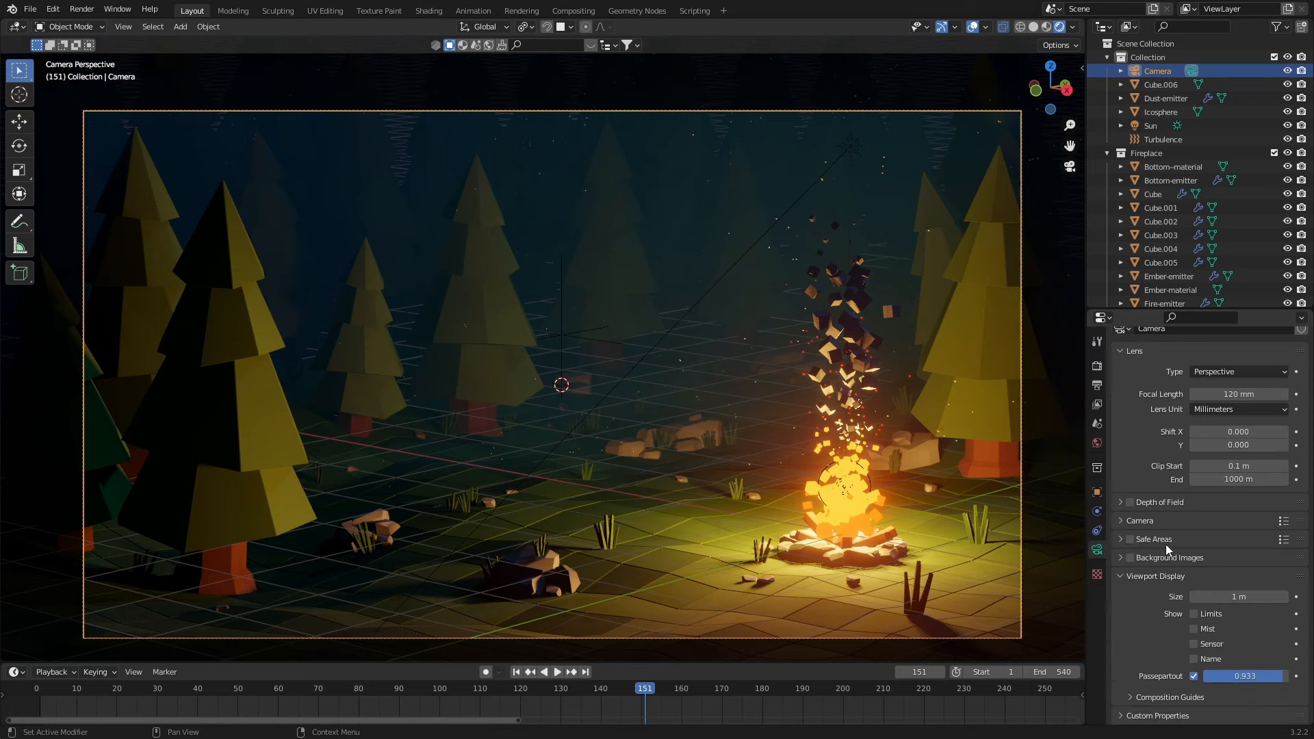
pyautogui.click(1130, 502)
pyautogui.click(1123, 503)
pyautogui.scroll(-3, 1133, 521)
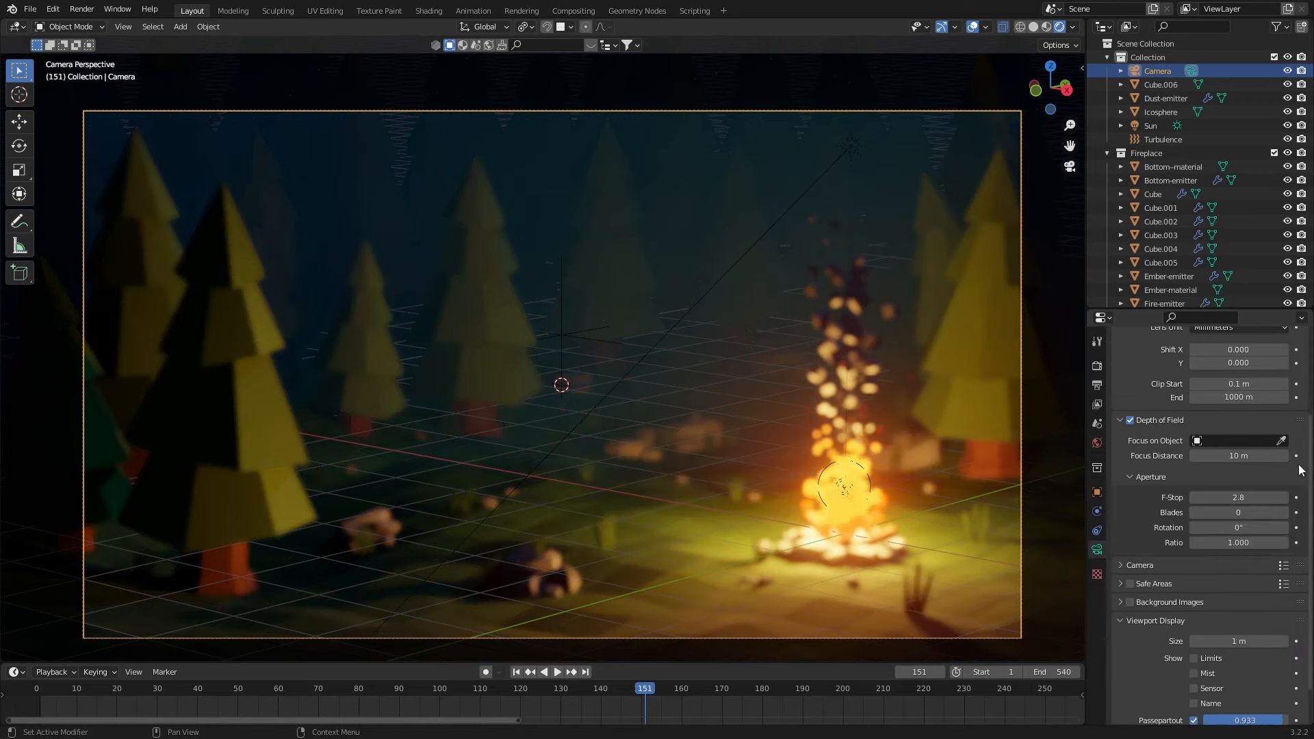
# - Focus the camera's depth of field on the campfire's Bottom-emitter and lower the aperture's f-stop
pyautogui.click(1281, 441)
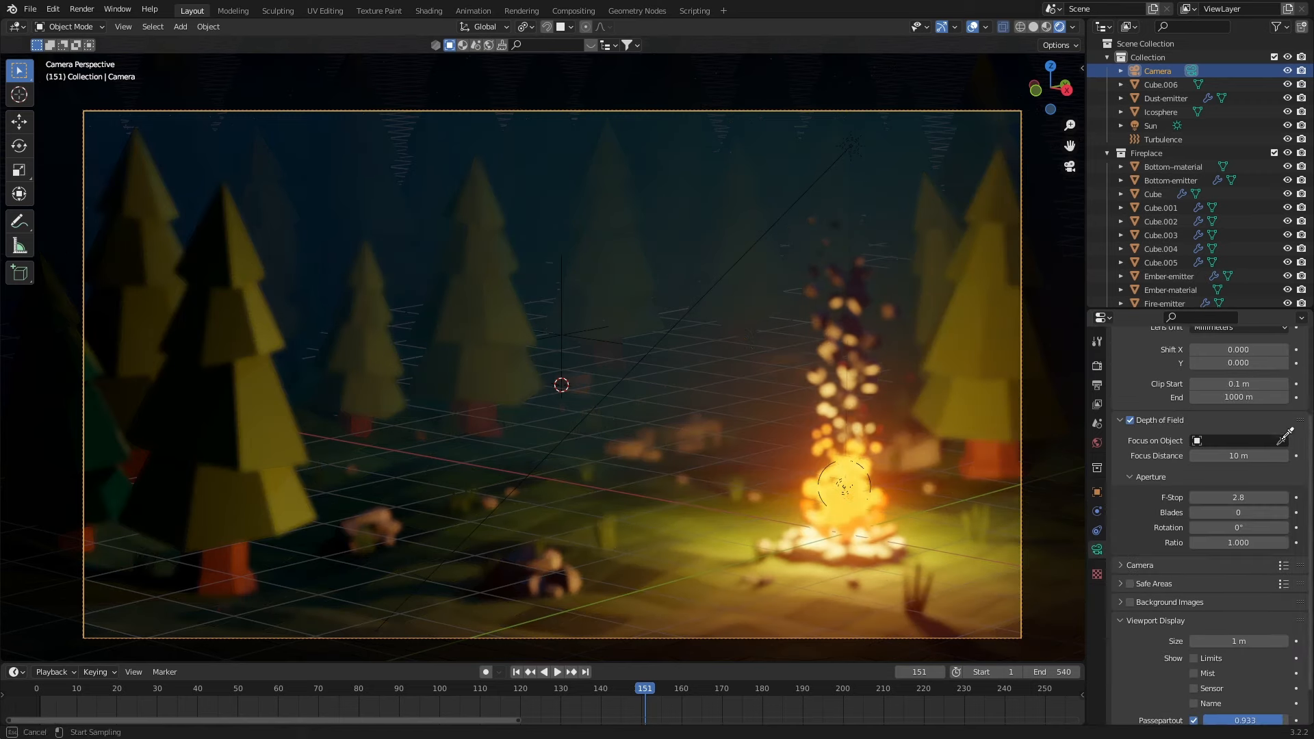
pyautogui.click(844, 525)
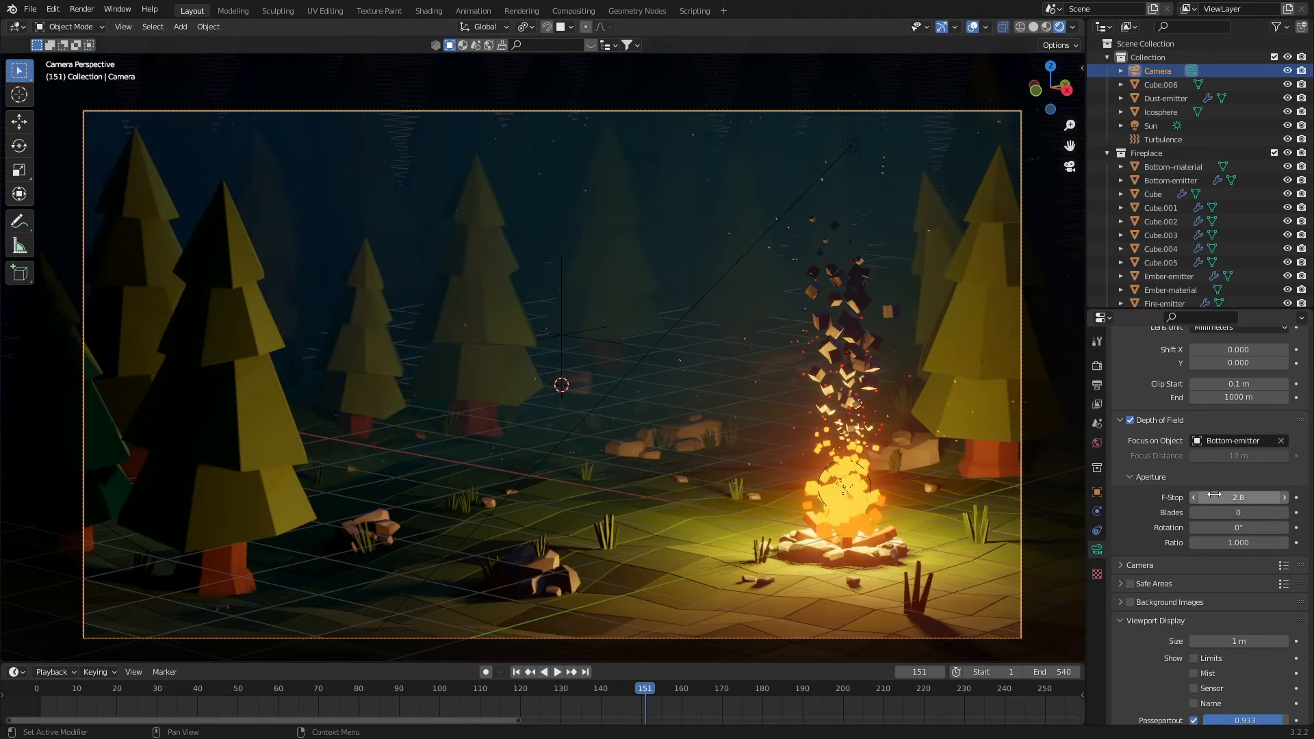
pyautogui.moveTo(1240, 497); pyautogui.dragTo(1205, 496)
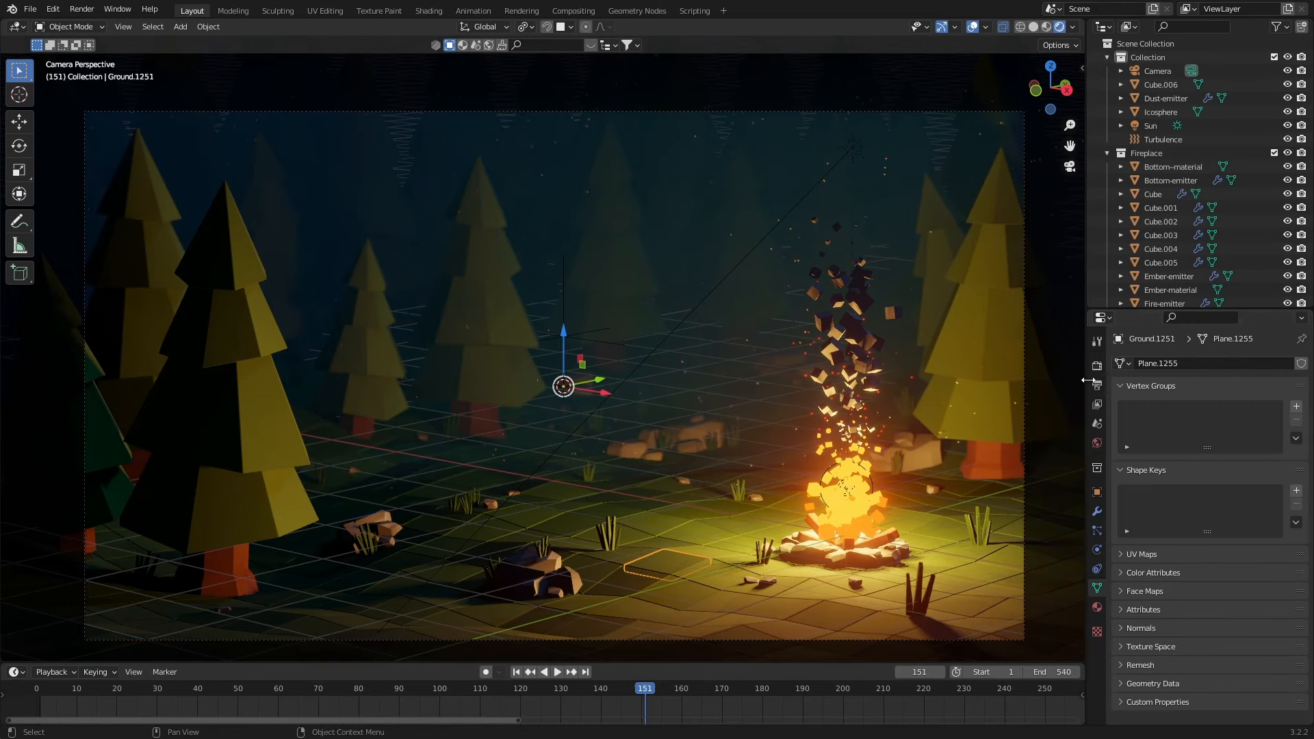
# - Set the Eevee render sampling to 124 samples
pyautogui.click(1097, 365)
pyautogui.click(1248, 407)
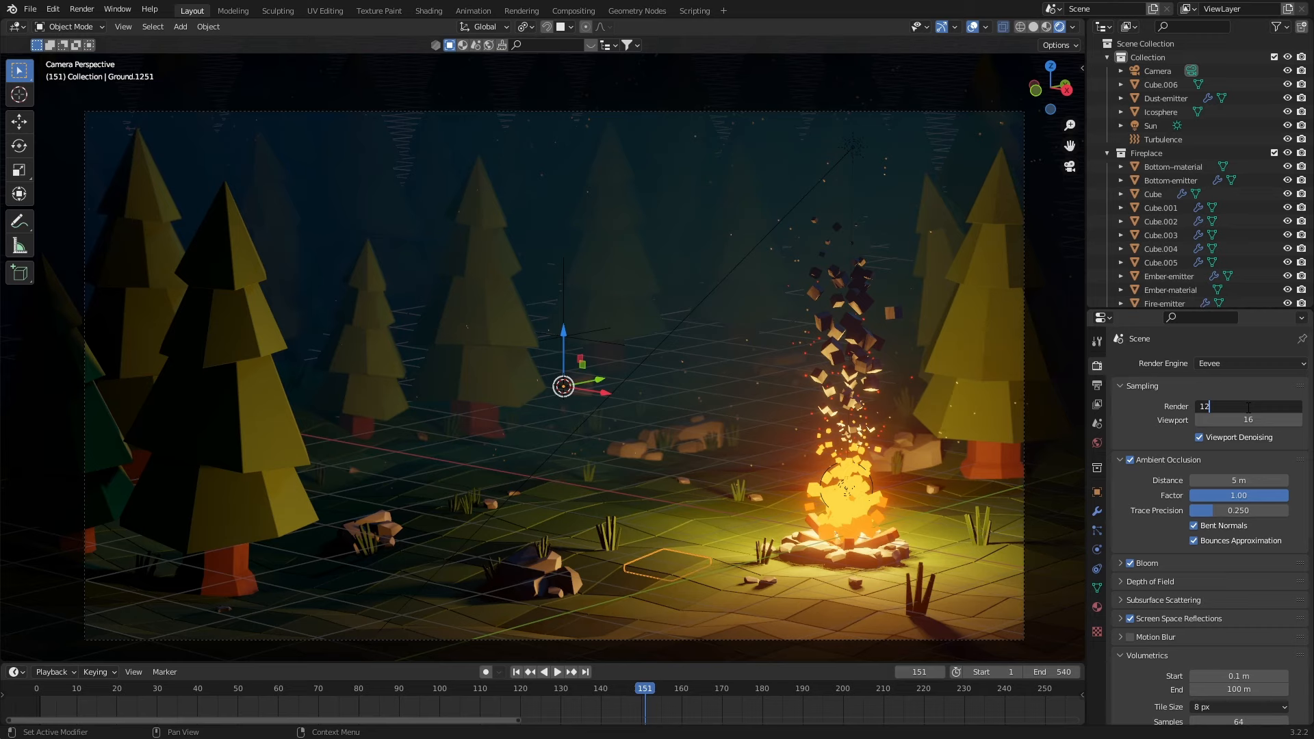
pyautogui.write('124')
pyautogui.press('Return')
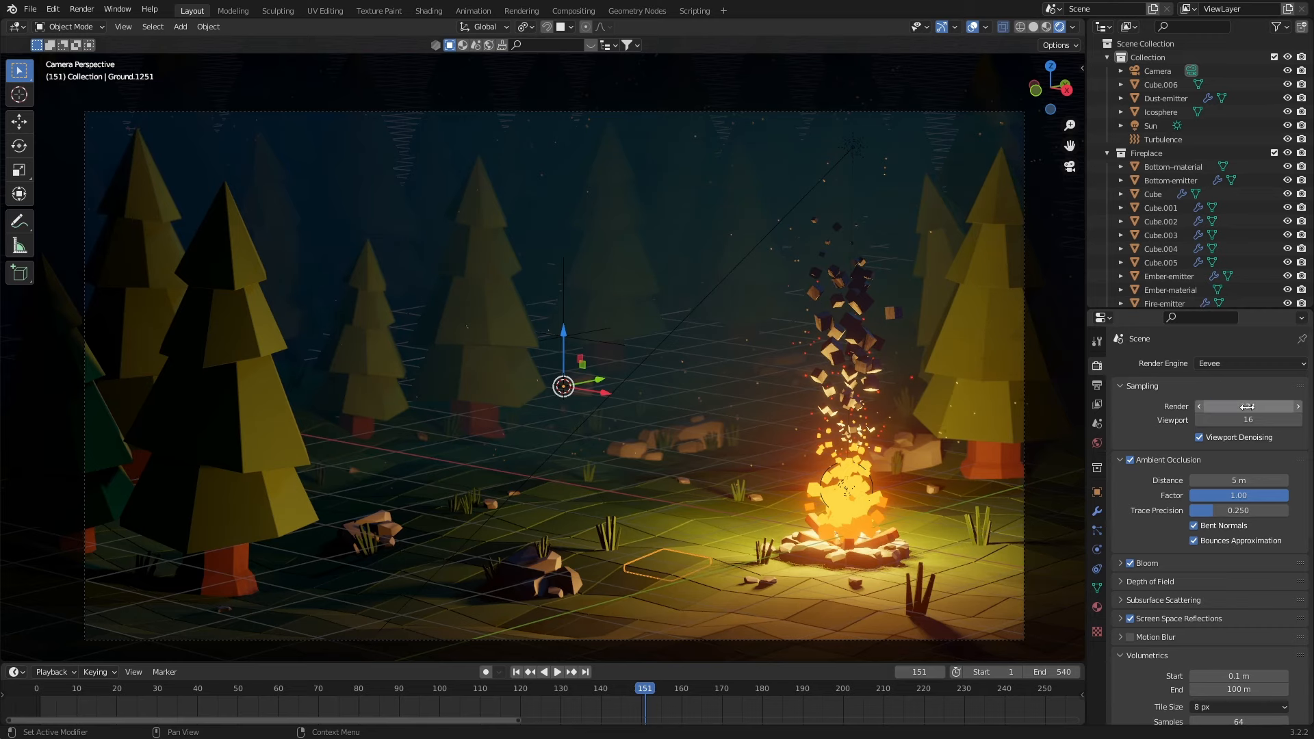
# - Render the current frame as a still image, view the result and minimize the render window
pyautogui.click(82, 8)
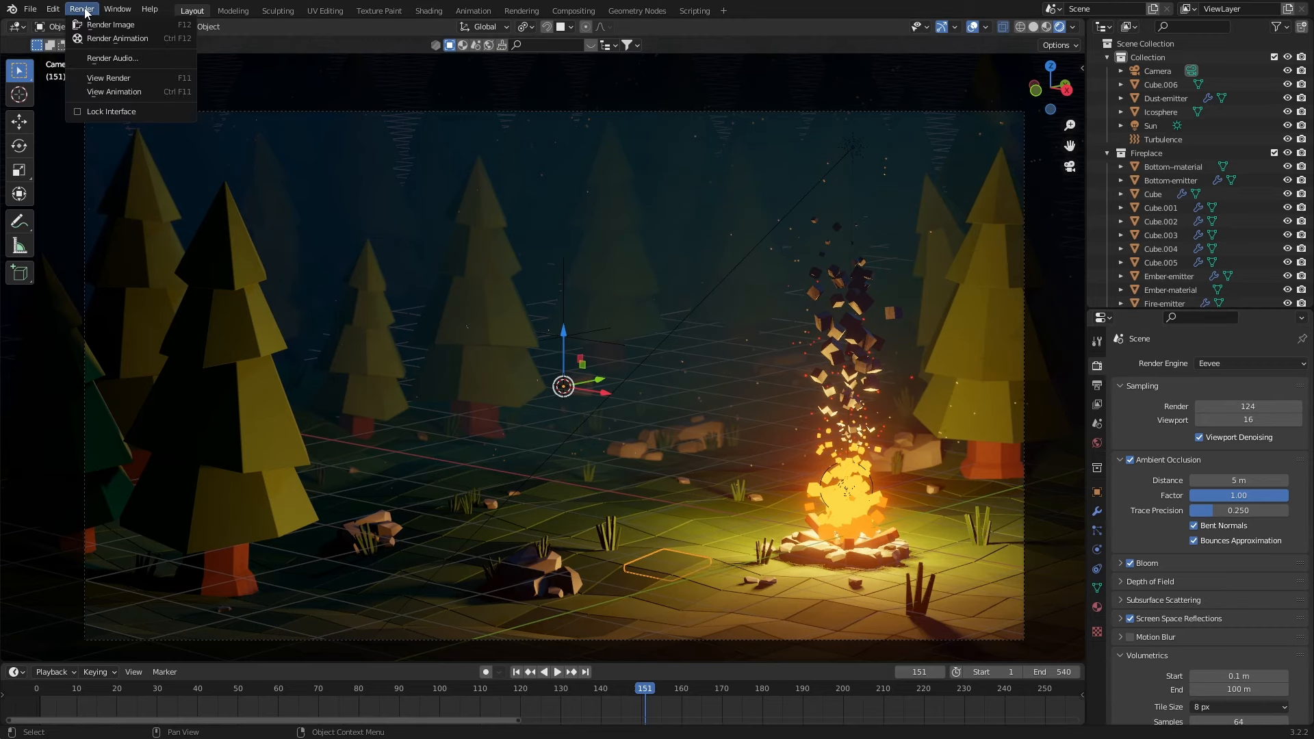
pyautogui.click(120, 26)
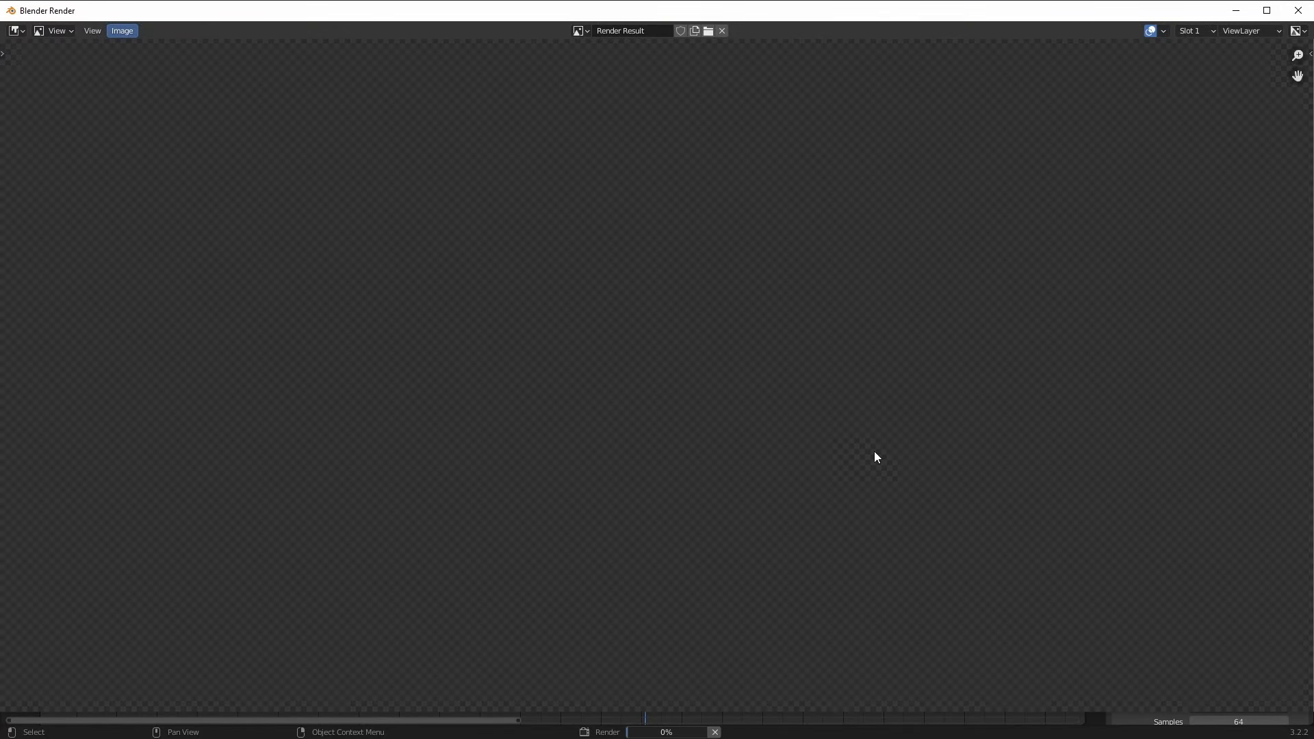
pyautogui.scroll(-1, 742, 419)
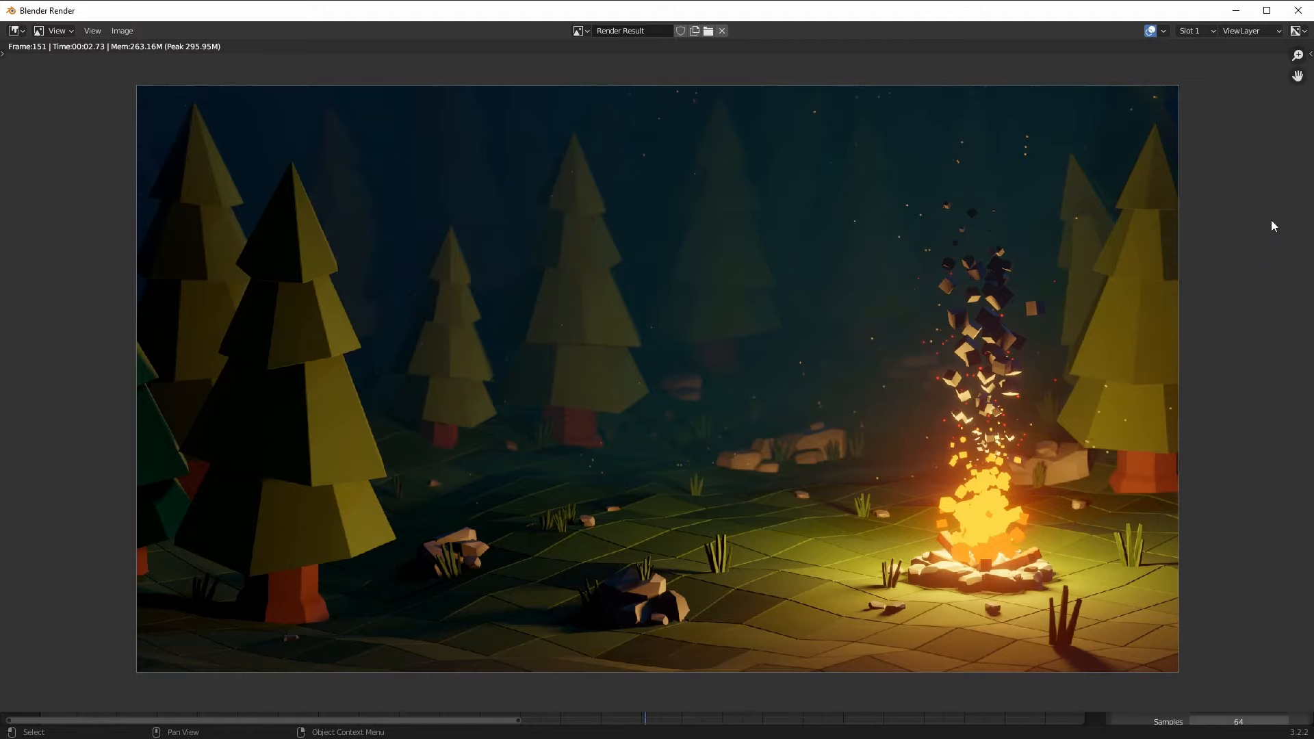
pyautogui.click(1237, 12)
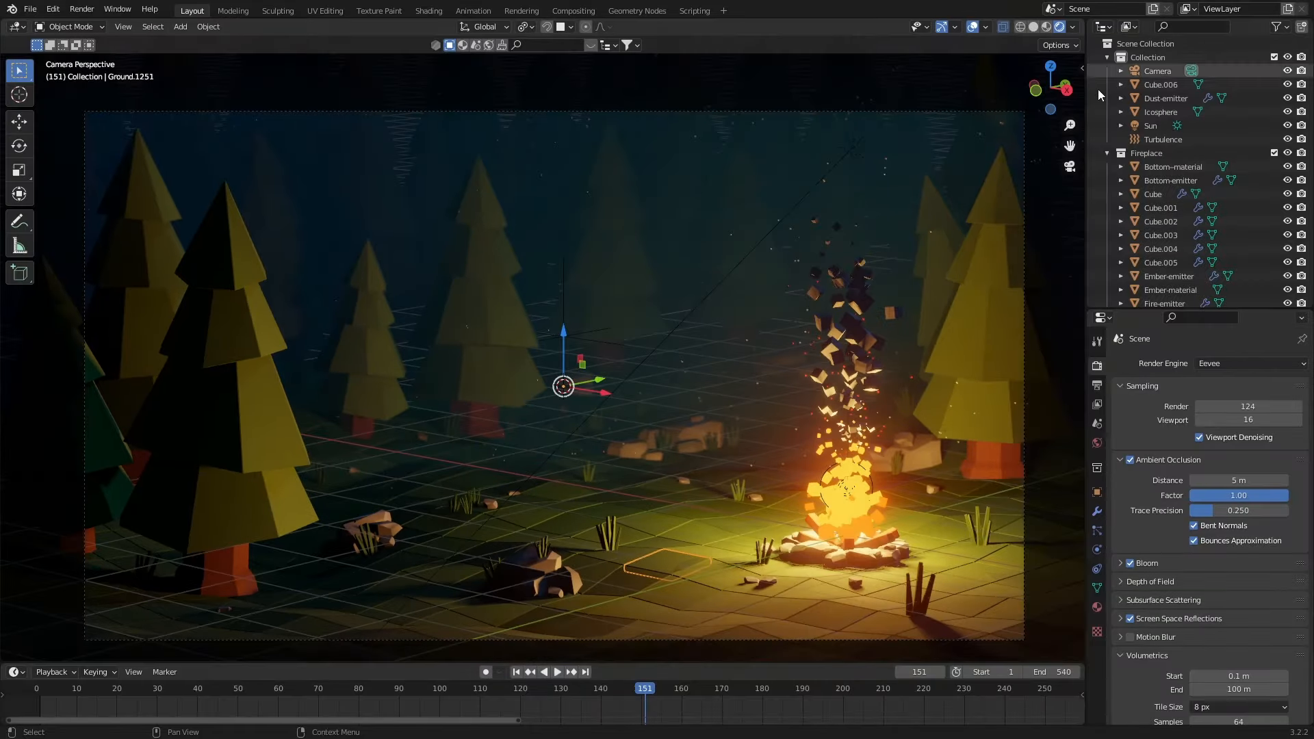
# - Enable nodes in the Compositing workspace and move the Render Layers and Composite nodes farther apart
pyautogui.click(571, 11)
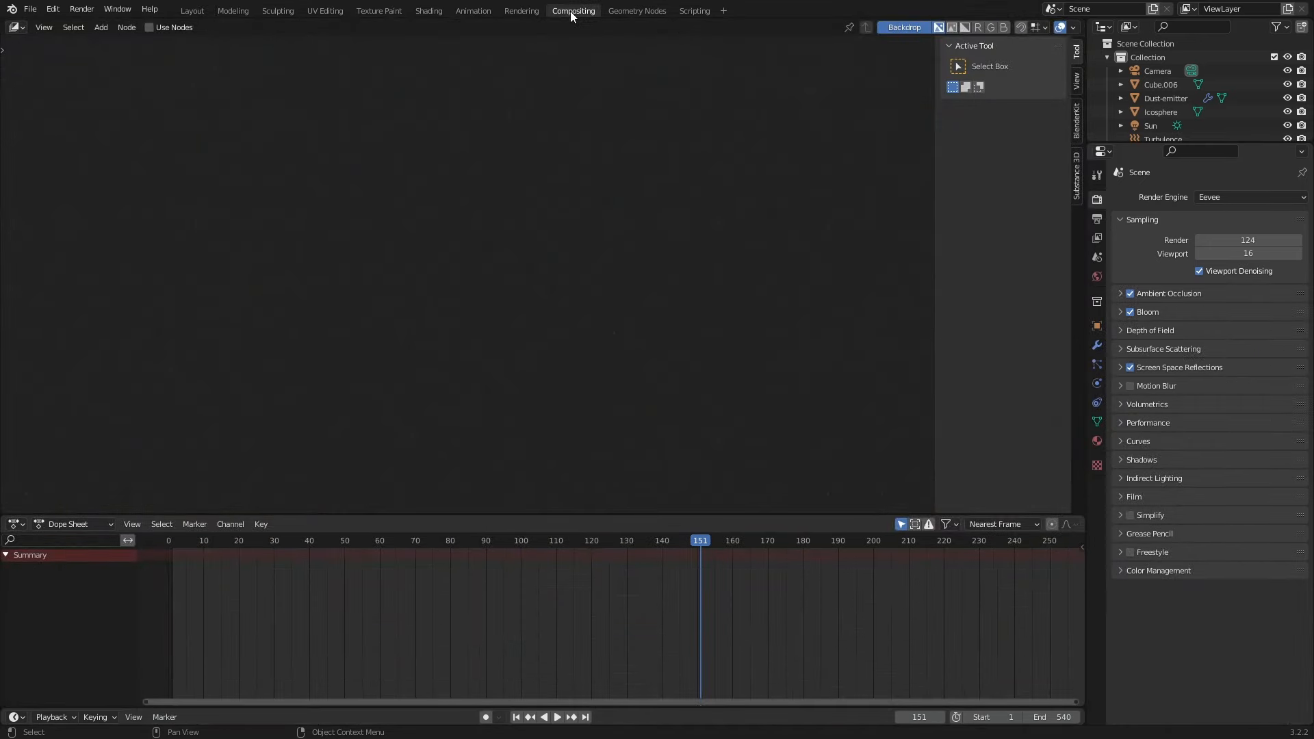
pyautogui.click(150, 27)
pyautogui.moveTo(524, 175); pyautogui.dragTo(749, 192)
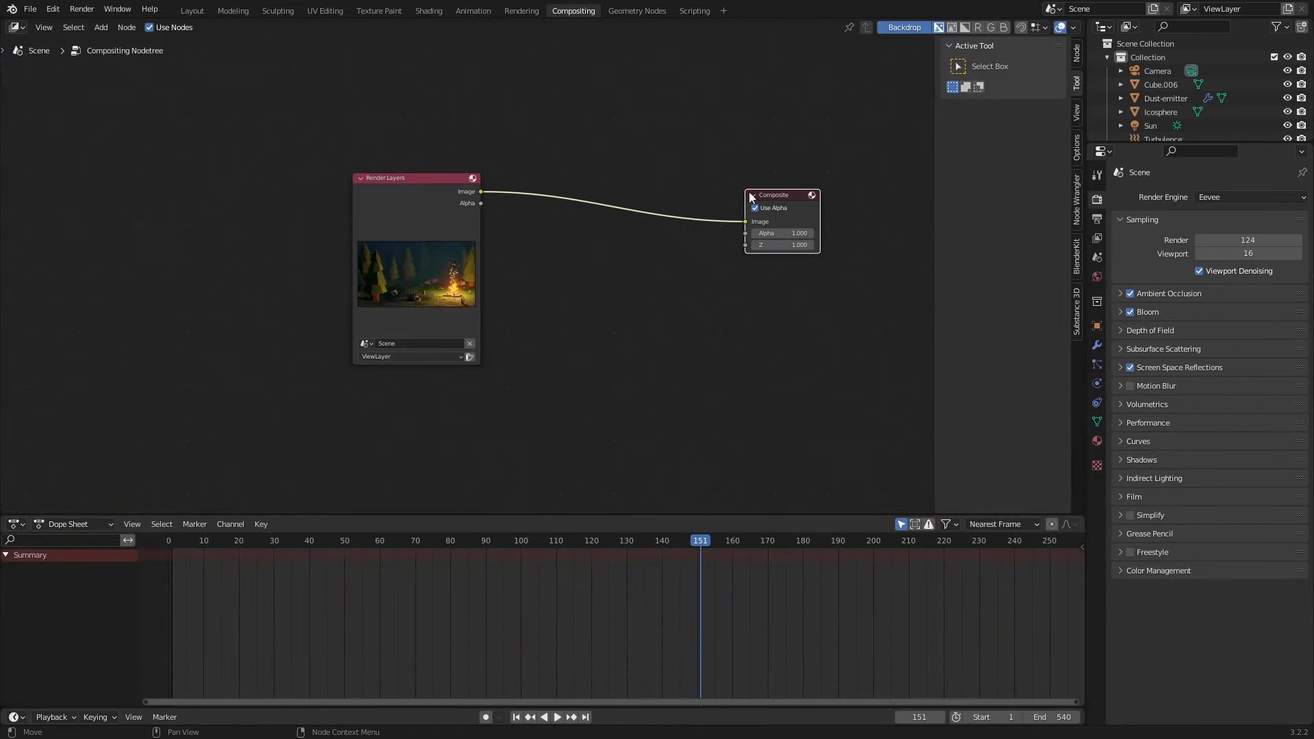
pyautogui.moveTo(441, 181); pyautogui.dragTo(346, 214)
# - Insert a Lens Distortion node on the link between the Render Layers and Composite nodes
pyautogui.hotkey('shift', 'a')
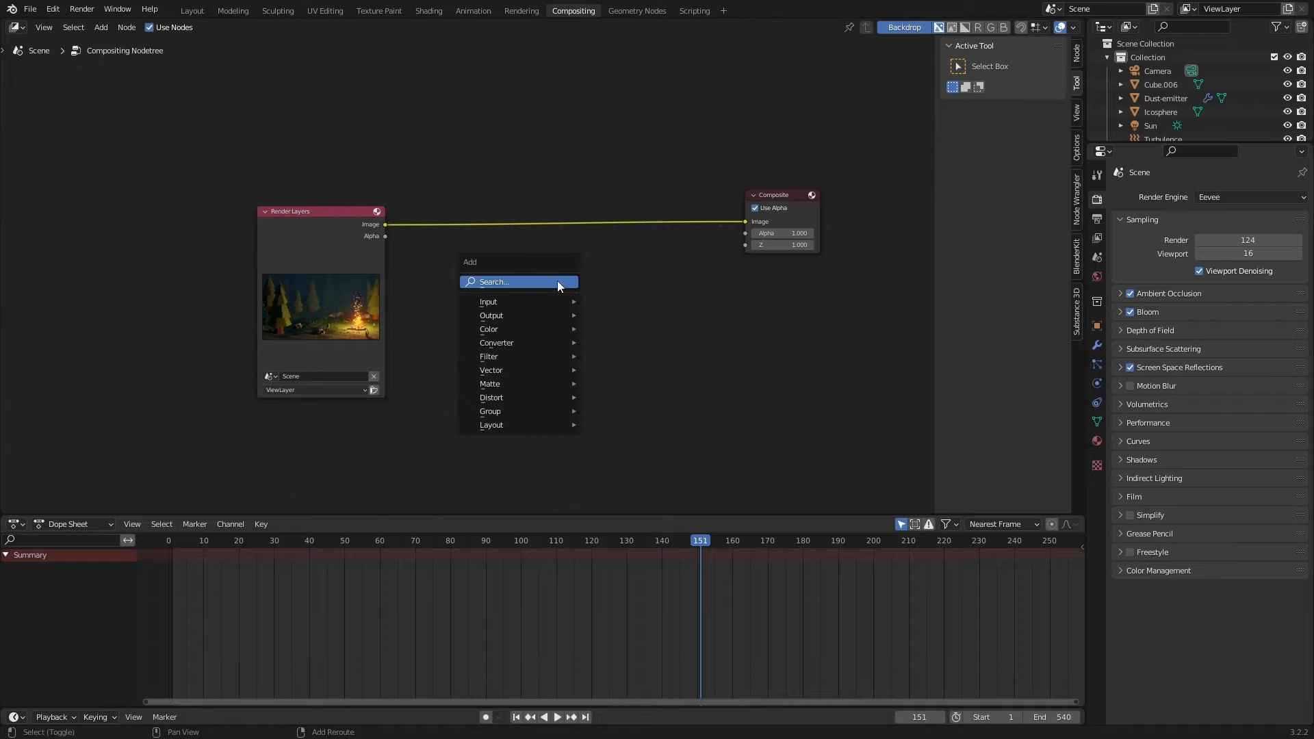
pyautogui.click(555, 280)
pyautogui.write('lens')
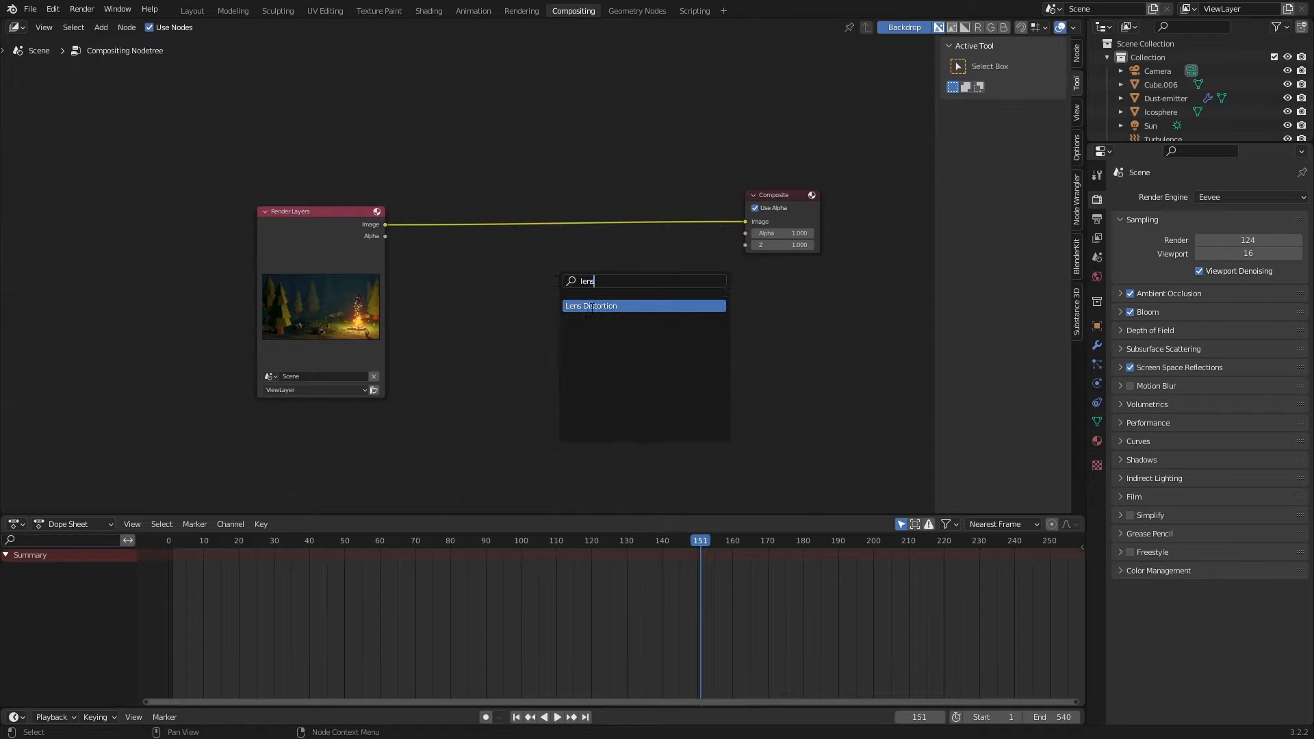
pyautogui.click(588, 305)
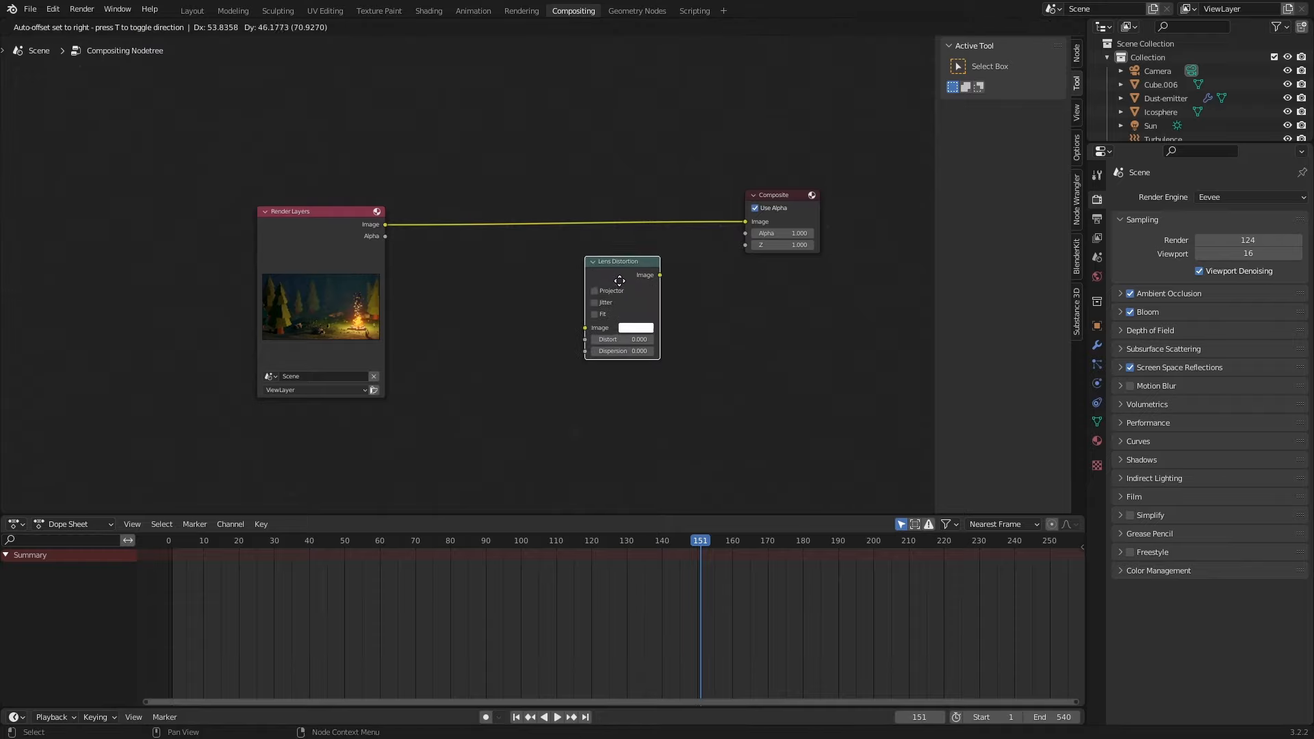
pyautogui.click(604, 241)
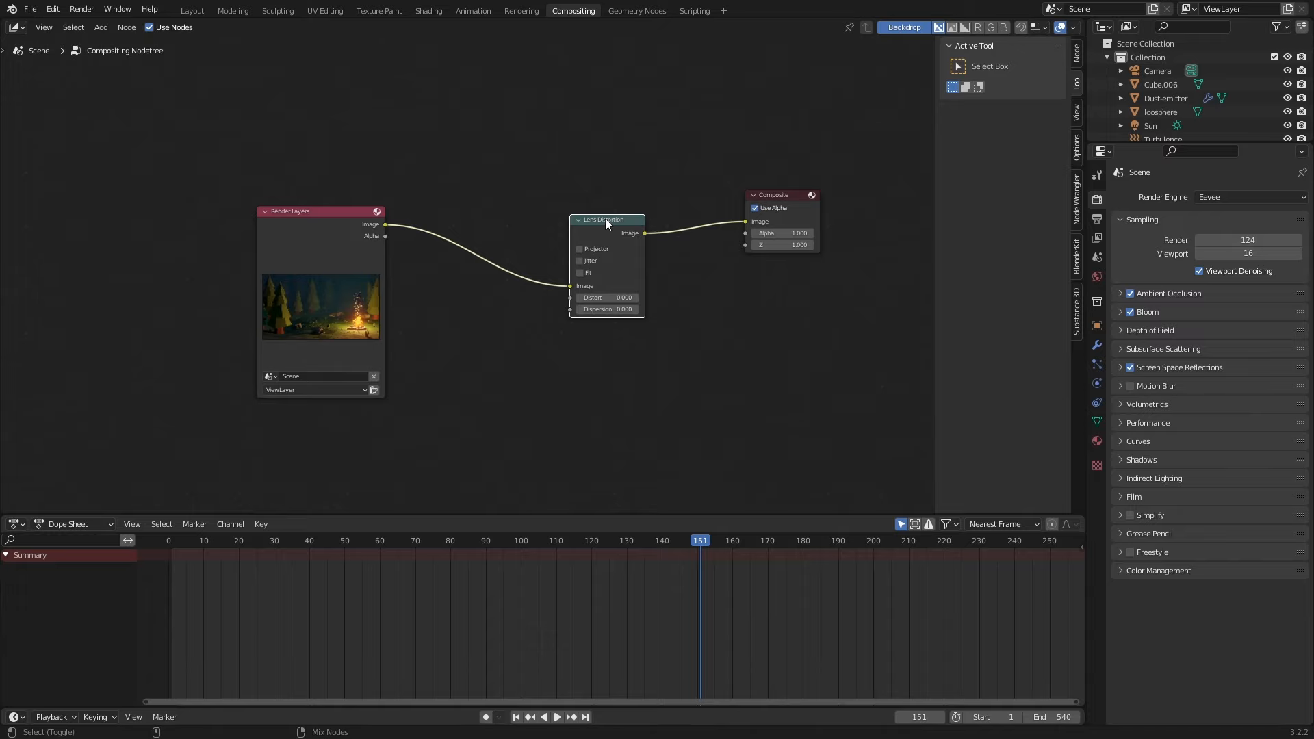
# - Attach a Viewer node to the Lens Distortion output, place it below the Composite node, and fit the whole render in the backdrop
pyautogui.keyDown('ctrl'); pyautogui.keyDown('shift'); pyautogui.click(605, 218); pyautogui.keyUp('shift'); pyautogui.keyUp('ctrl')
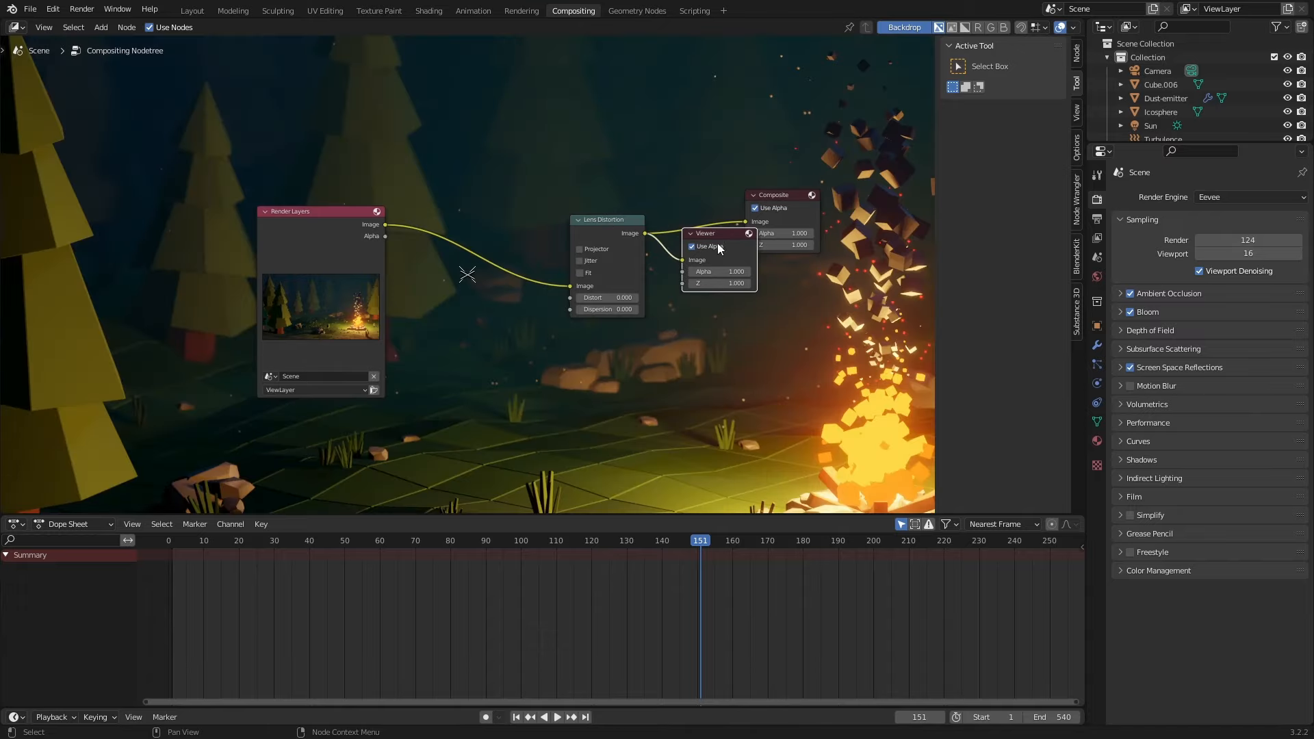
pyautogui.moveTo(722, 247); pyautogui.dragTo(787, 286)
pyautogui.scroll(-1, 631, 340)
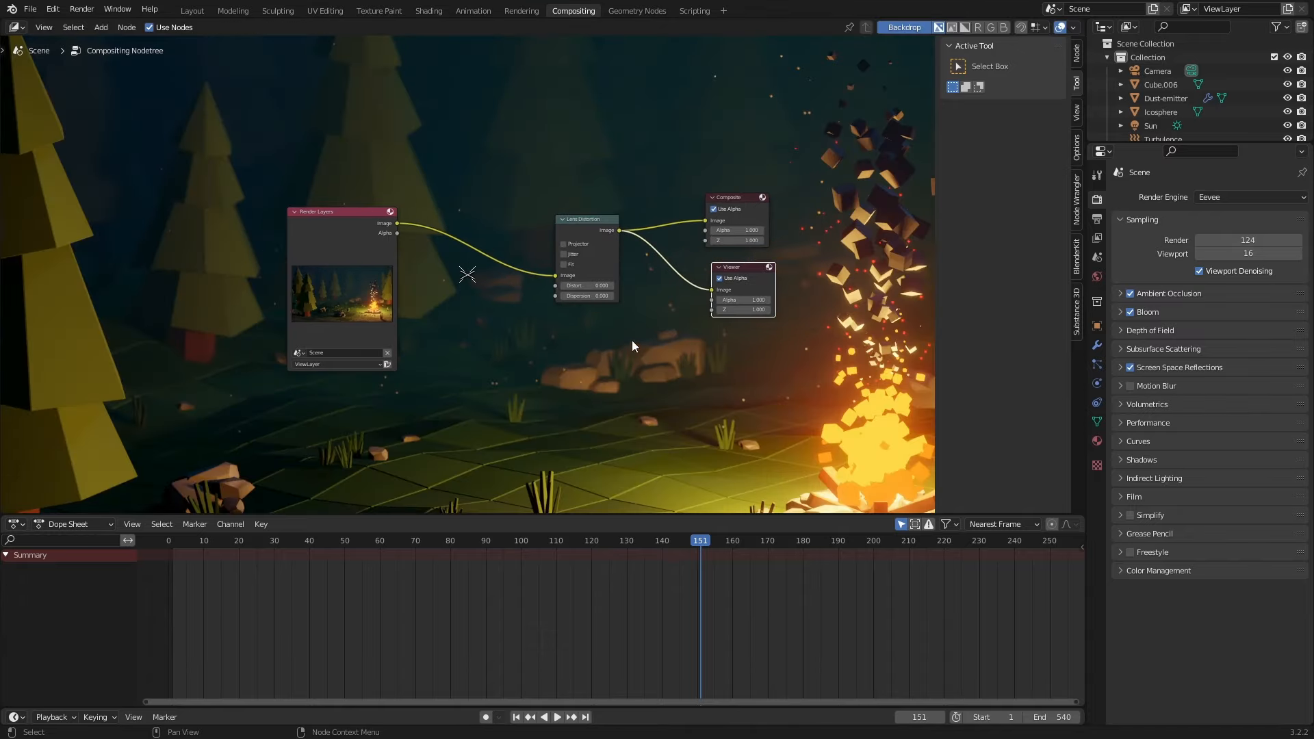
pyautogui.moveTo(477, 283); pyautogui.dragTo(468, 274, button='middle')
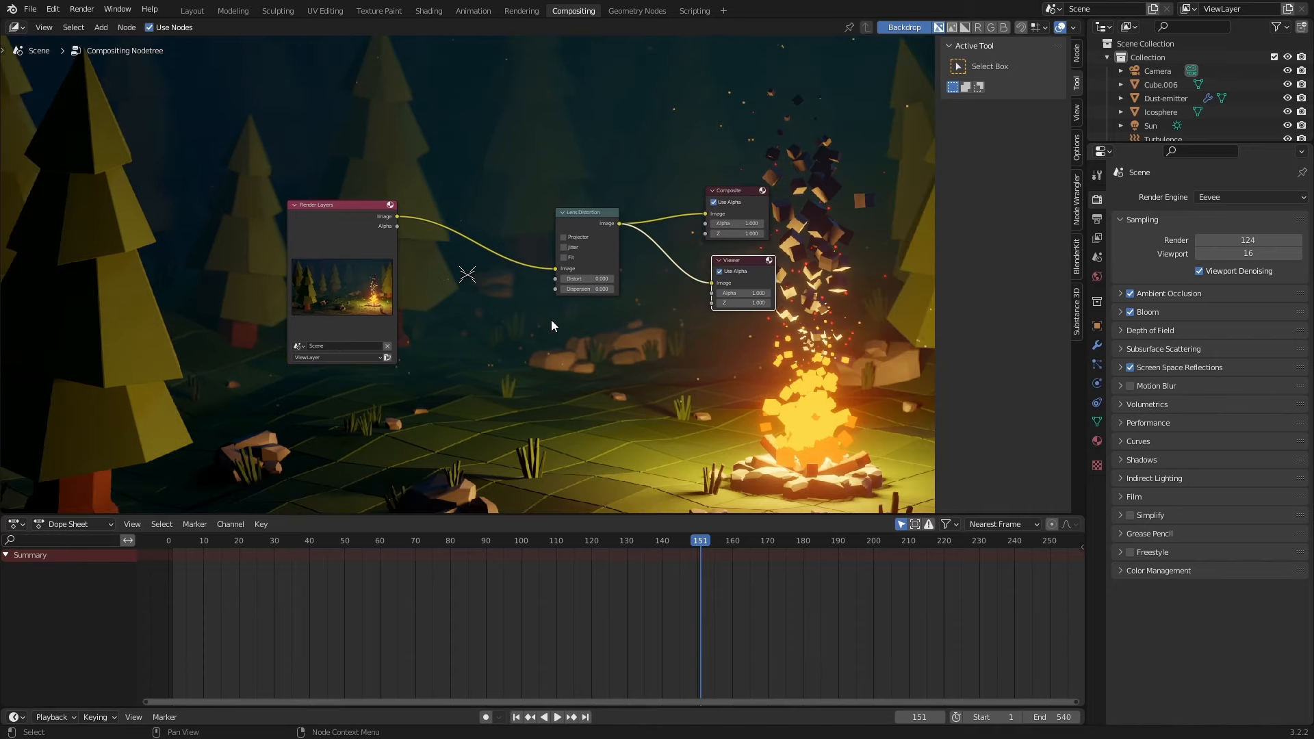
pyautogui.press('v')
pyautogui.press('v')
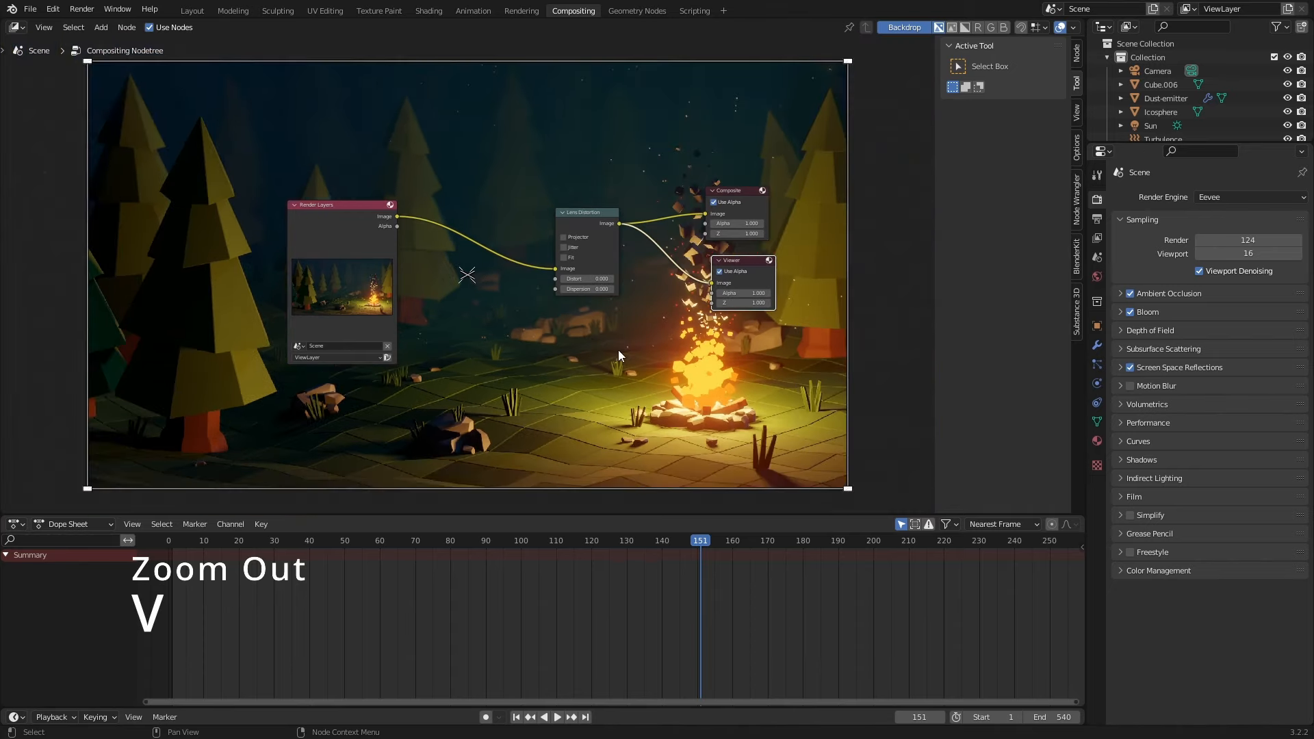
pyautogui.hotkey('alt', 'v')
pyautogui.hotkey('alt', 'v')
pyautogui.hotkey('alt', 'v')
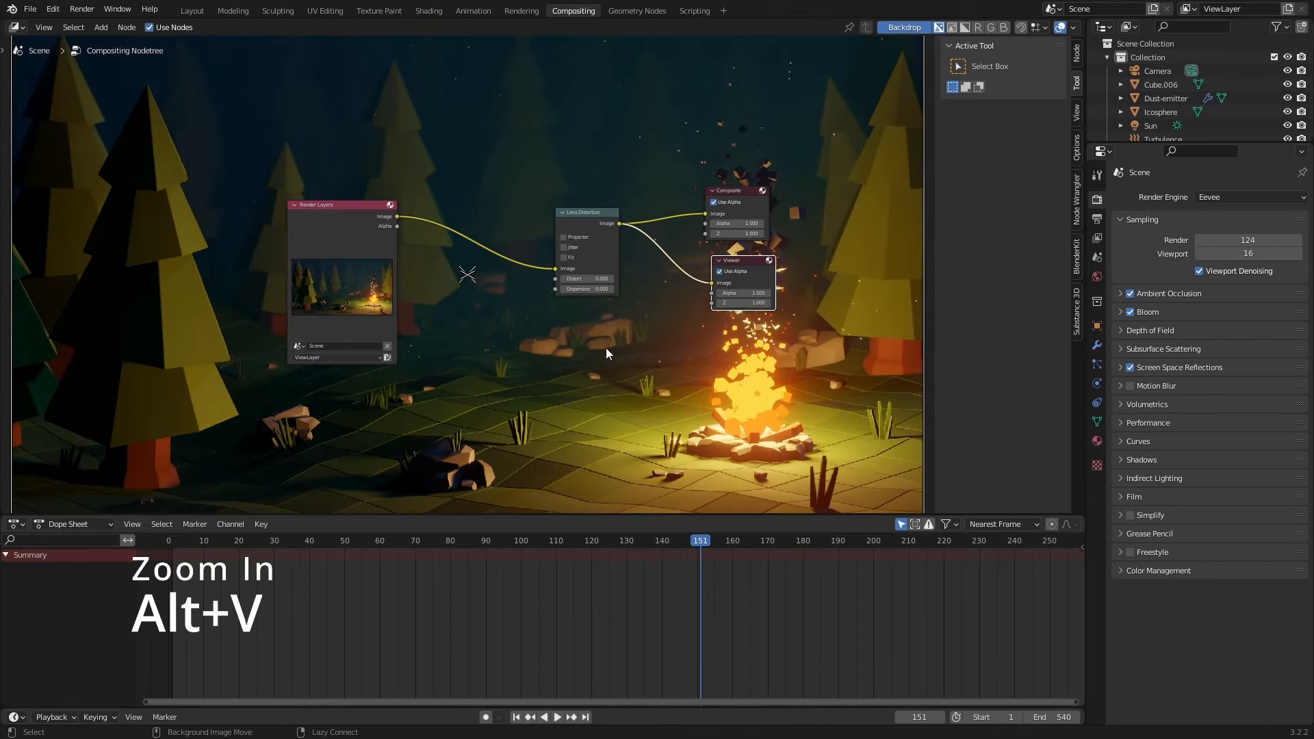
pyautogui.keyDown('alt'); pyautogui.moveTo(606, 347); pyautogui.dragTo(547, 324, button='middle'); pyautogui.keyUp('alt')
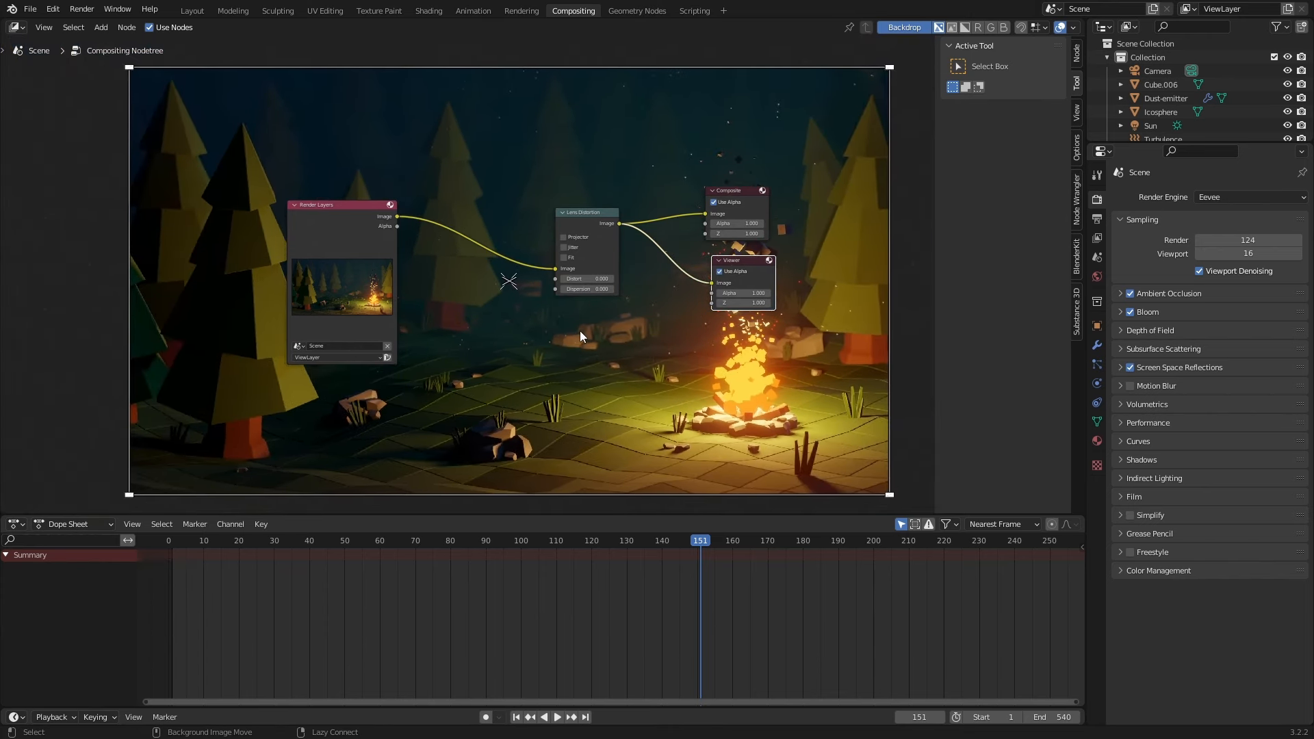
# - Set the Lens Distortion node's dispersion to 0.01 and check the effect on the backdrop
pyautogui.doubleClick(526, 322)
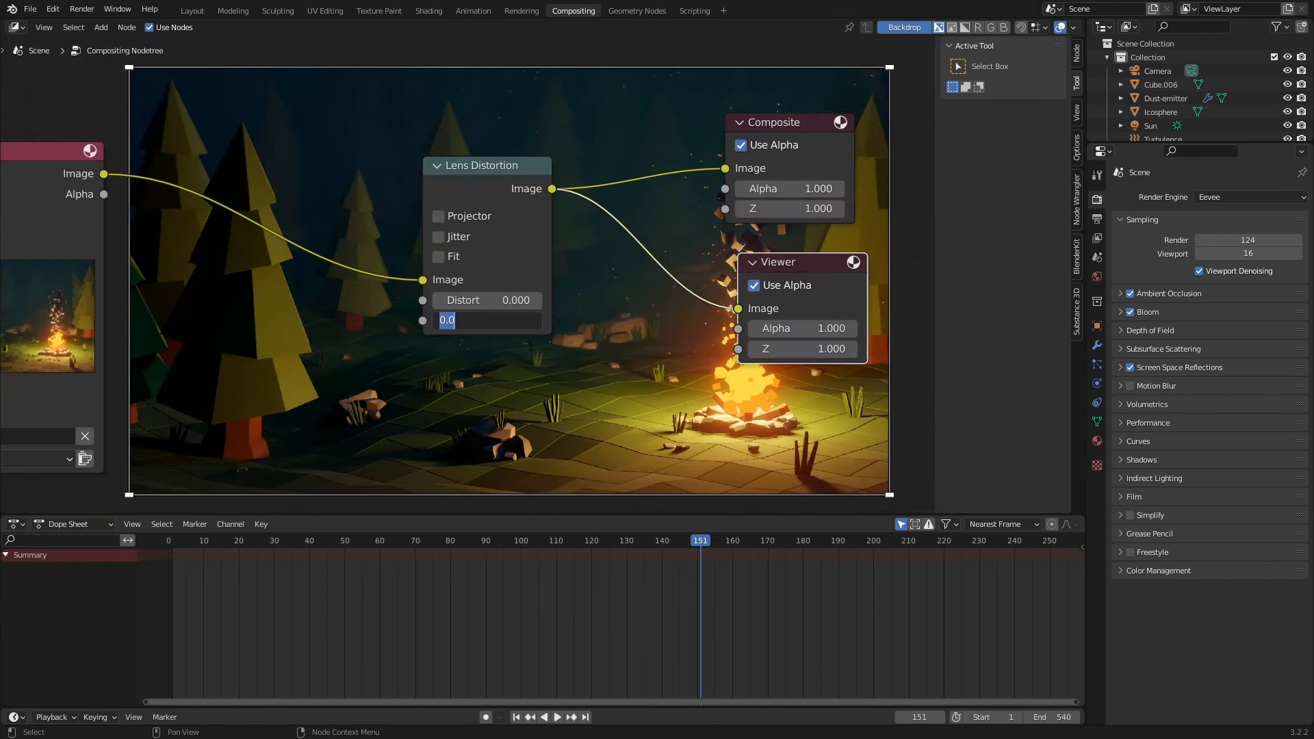
pyautogui.press('BackSpace')
pyautogui.write('.01')
pyautogui.press('Return')
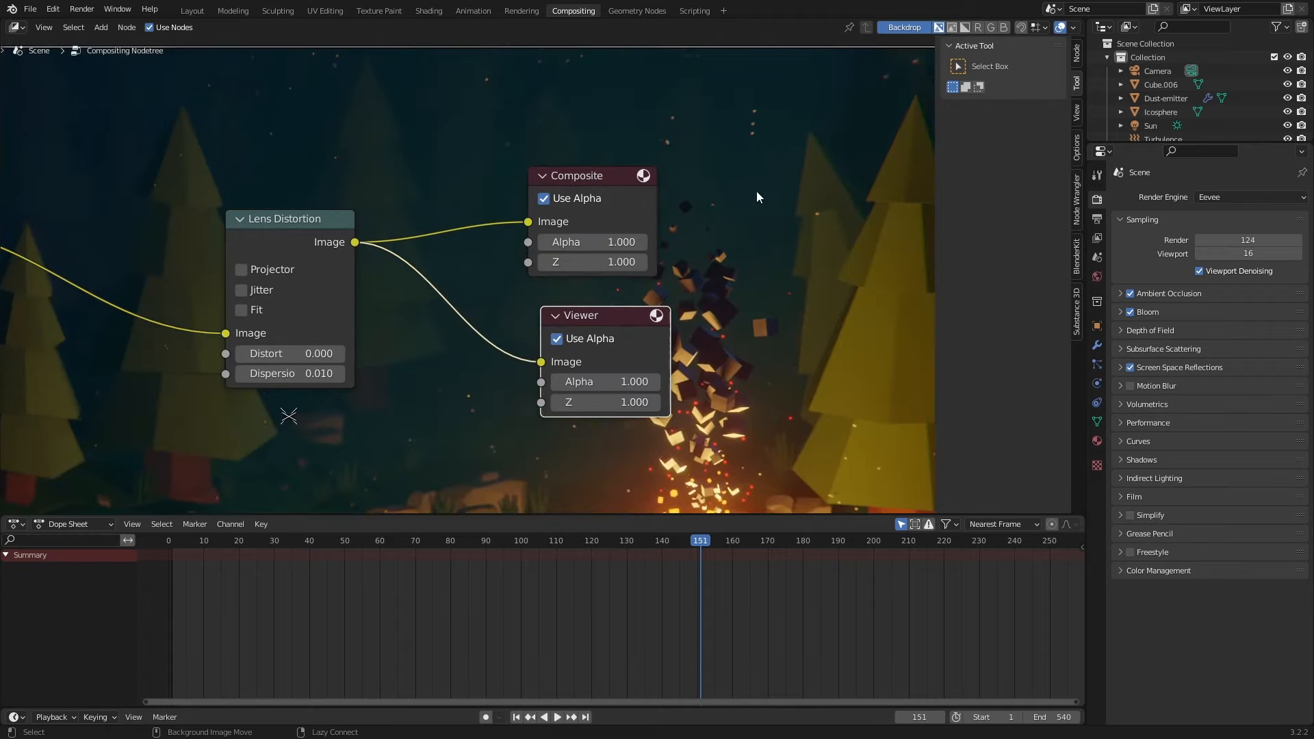
pyautogui.press('v')
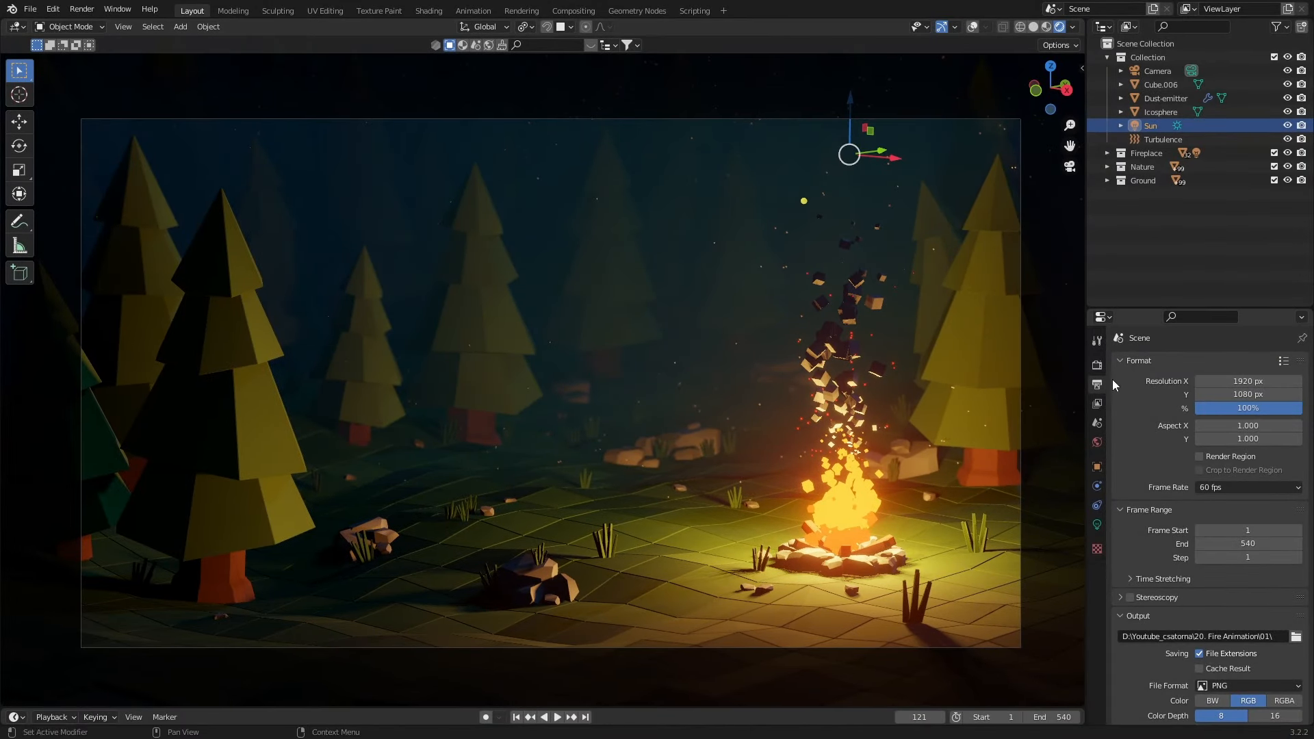
# - Change the render output file format to FFmpeg Video
pyautogui.scroll(-4, 1150, 427)
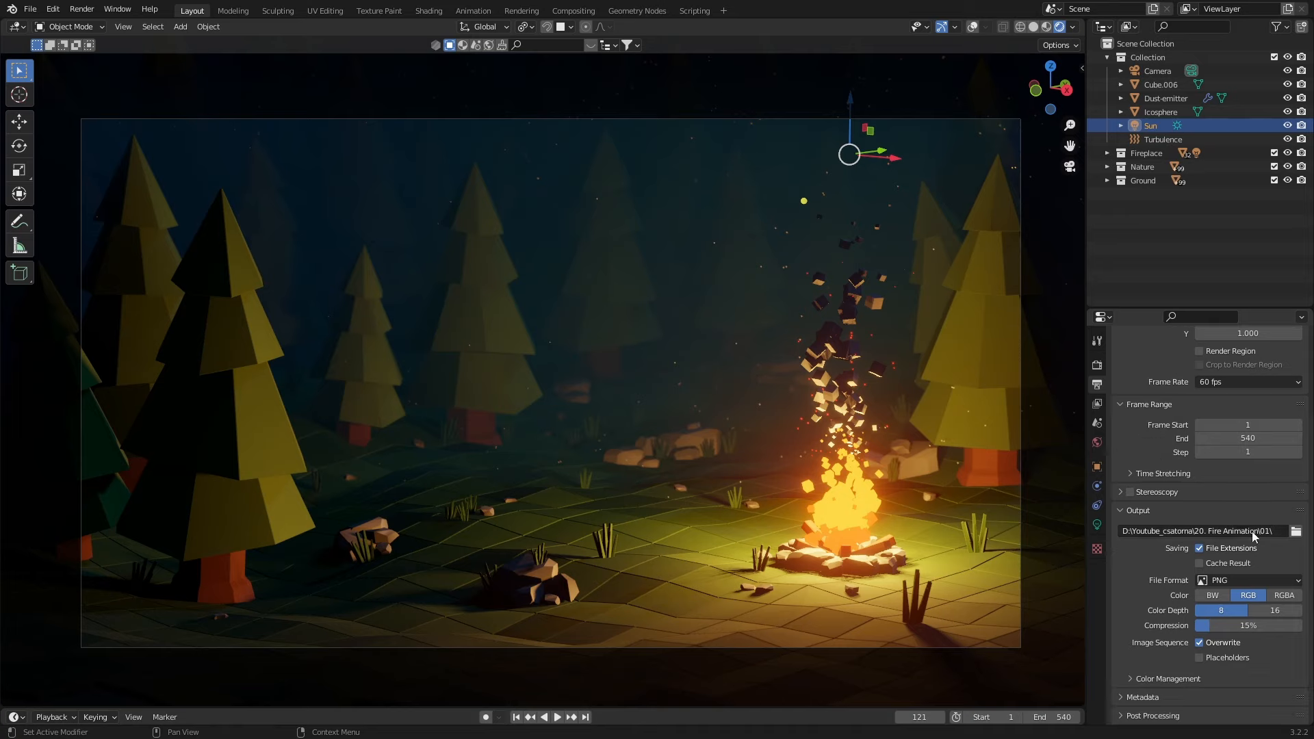
pyautogui.click(1270, 581)
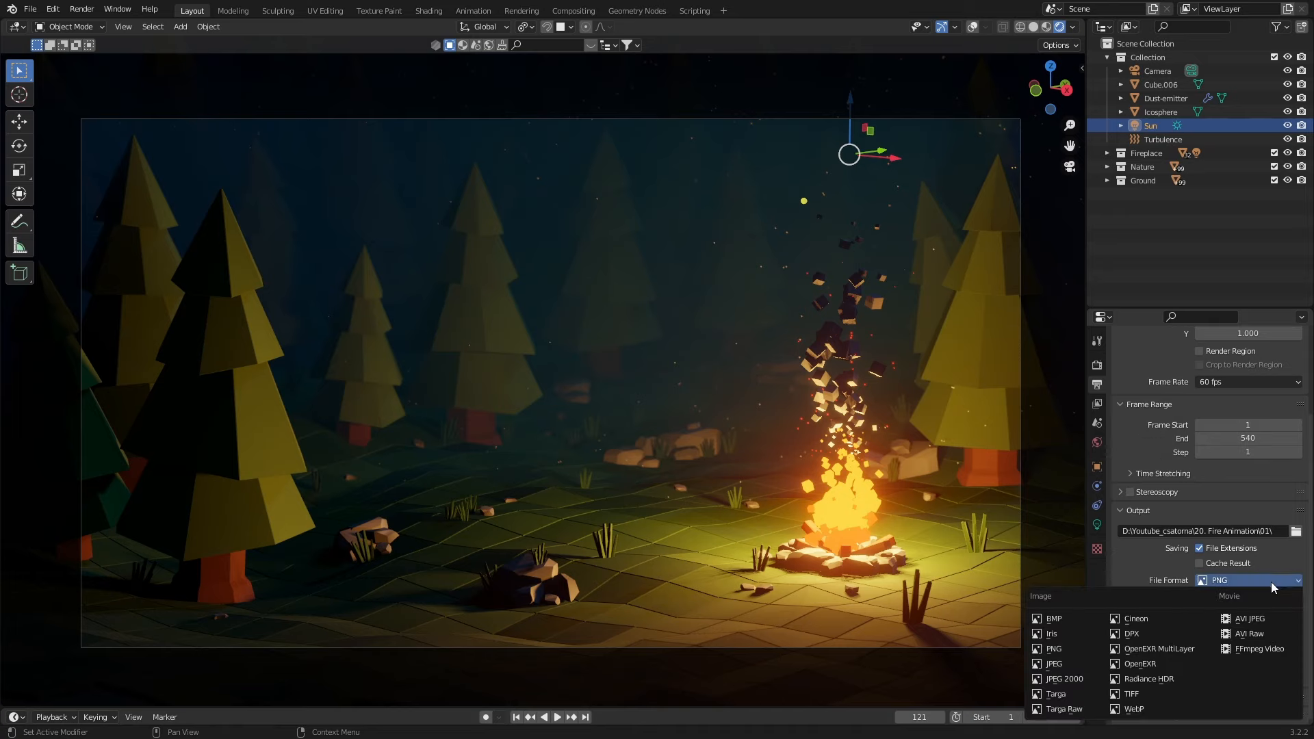
pyautogui.click(1259, 649)
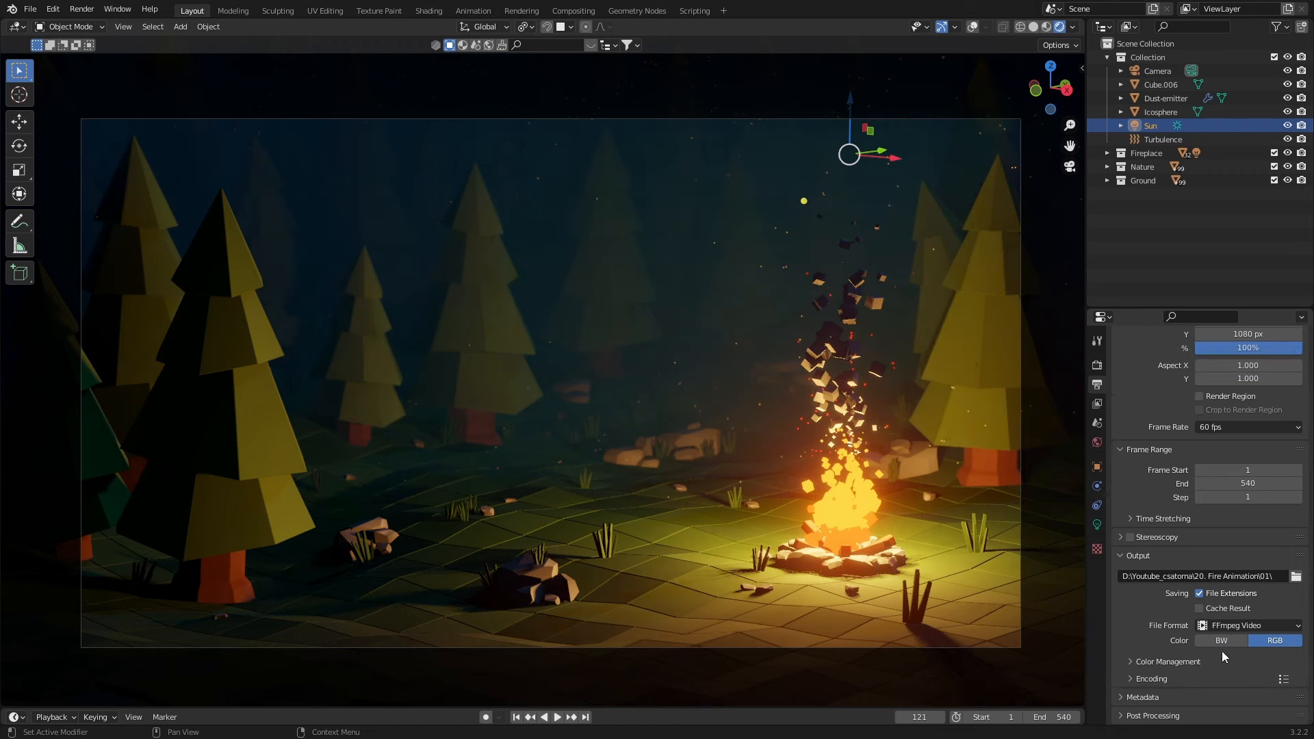
# - In the output's encoding settings, set the container to MPEG-4 and the video output quality to High Quality
pyautogui.click(1223, 678)
pyautogui.scroll(-6, 1225, 616)
pyautogui.click(1239, 508)
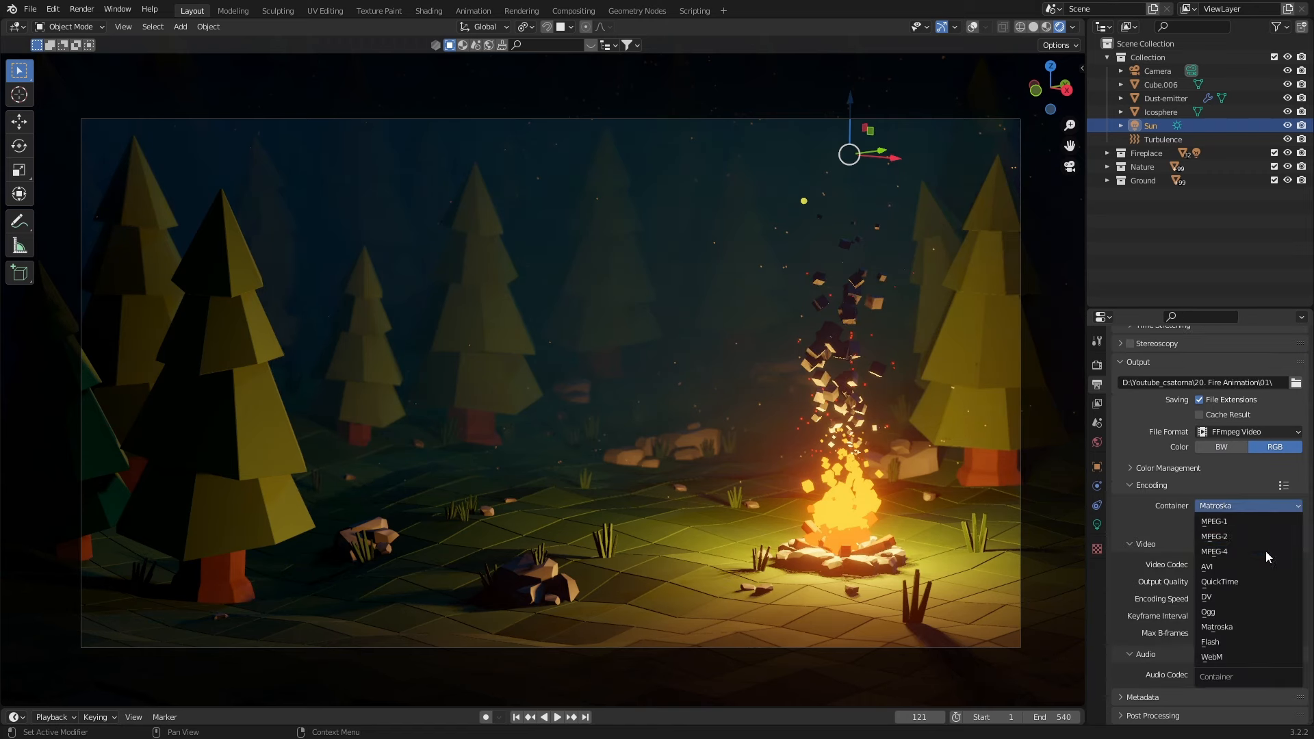
pyautogui.click(1227, 552)
pyautogui.click(1259, 580)
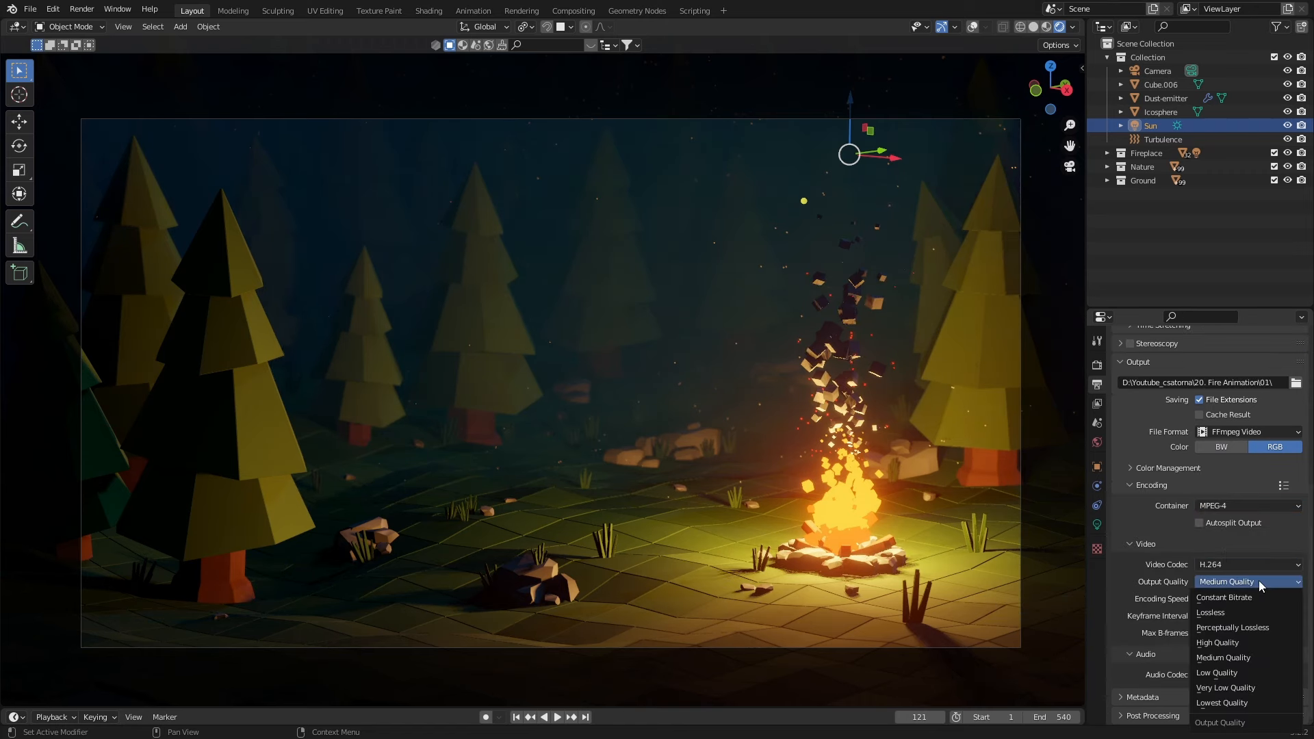
pyautogui.click(1236, 644)
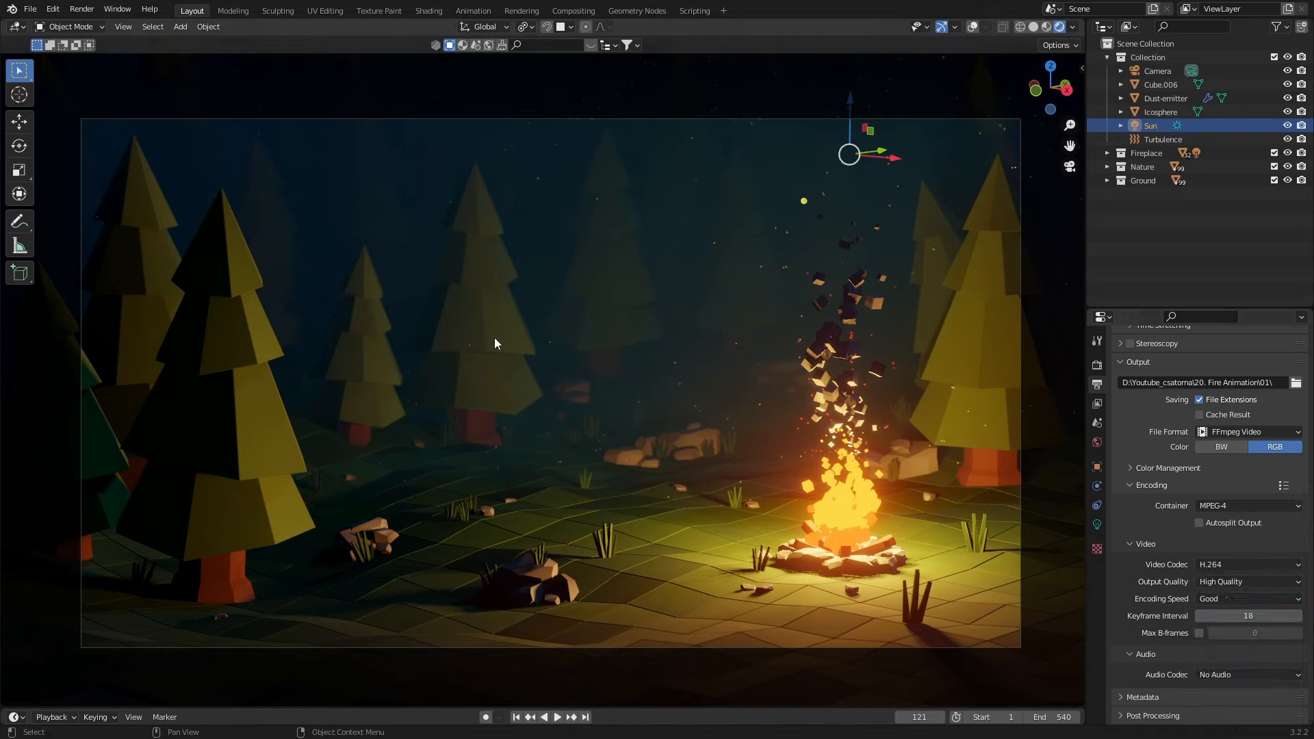
# - Render the full animation and inspect the first frames up close as they render
pyautogui.click(82, 9)
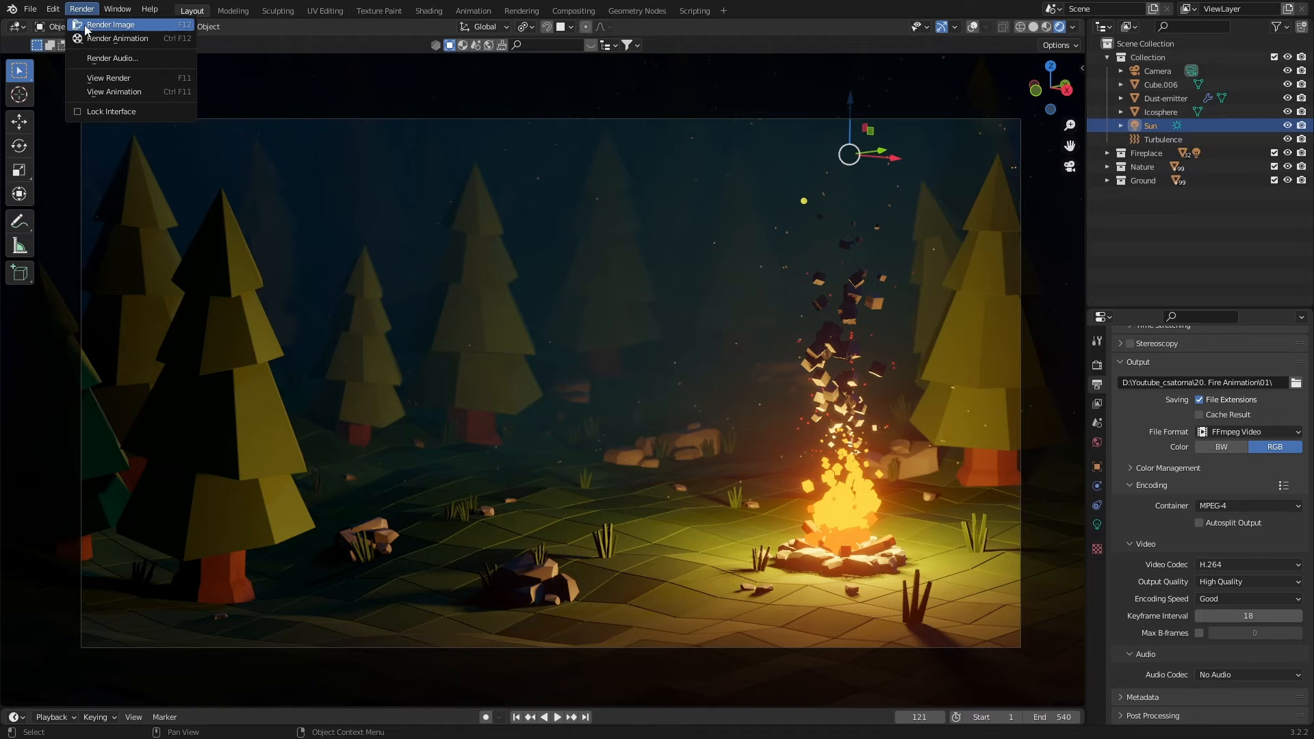
pyautogui.click(123, 40)
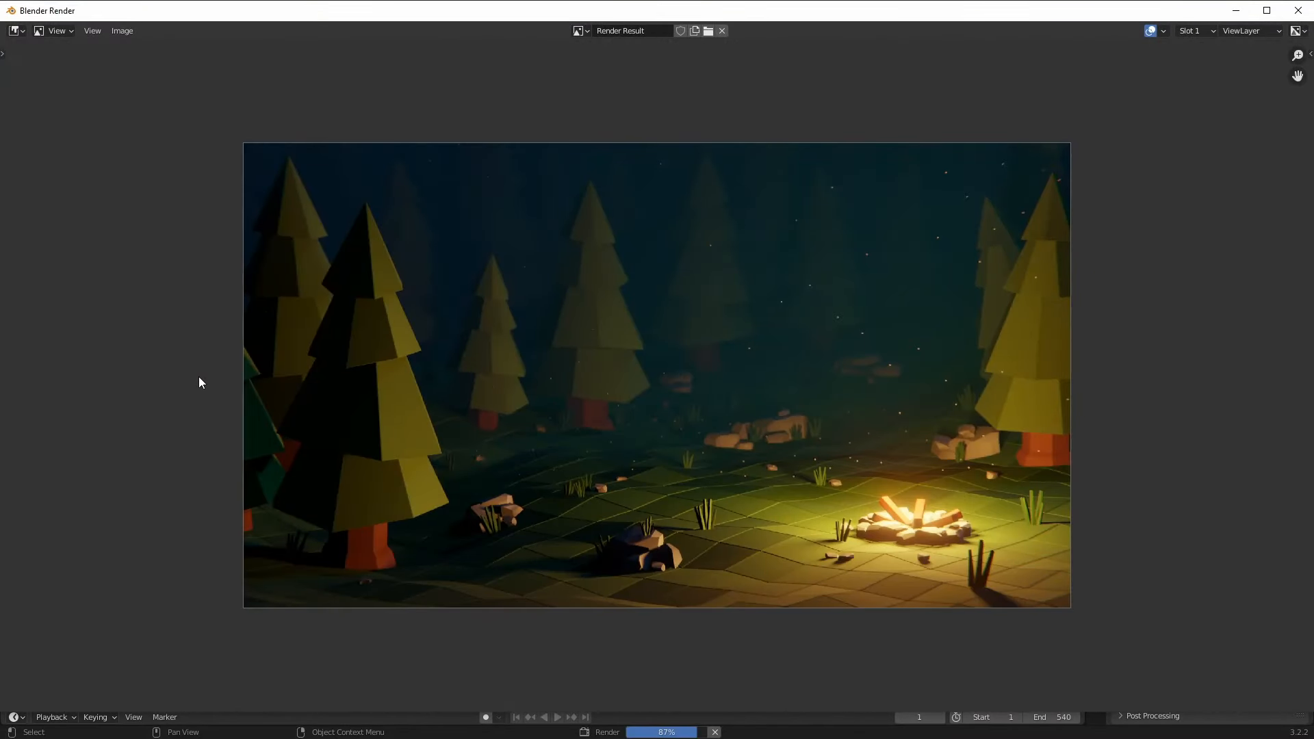
pyautogui.scroll(2, 199, 376)
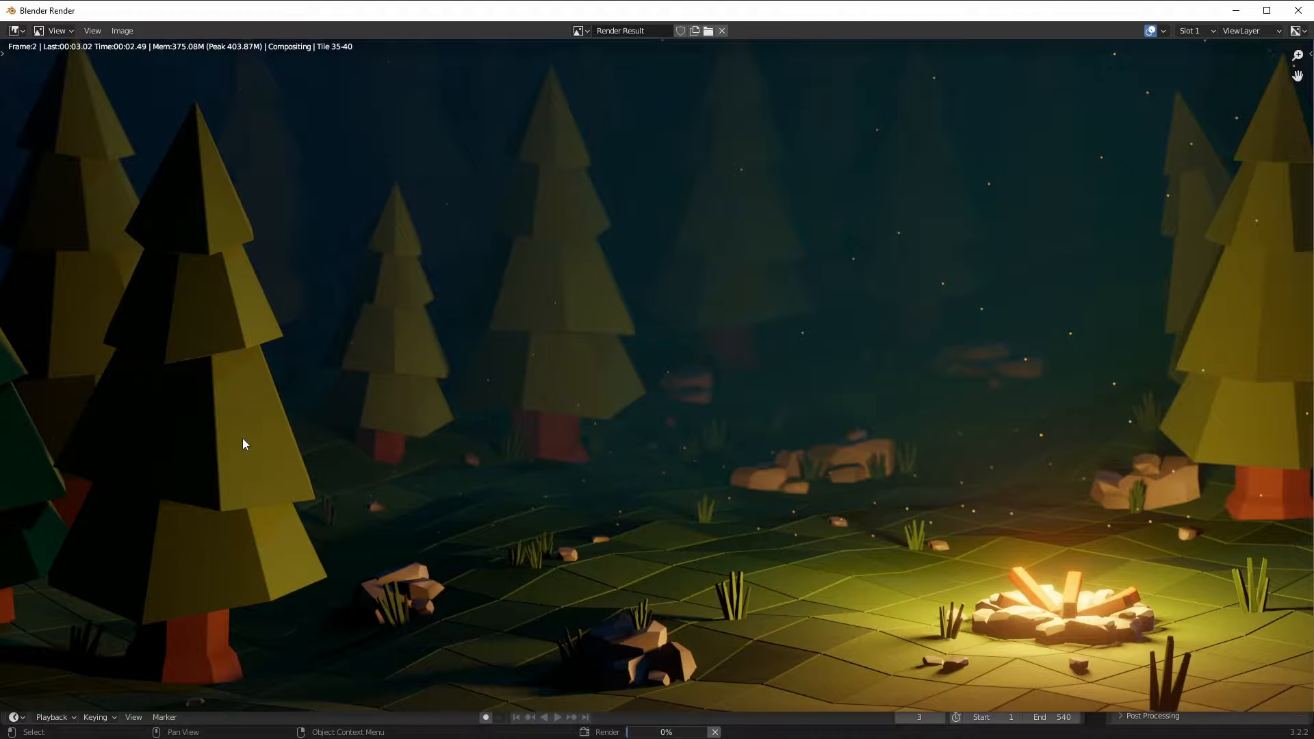
pyautogui.scroll(-2, 243, 440)
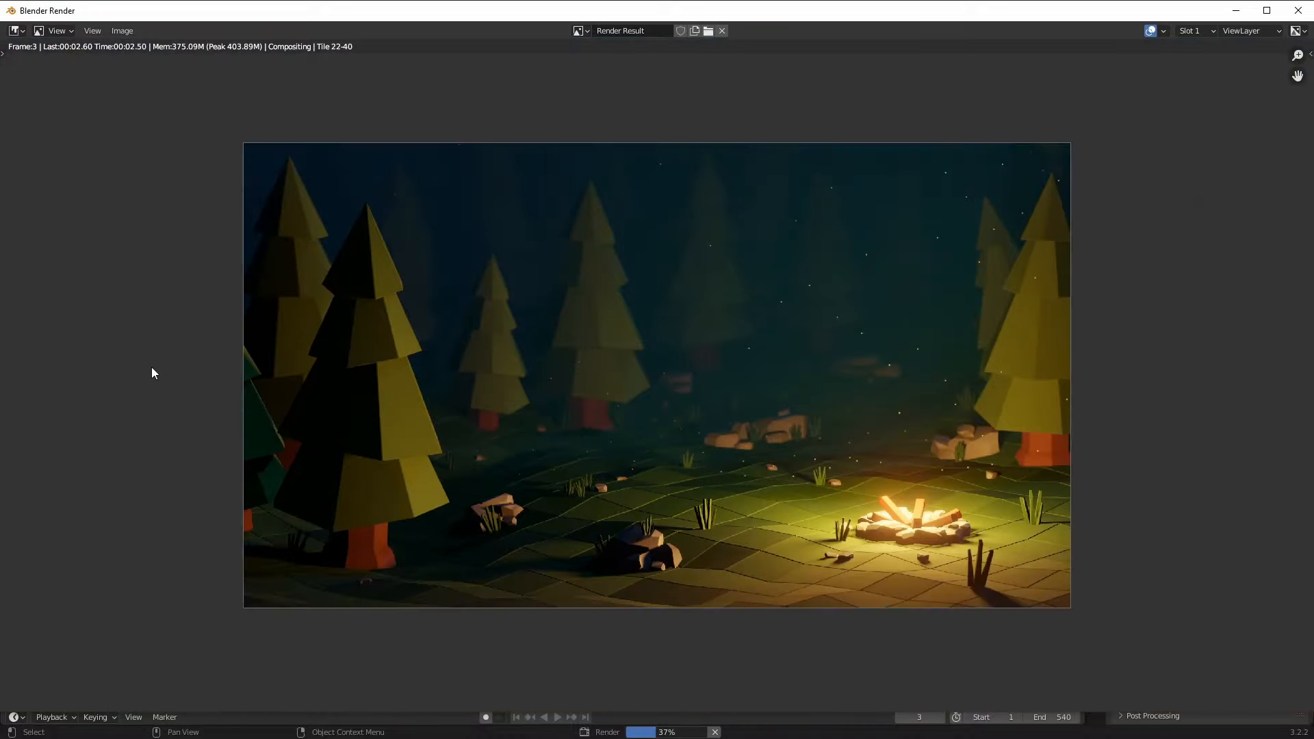